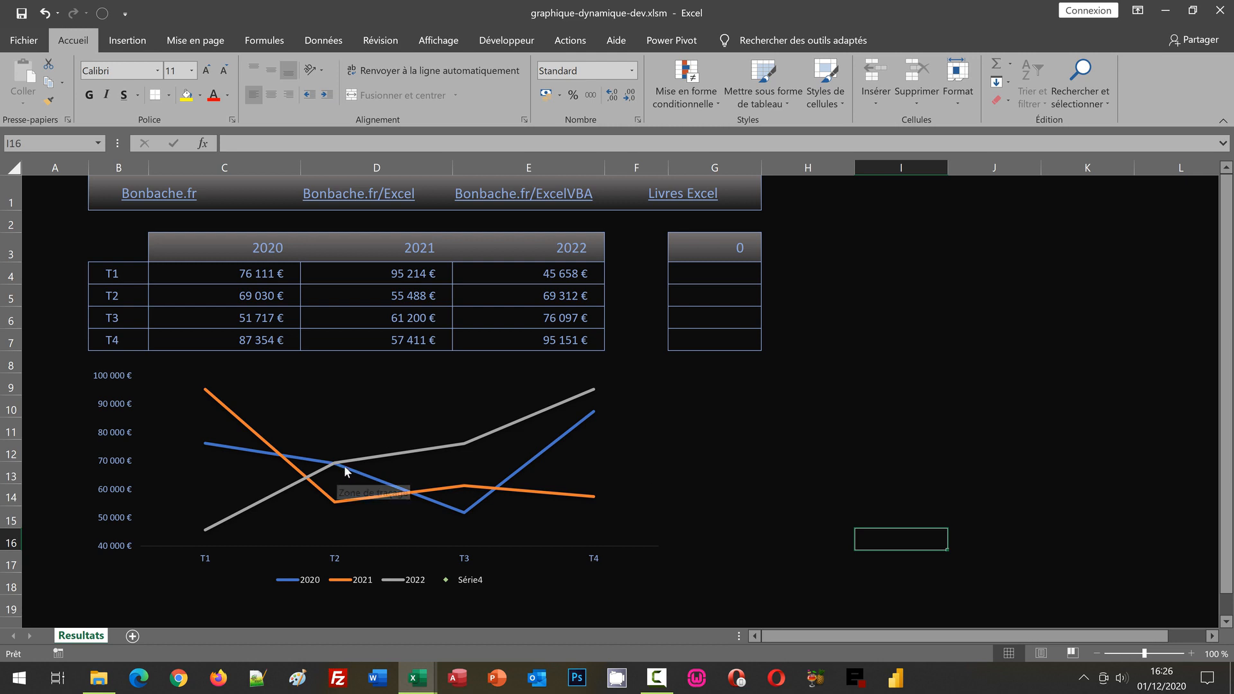
# Select the 2021, 2022 and 2020 header cells in turn to examine how the finished chart highlights each year
pyautogui.moveTo(465, 450)
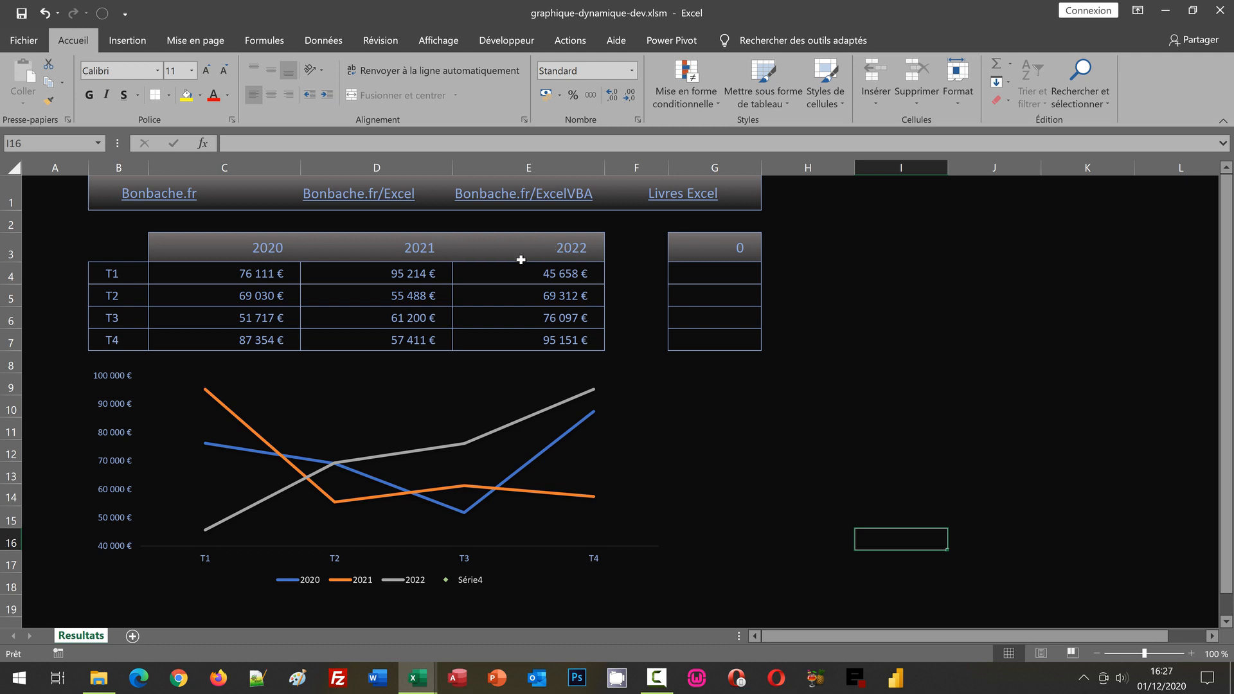
pyautogui.click(404, 247)
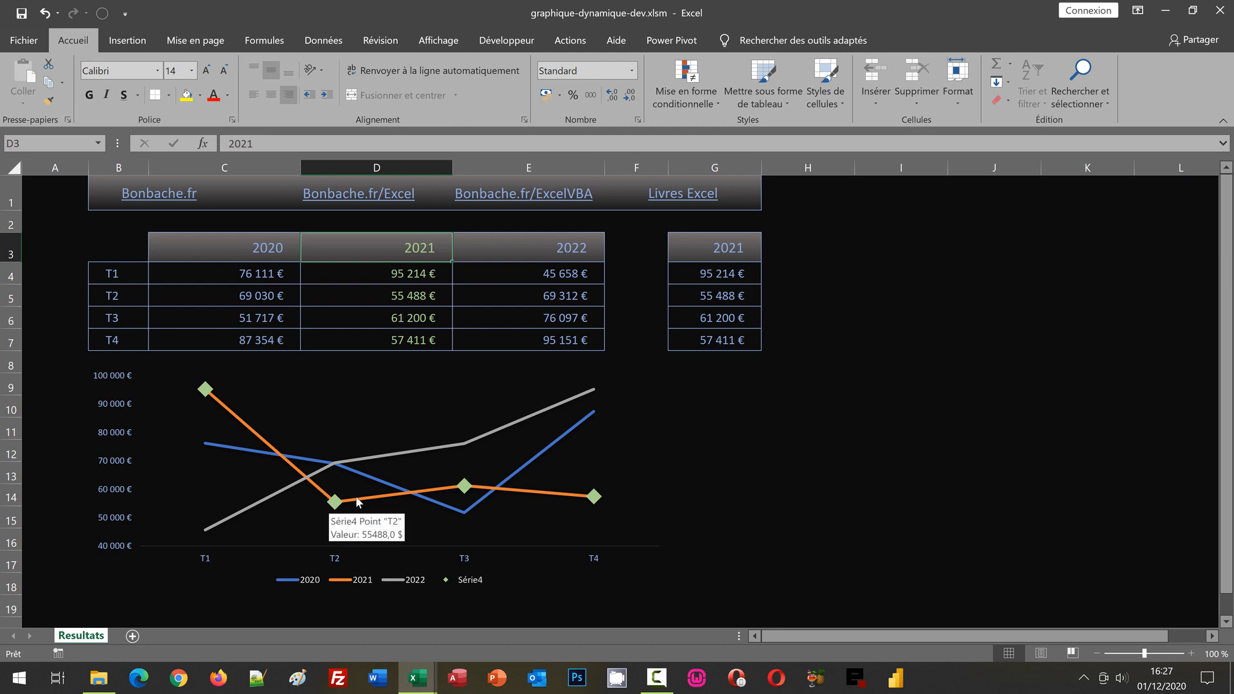
pyautogui.moveTo(466, 489)
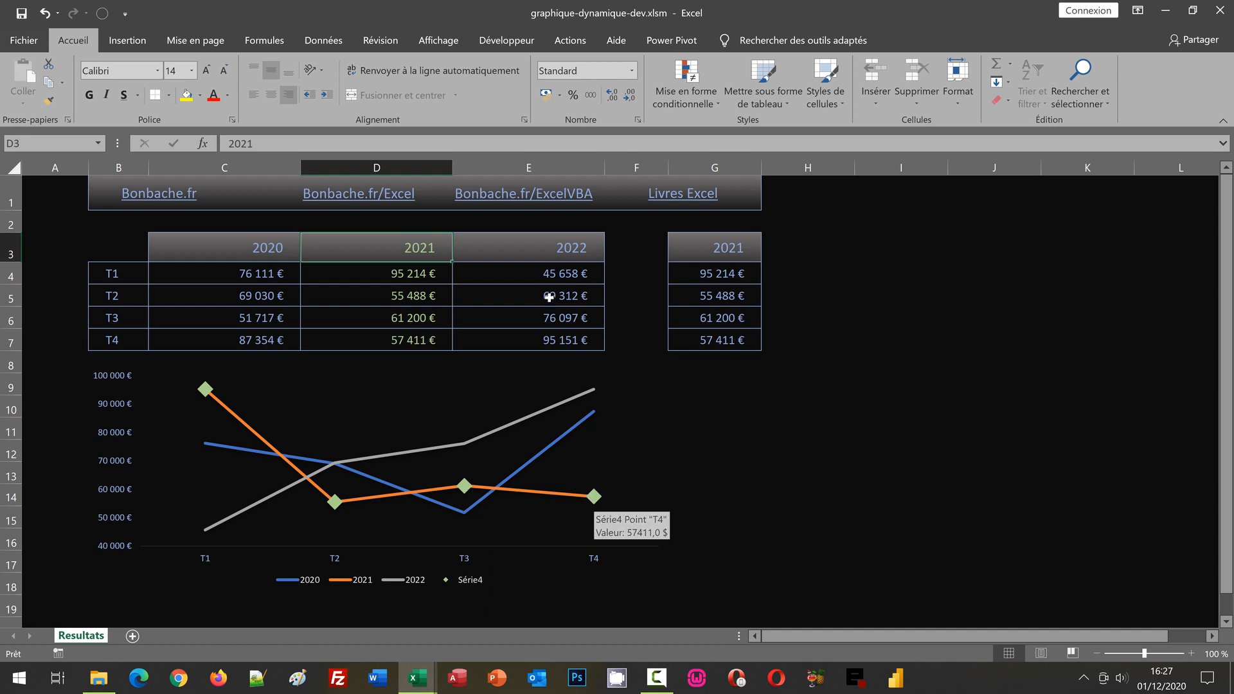
pyautogui.click(532, 248)
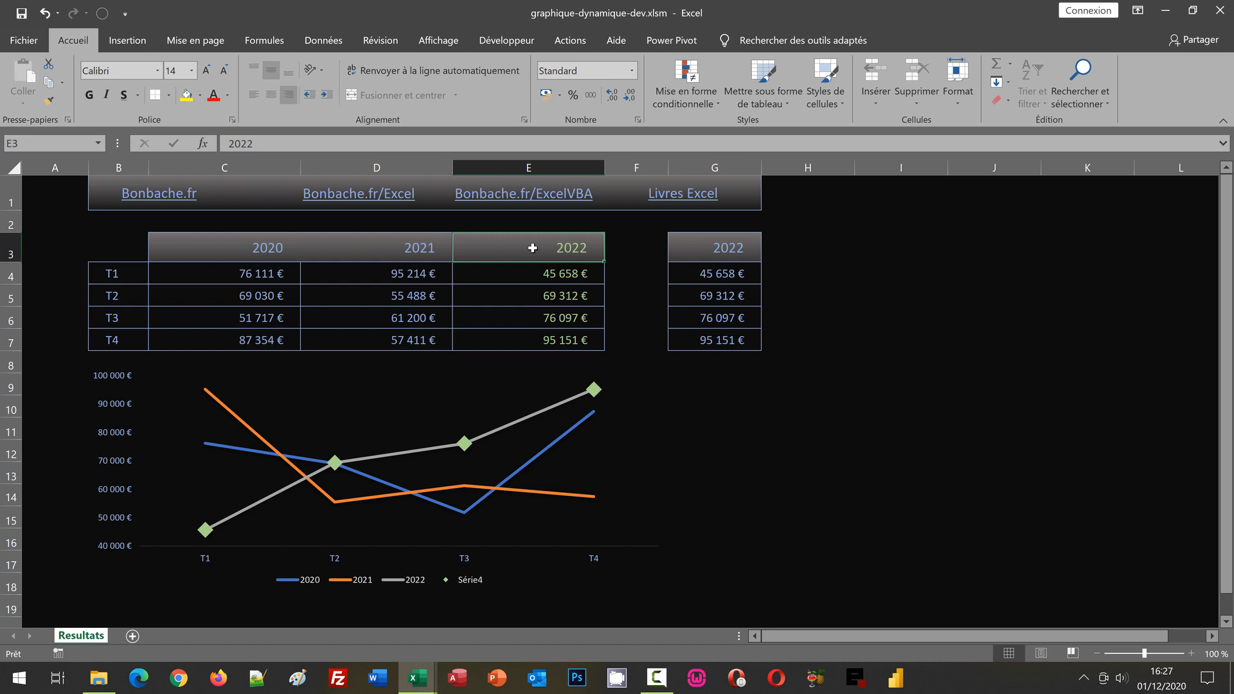
pyautogui.click(253, 248)
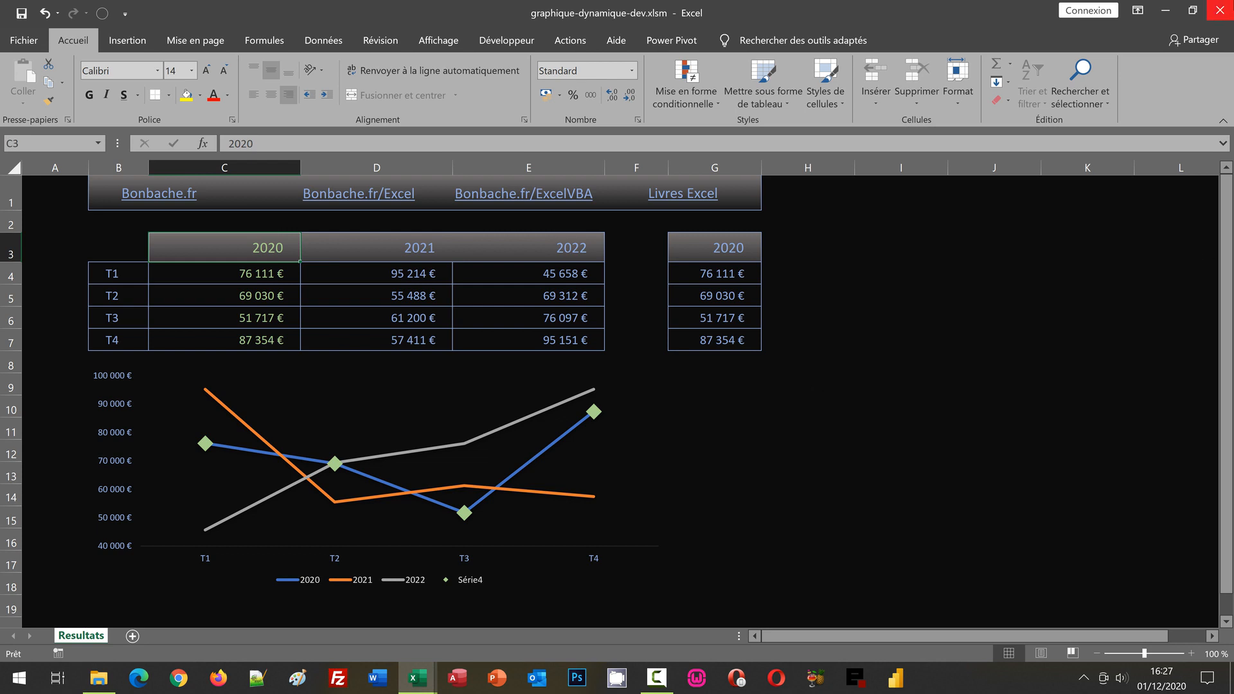
# Close the finished example workbook graphique-dynamique-dev.xlsm
pyautogui.click(1220, 10)
pyautogui.click(656, 371)
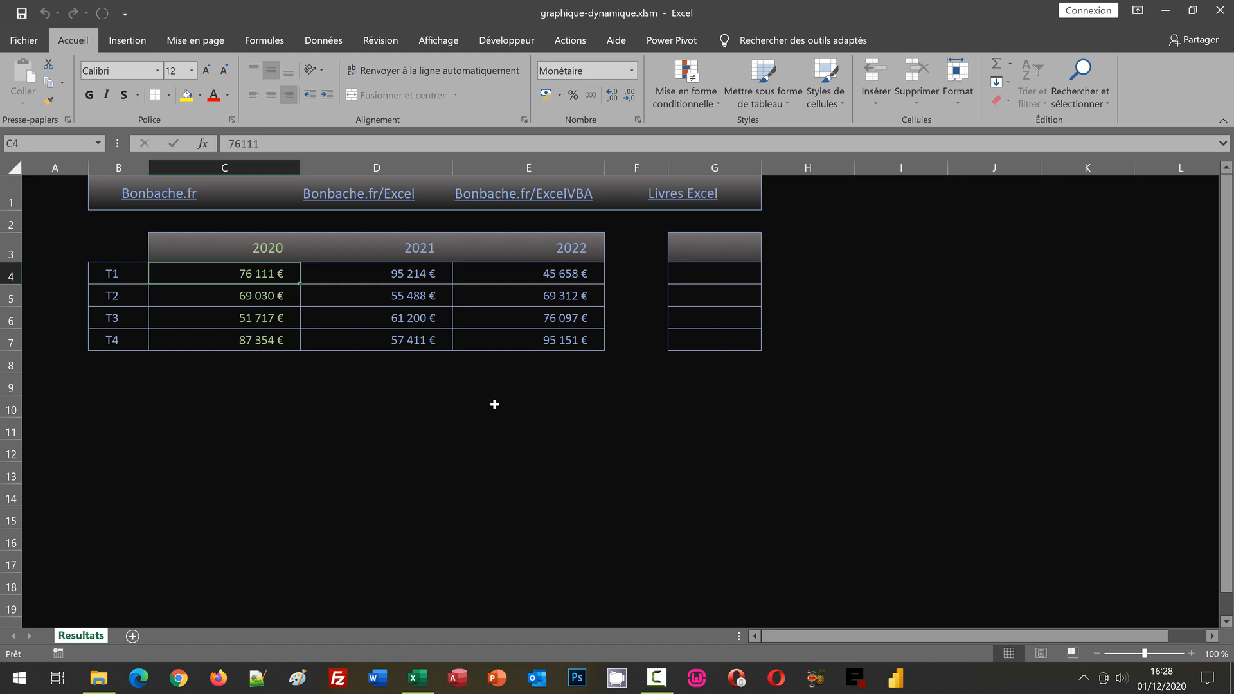
# Examine the formula and format of the conditional formatting rule applied to C3:E7, leaving the rule unchanged
pyautogui.click(356, 271)
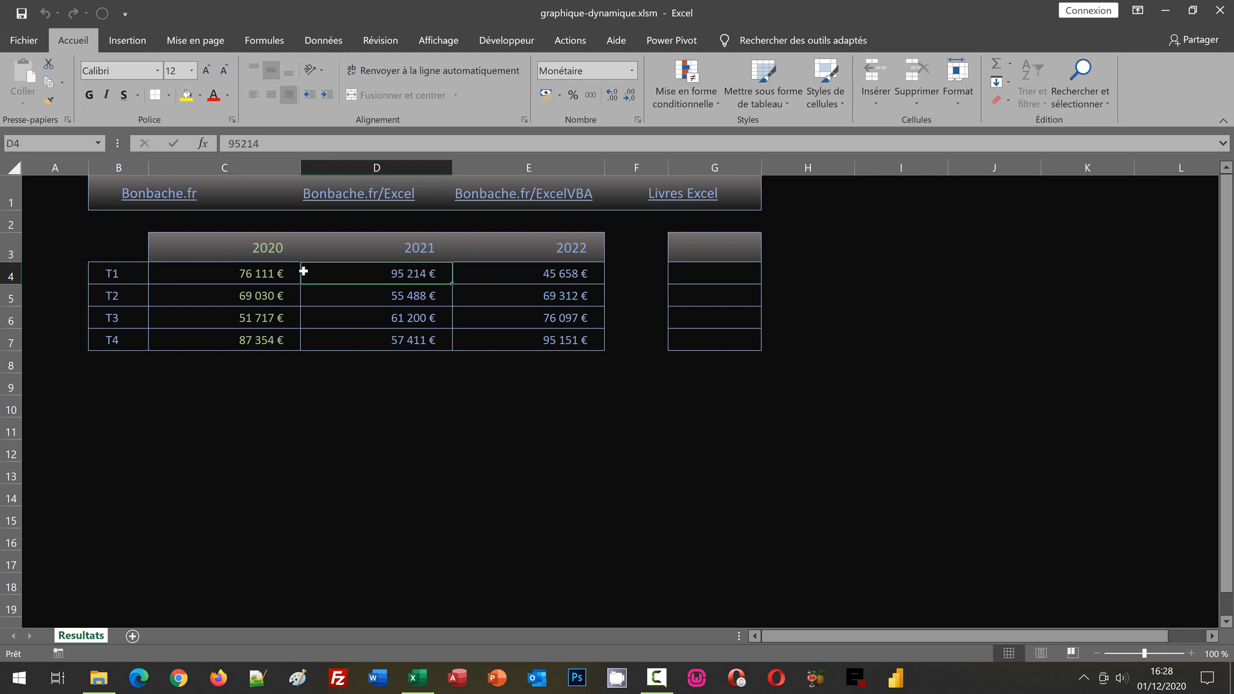
pyautogui.click(238, 281)
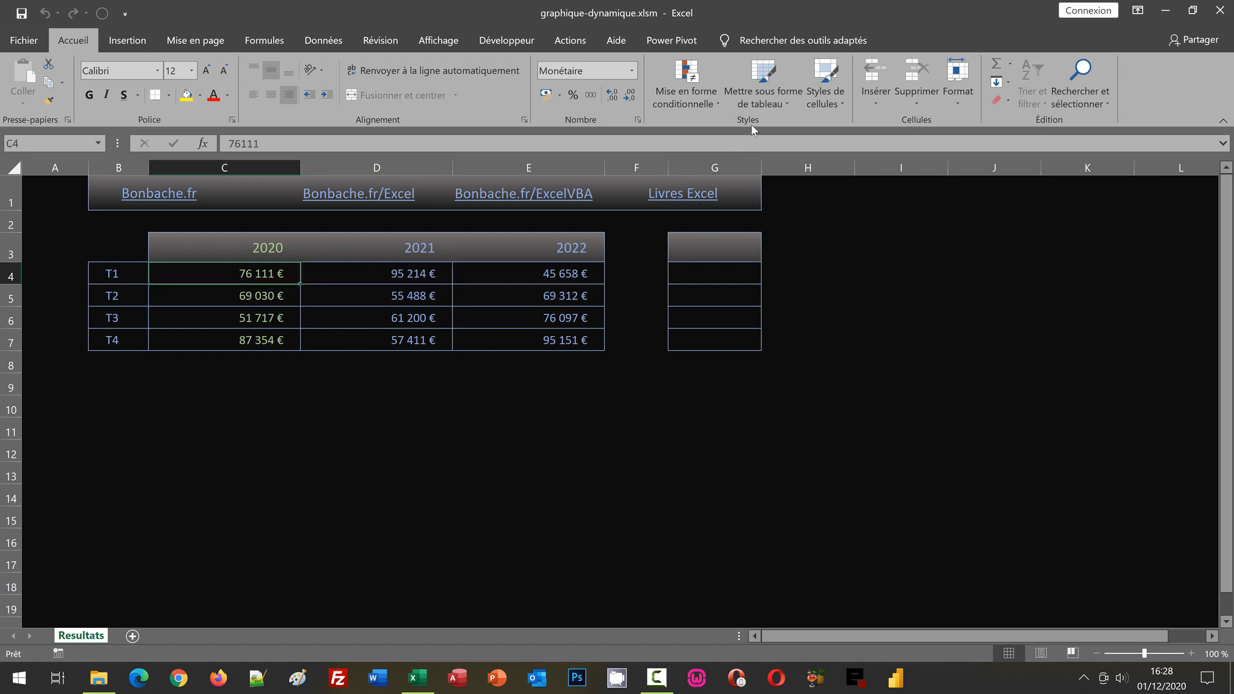
pyautogui.click(673, 95)
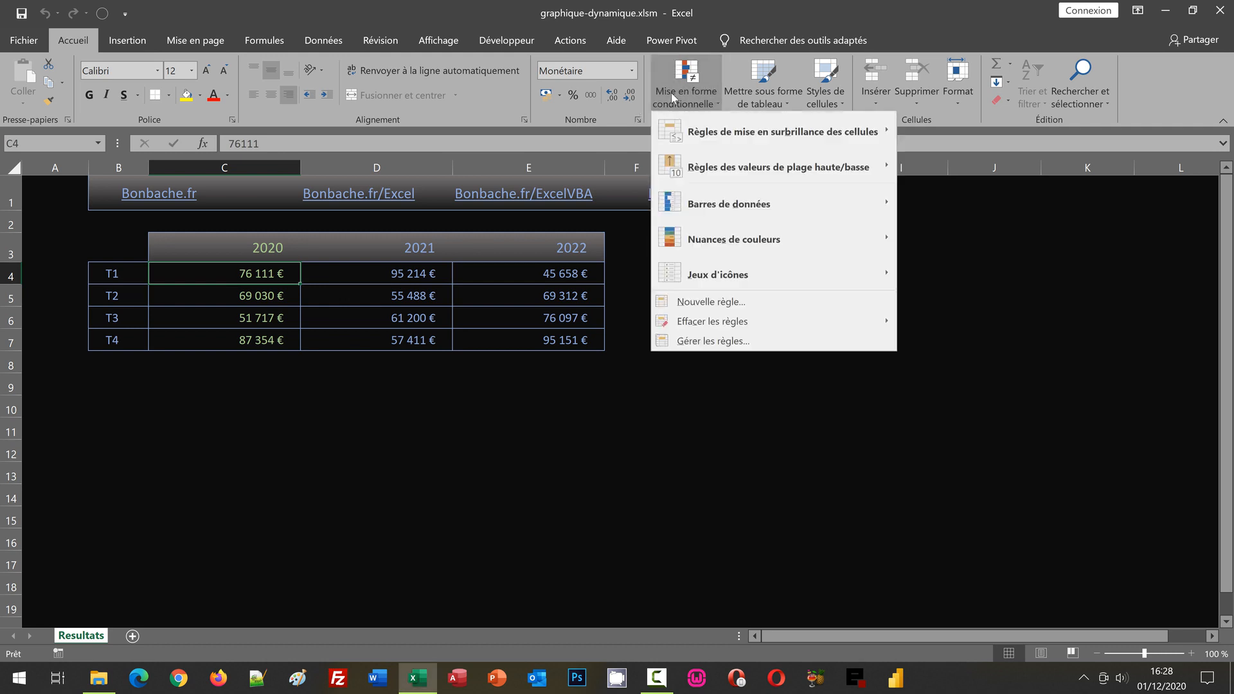
pyautogui.click(703, 338)
pyautogui.moveTo(546, 280); pyautogui.dragTo(535, 258)
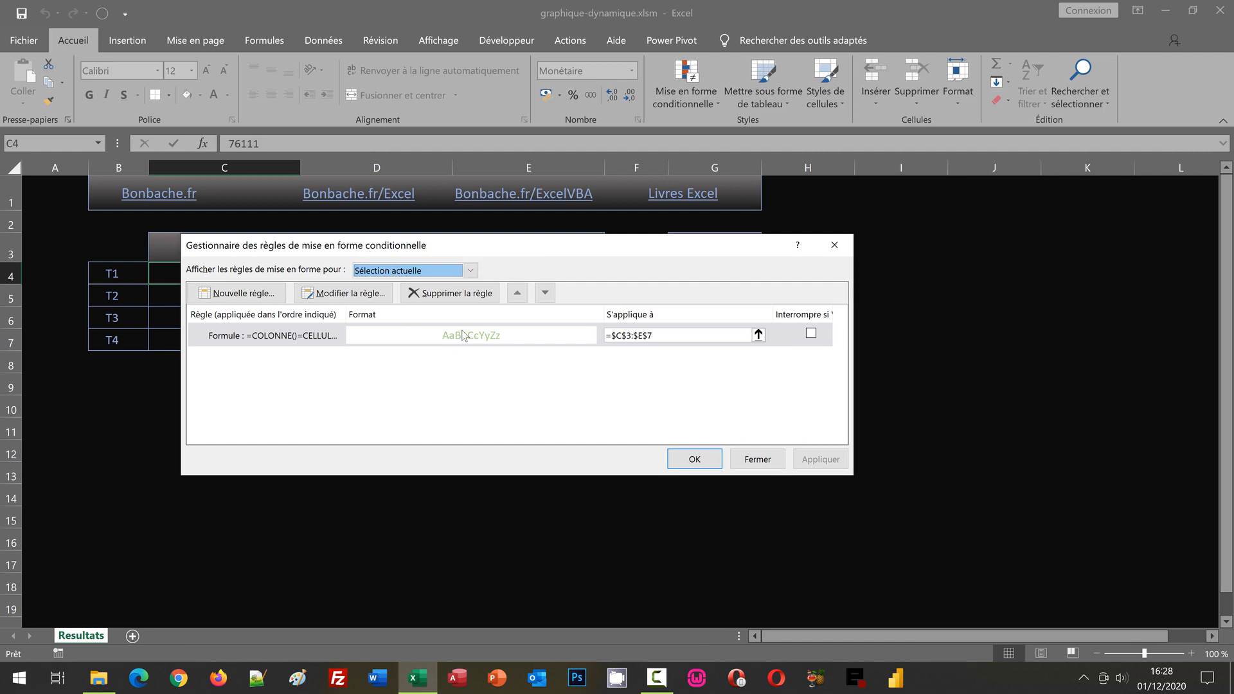
pyautogui.click(372, 296)
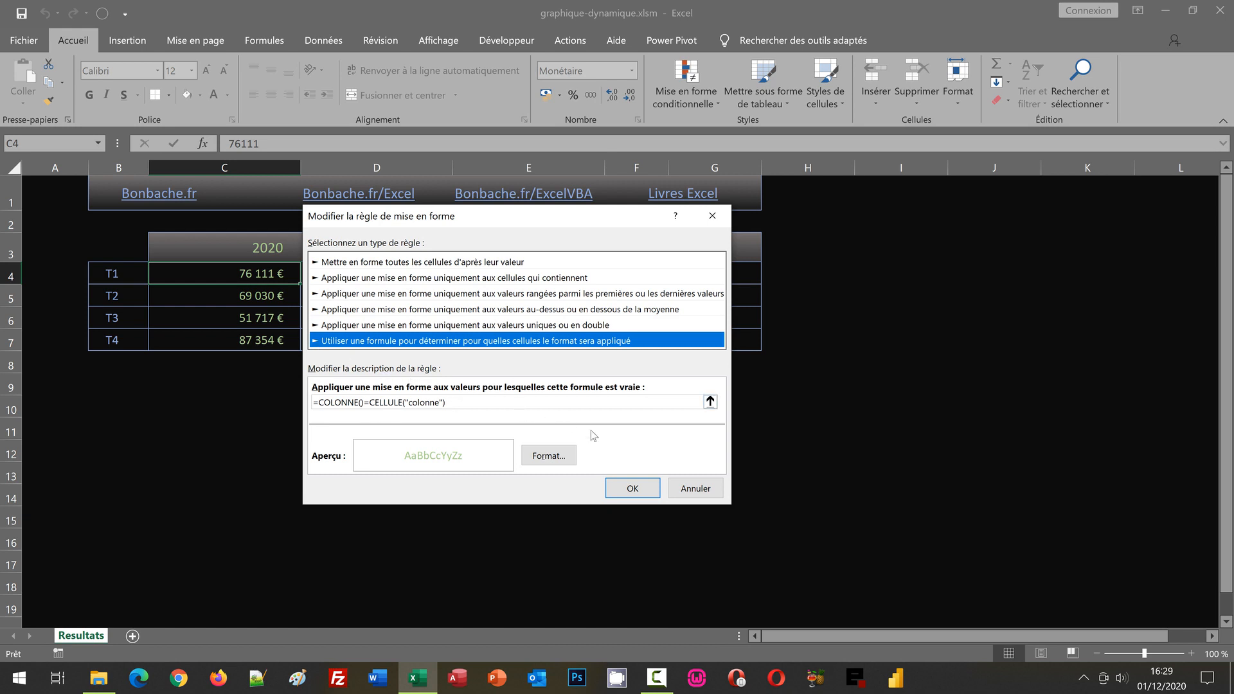
pyautogui.click(698, 493)
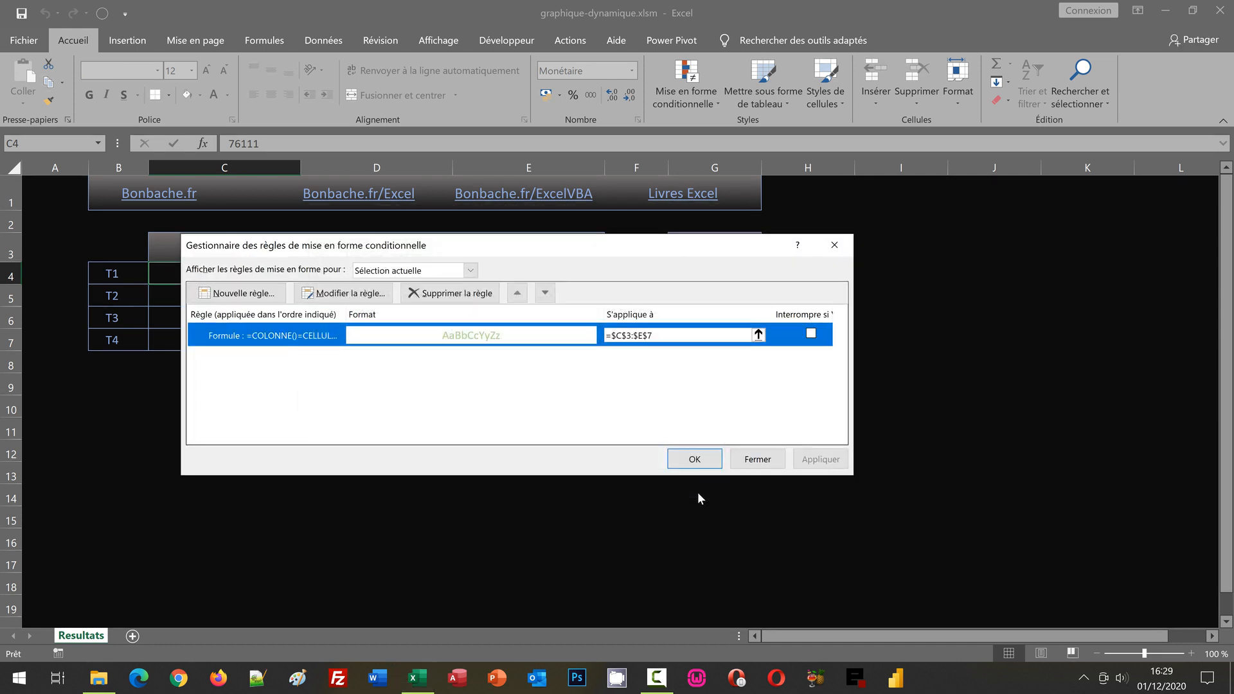
pyautogui.click(757, 459)
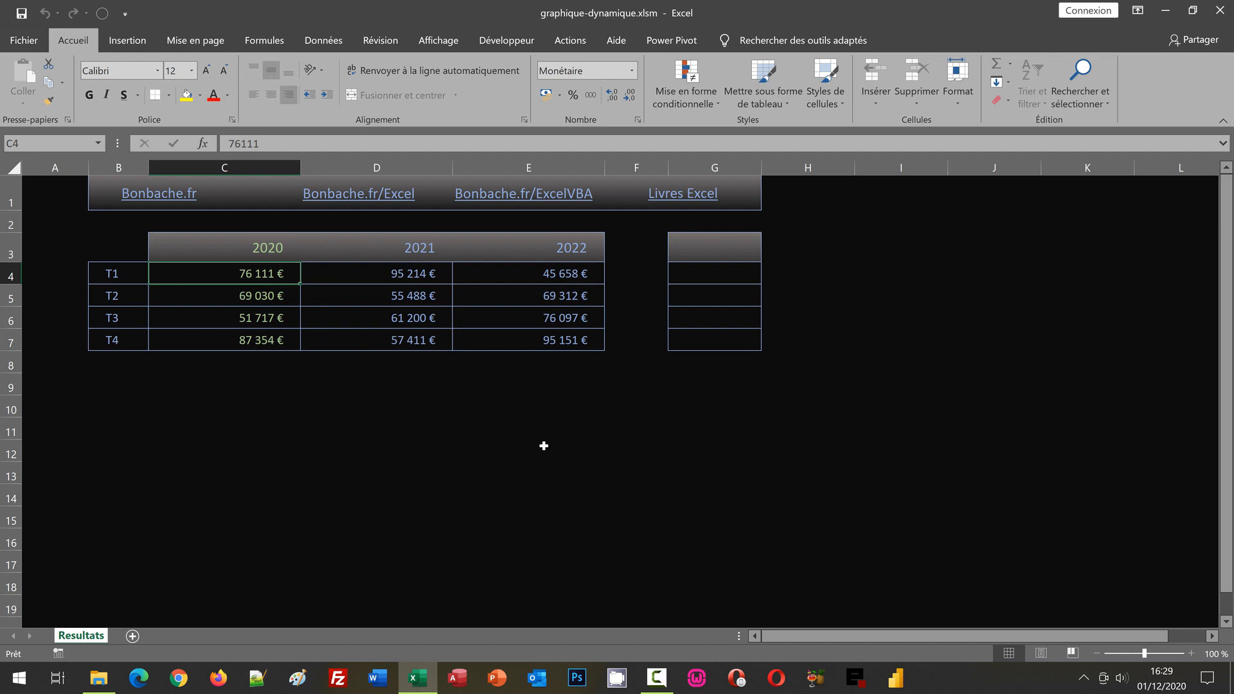
# Create the Worksheet_SelectionChange event procedure in the VBA code module of Feuil1 (Resultats)
pyautogui.hotkey('alt', 'F11')
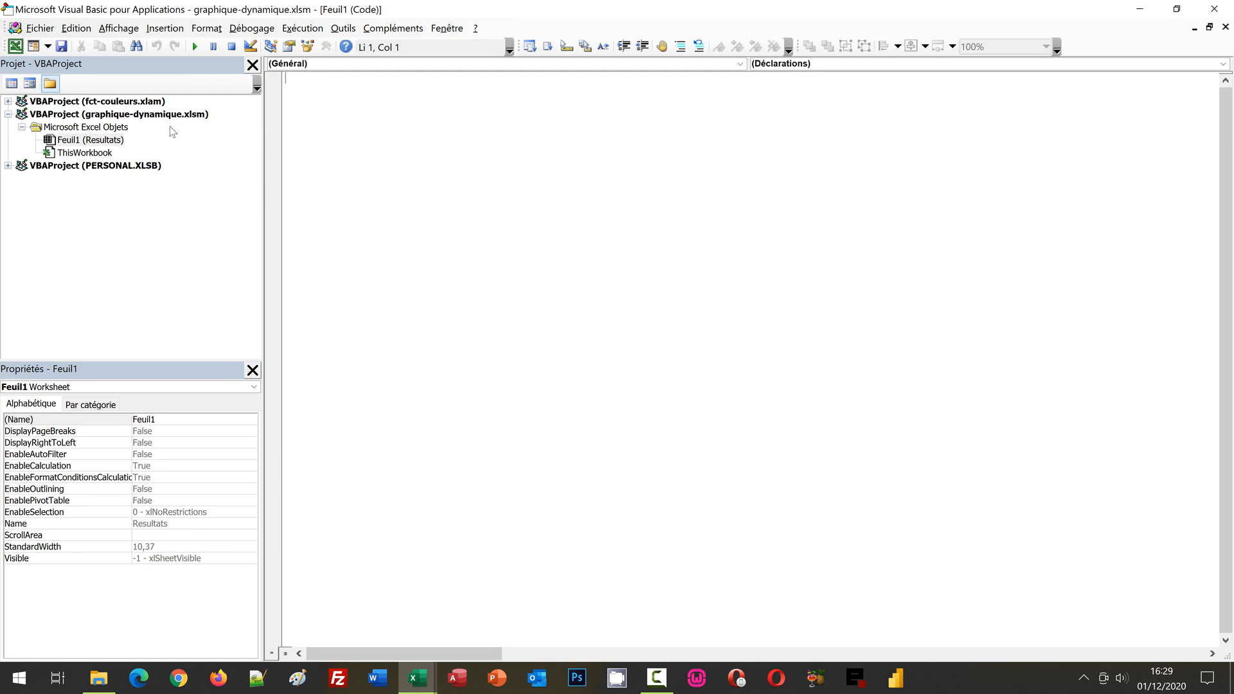
pyautogui.click(111, 141)
pyautogui.click(397, 181)
pyautogui.click(741, 63)
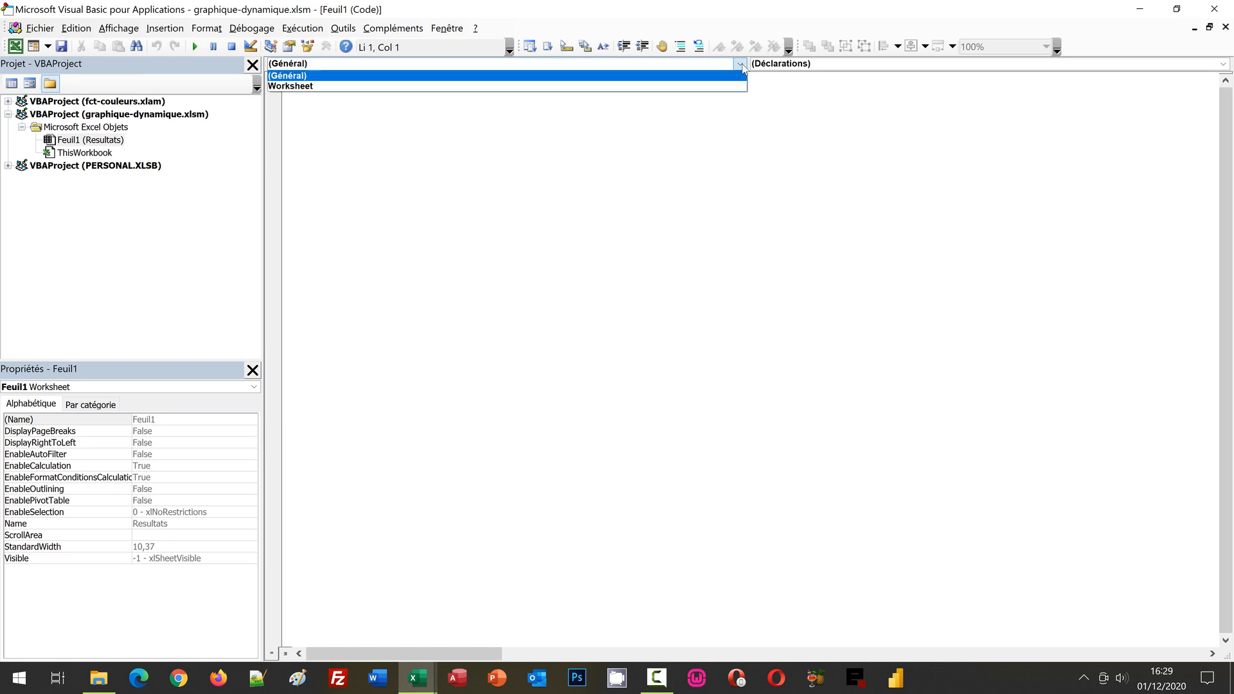
pyautogui.click(290, 87)
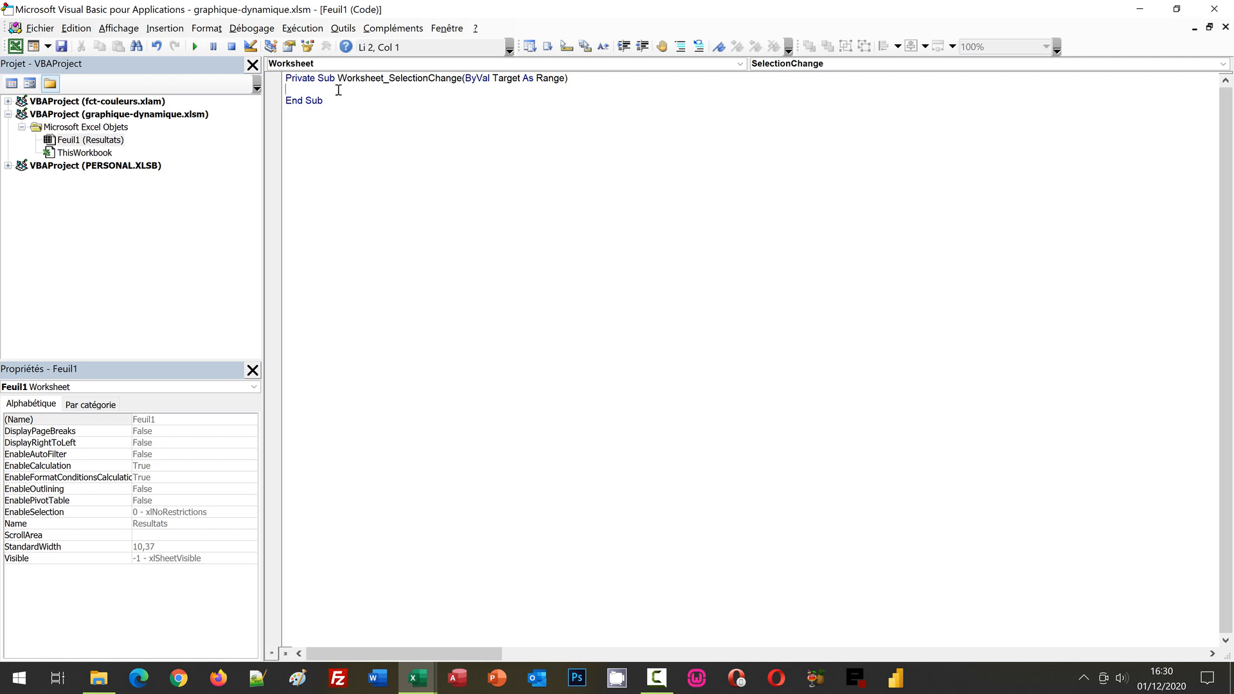
# Begin an If test in the event procedure with the condition Target.Row=3 And (Target.Column=3
pyautogui.write('If(Target.')
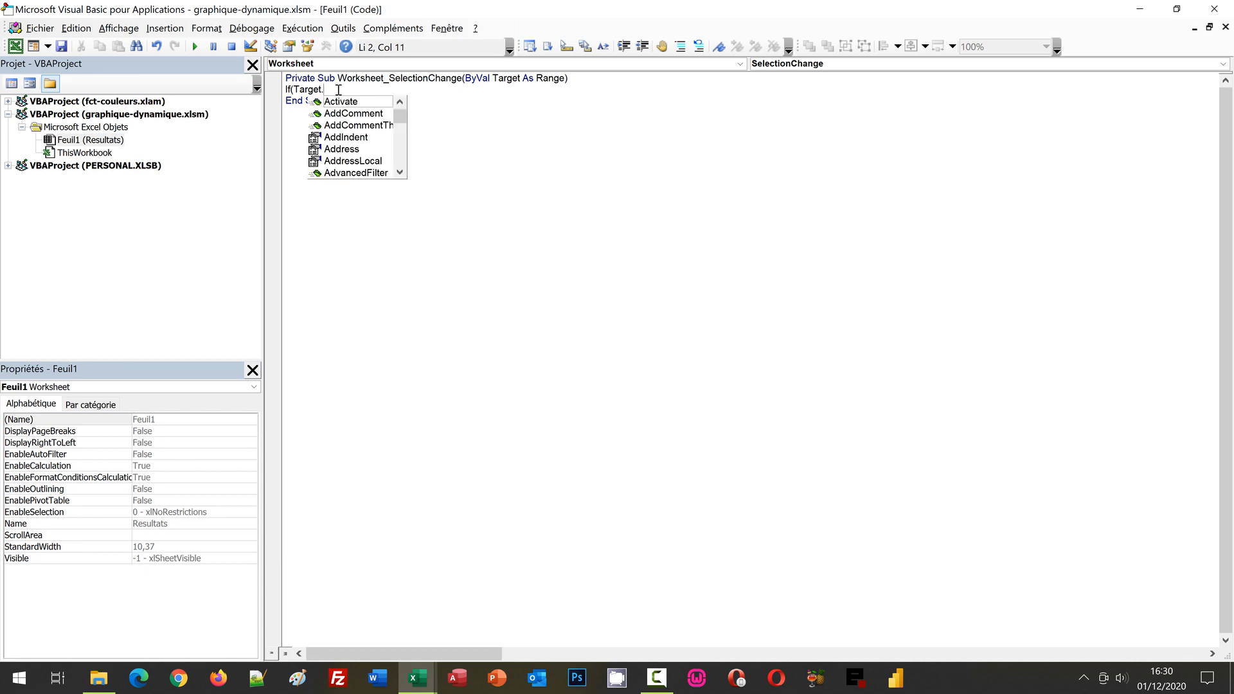
pyautogui.write('Row')
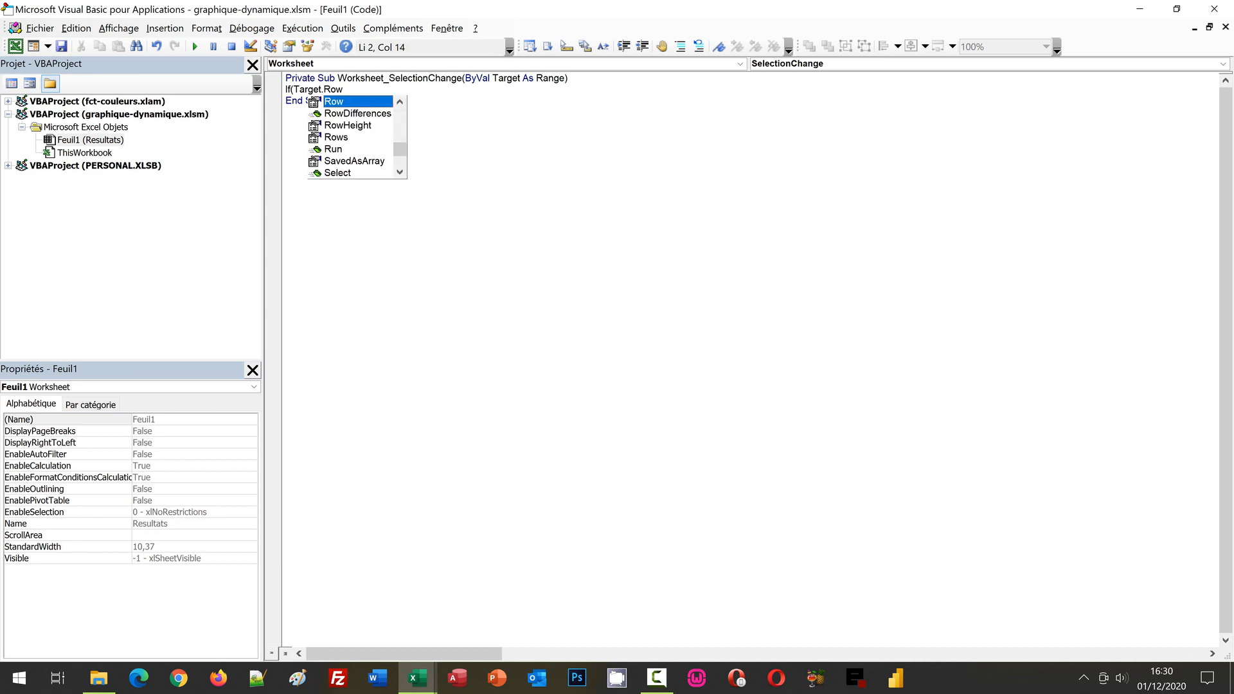
pyautogui.write('=')
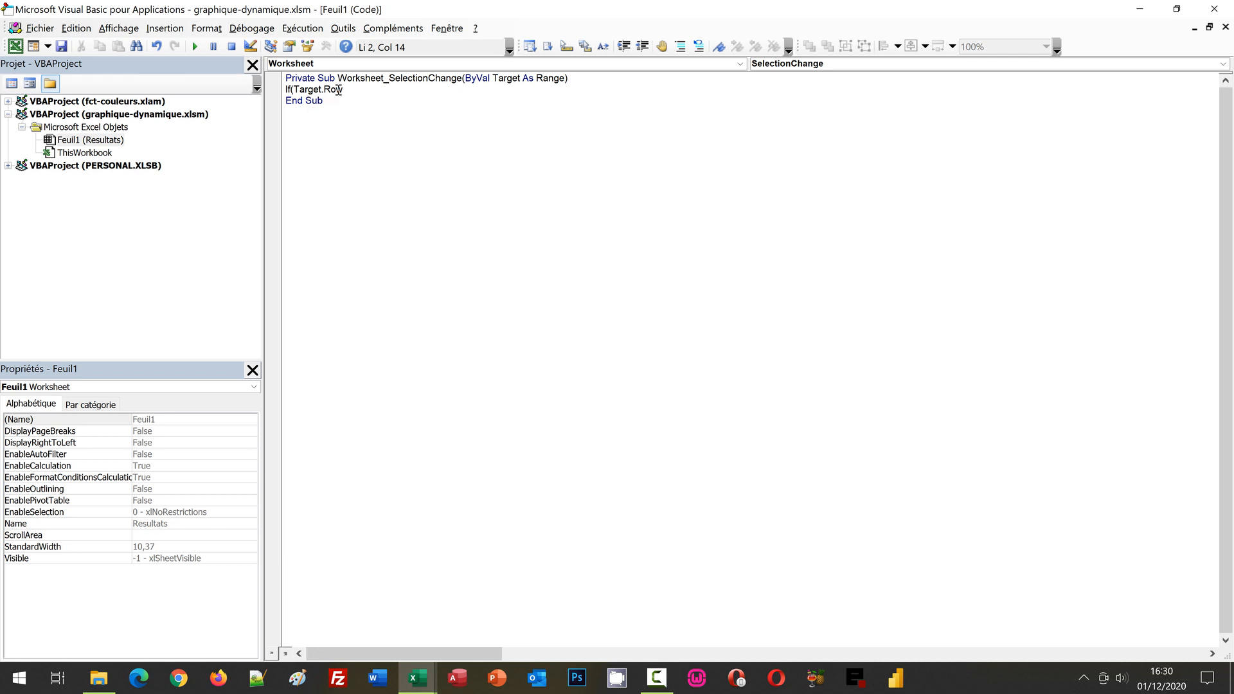
pyautogui.write('3 And')
pyautogui.write('Target.c')
pyautogui.write('ol')
pyautogui.press('Tab')
pyautogui.write('=3')
# Extend the condition with Or Target.Column=4 Or Target.Column=5, close both parentheses and finish the line with Then
pyautogui.hotkey('ctrl', 'shift', 'Left')
pyautogui.hotkey('ctrl', 'shift', 'Left')
pyautogui.hotkey('ctrl', 'shift', 'Left')
pyautogui.hotkey('ctrl', 'shift', 'Left')
pyautogui.hotkey('ctrl', 'shift', 'Left')
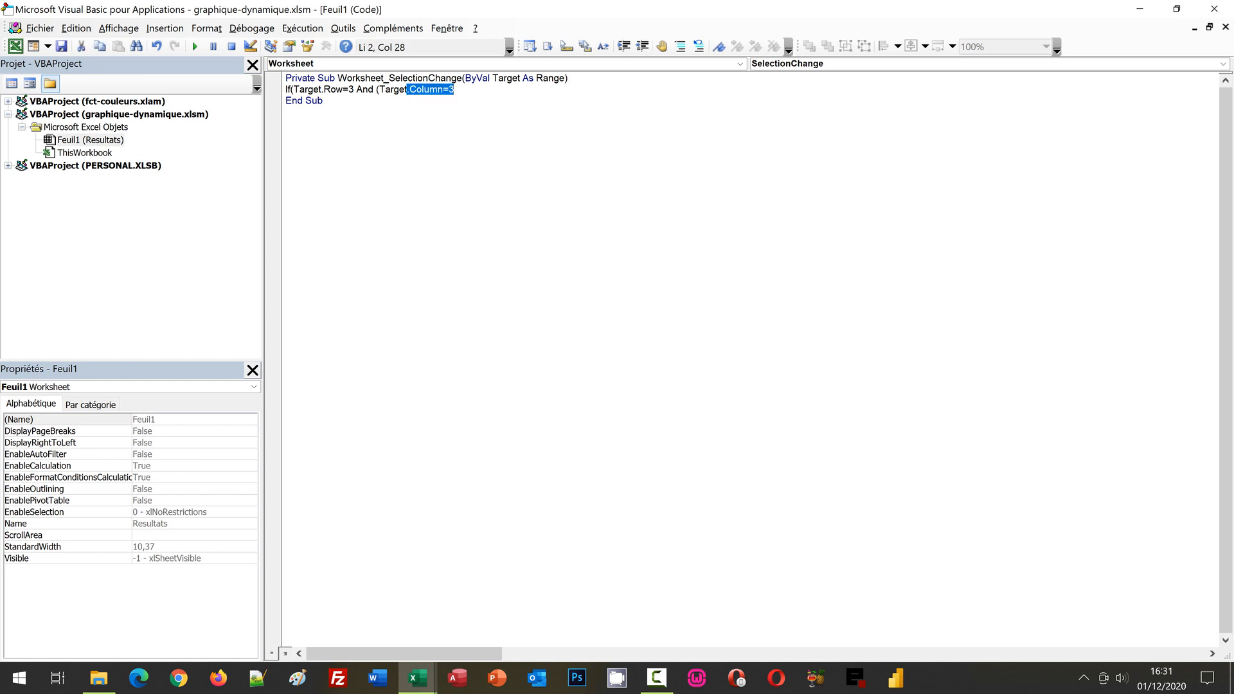
pyautogui.hotkey('ctrl', 'c')
pyautogui.press('End')
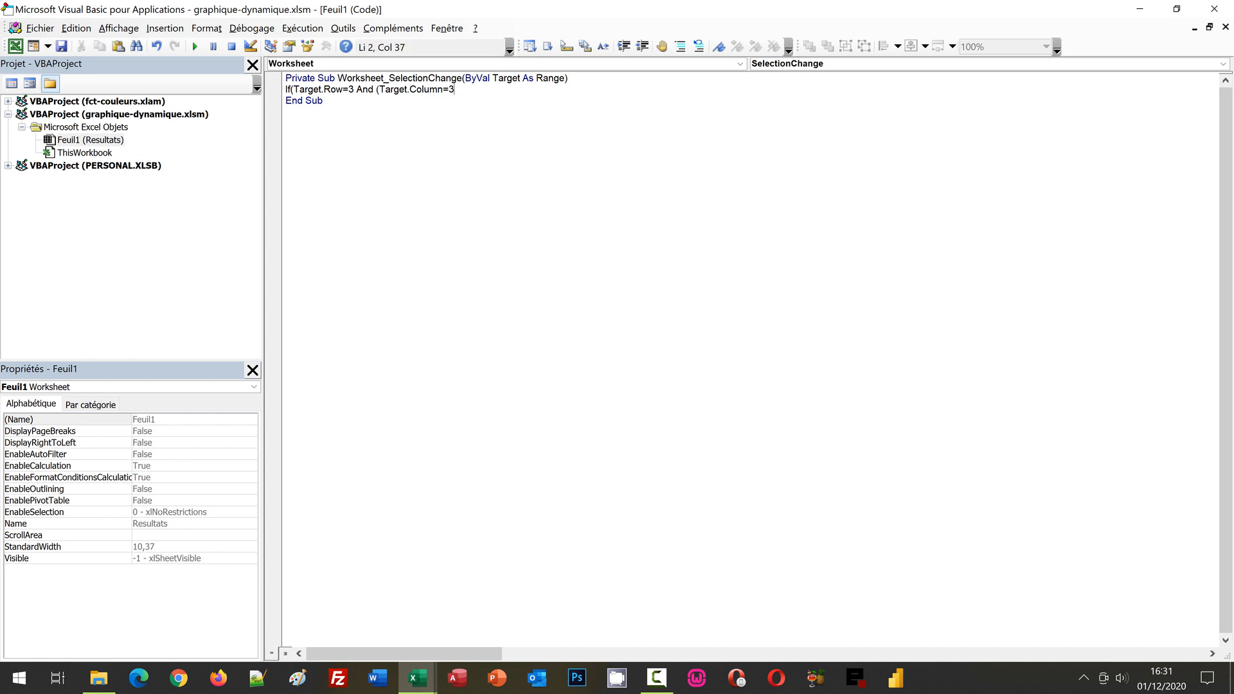
pyautogui.write('Or')
pyautogui.hotkey('ctrl', 'v')
pyautogui.press('BackSpace')
pyautogui.write('4 Or')
pyautogui.hotkey('ctrl', 'v')
pyautogui.press('BackSpace')
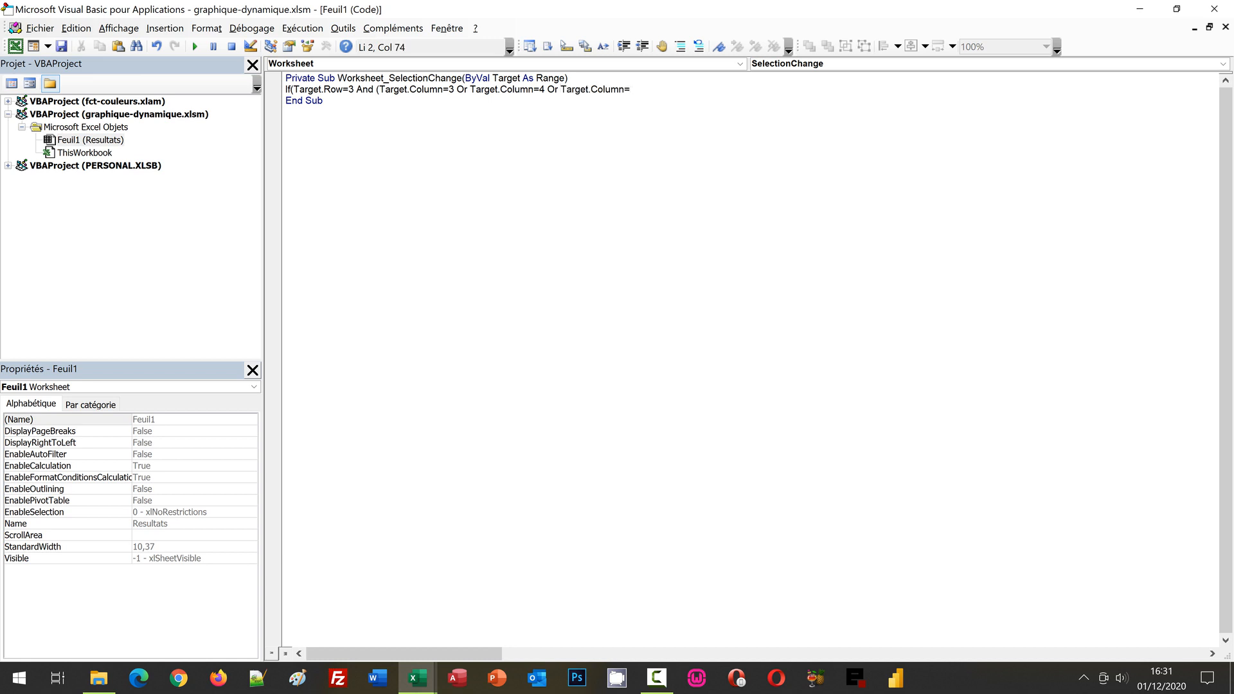
pyautogui.write('5)')
pyautogui.write(') Then')
pyautogui.press('Return')
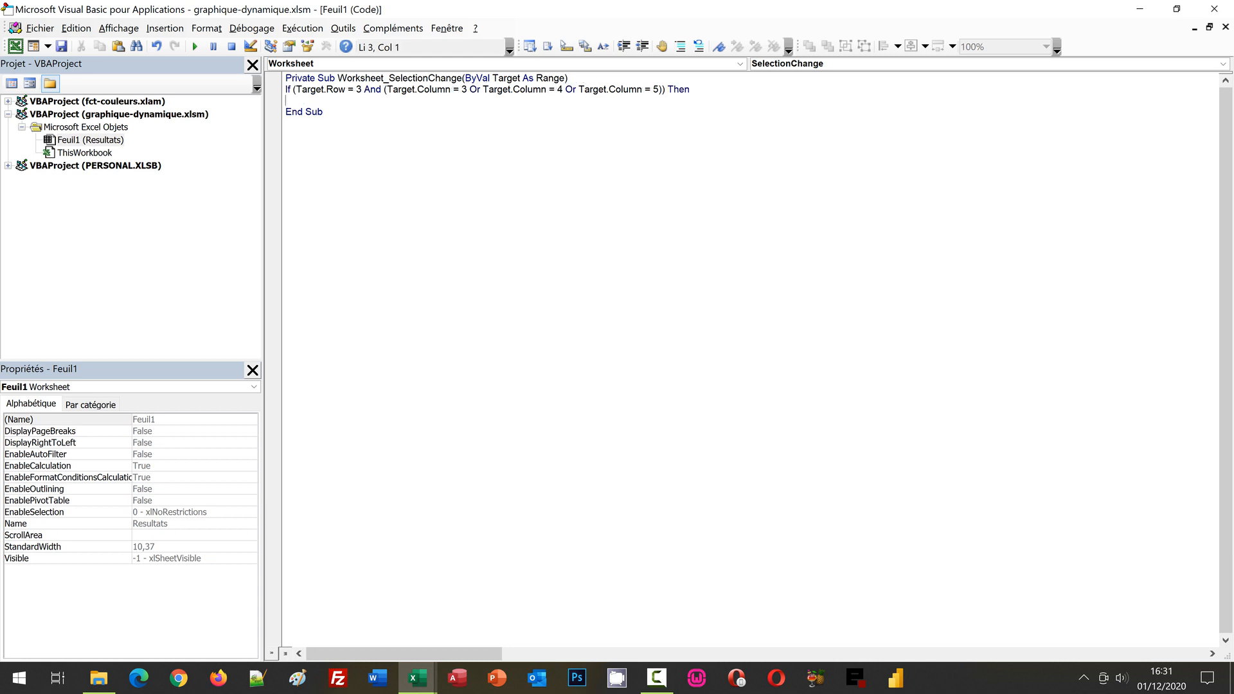
# Complete the block with End If, insert Application.Calculate inside it, and return to the worksheet
pyautogui.press('Return')
pyautogui.write('endif if')
pyautogui.press('Up')
pyautogui.write('Application.')
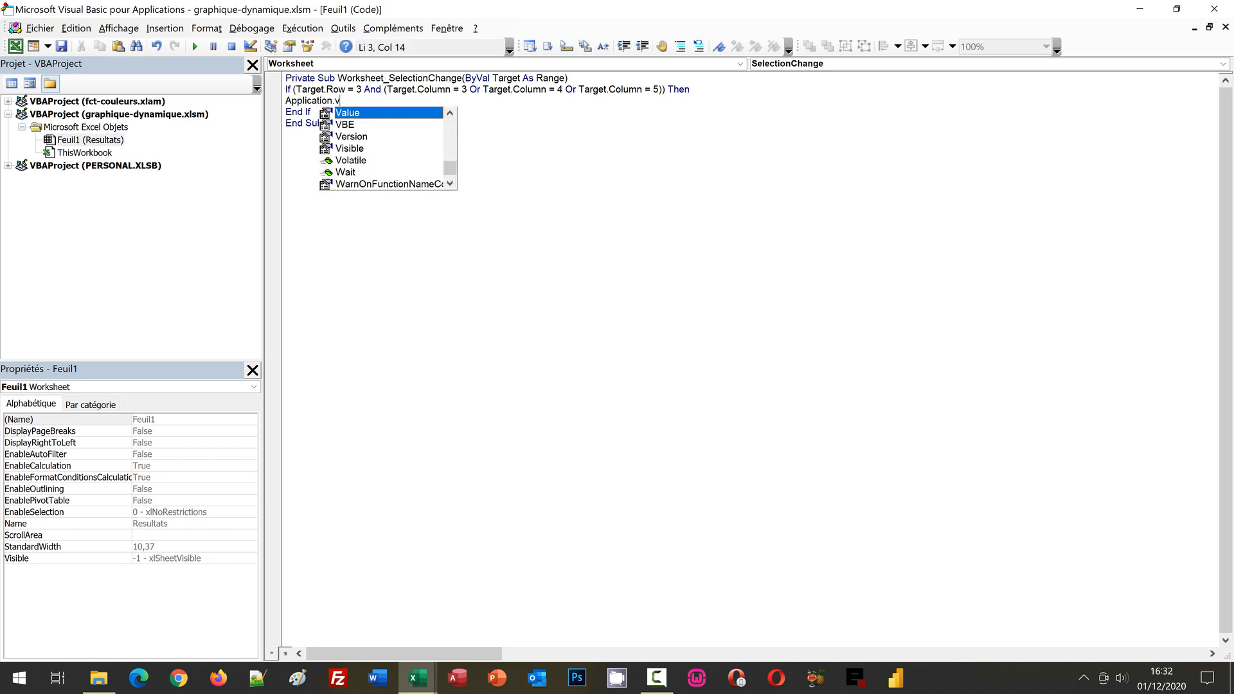
pyautogui.write('C')
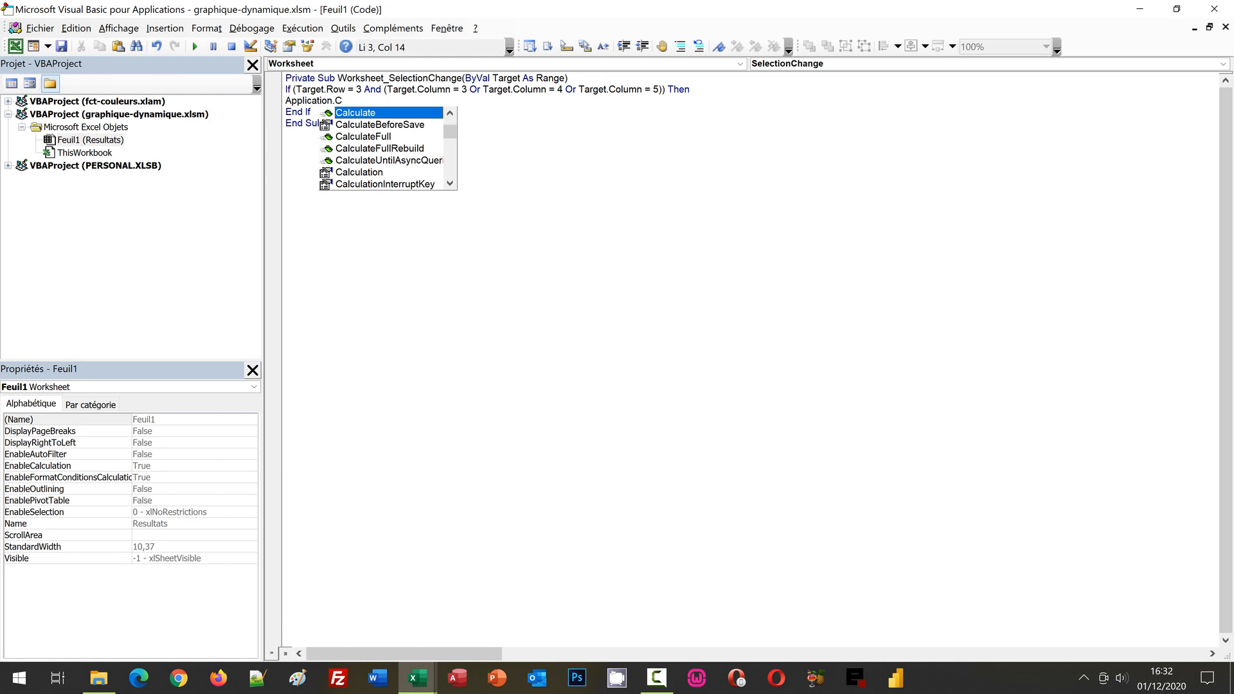
pyautogui.doubleClick(372, 114)
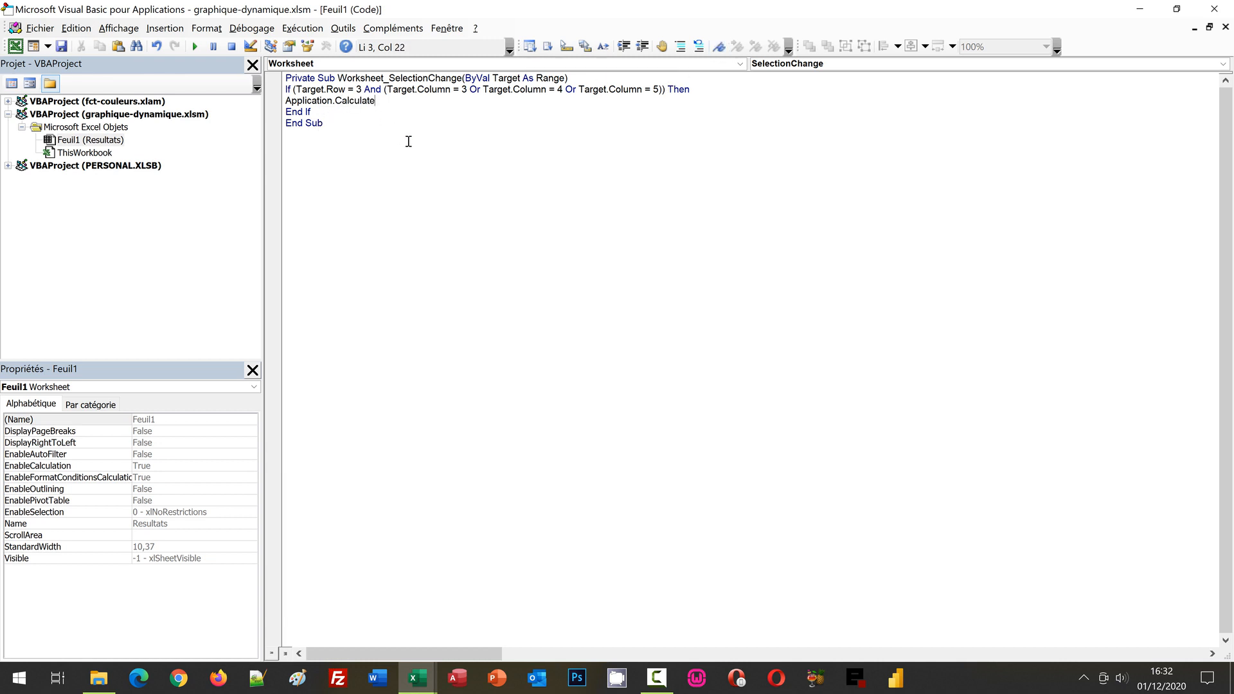
pyautogui.click(356, 115)
pyautogui.click(1224, 6)
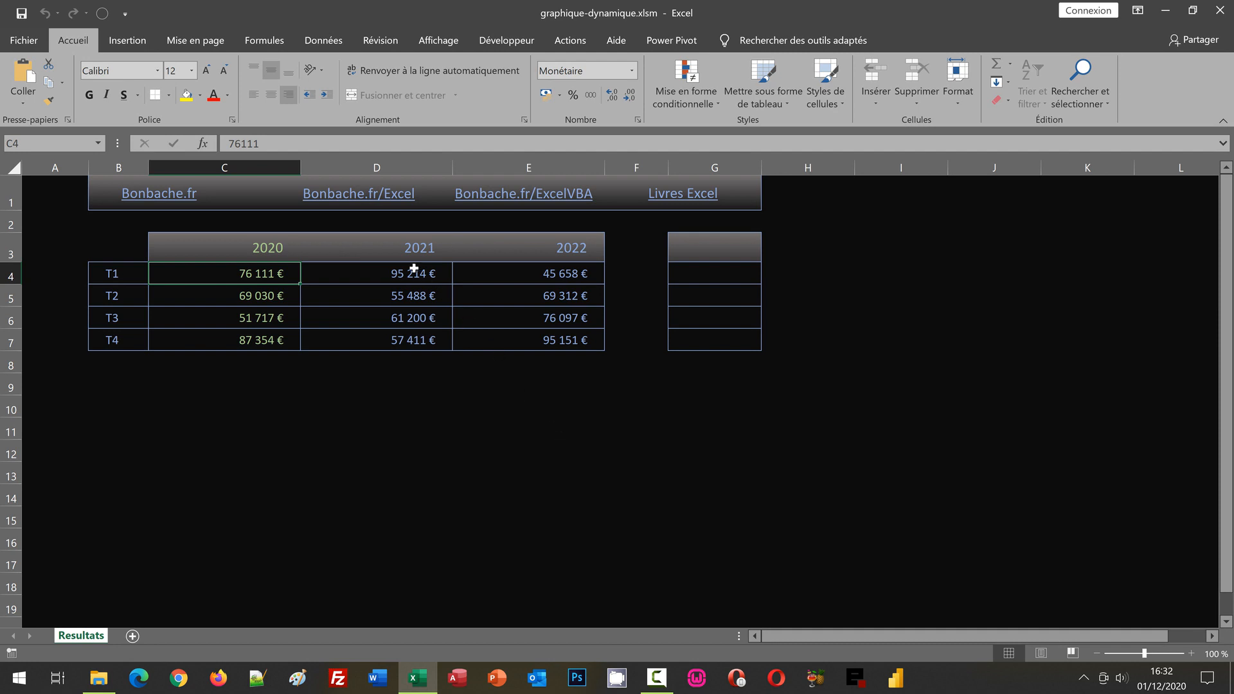
# Test the automatic column highlighting by selecting the 2021, 2022 and 2020 header cells repeatedly, ending on 2021
pyautogui.click(396, 248)
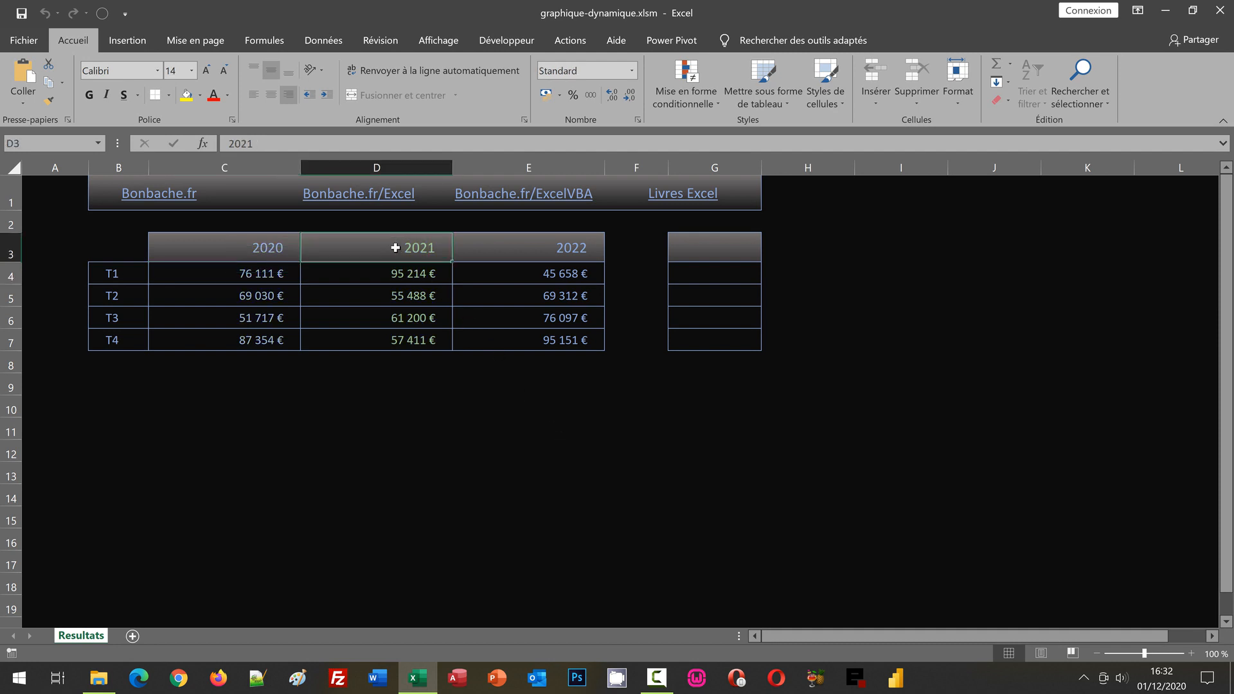
pyautogui.click(545, 243)
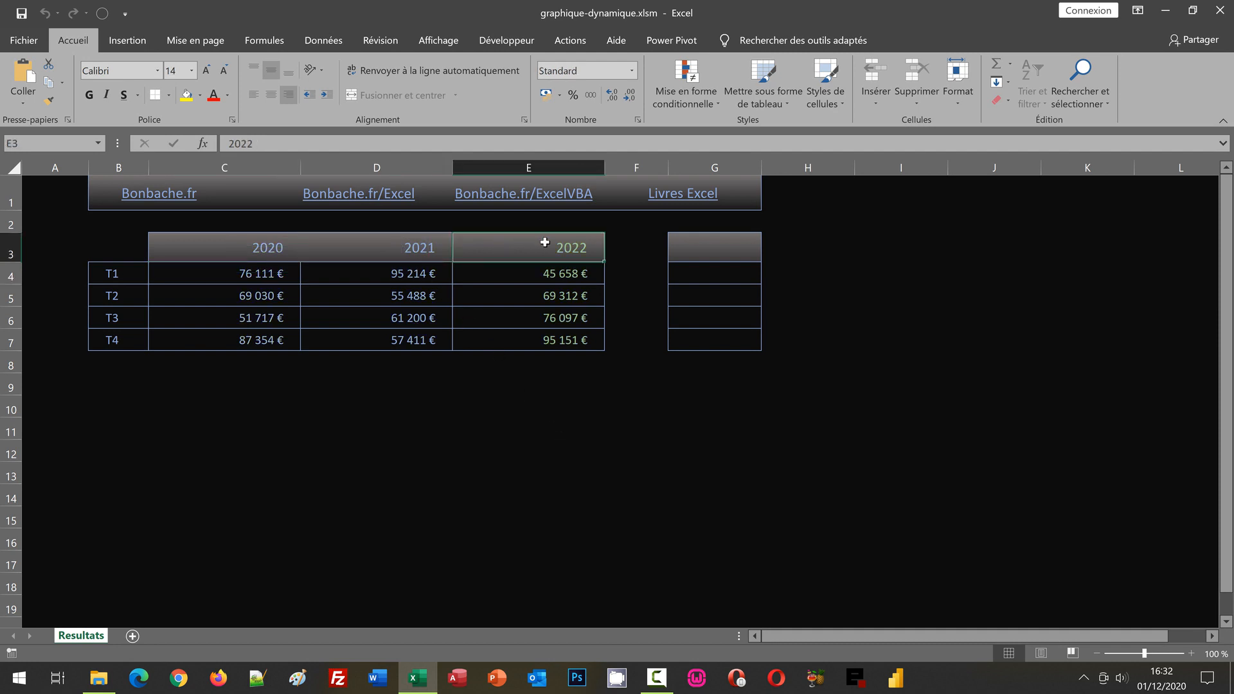
pyautogui.click(239, 237)
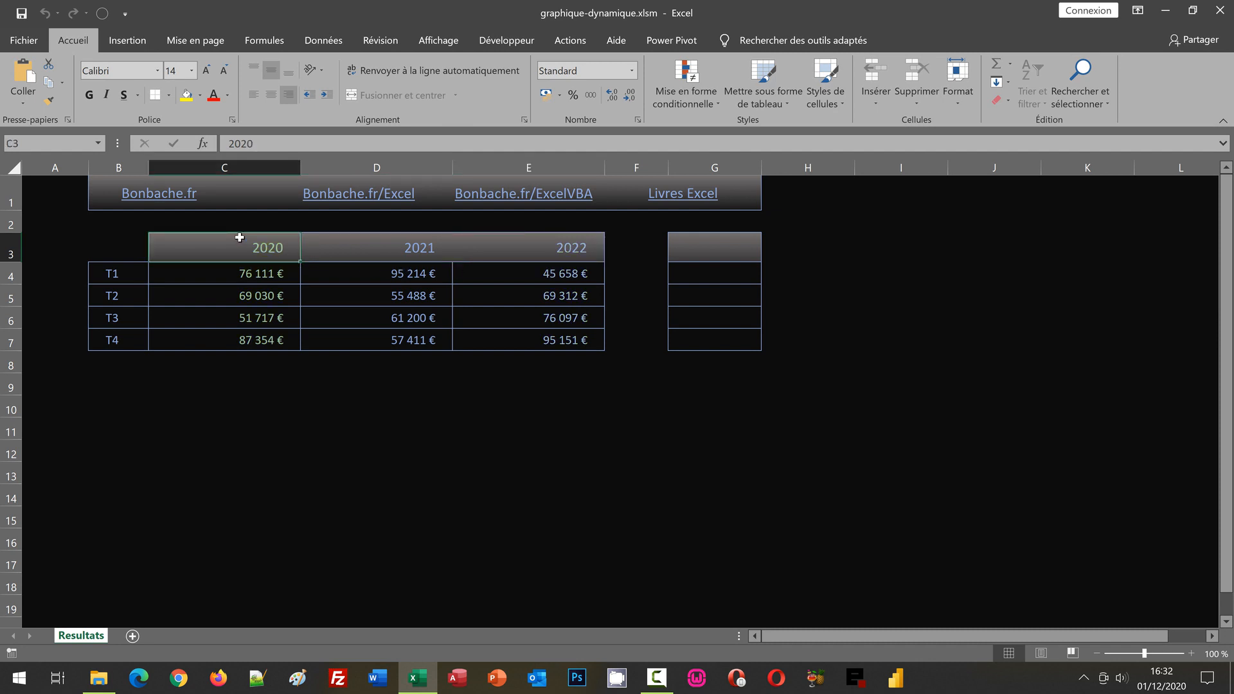
pyautogui.click(353, 241)
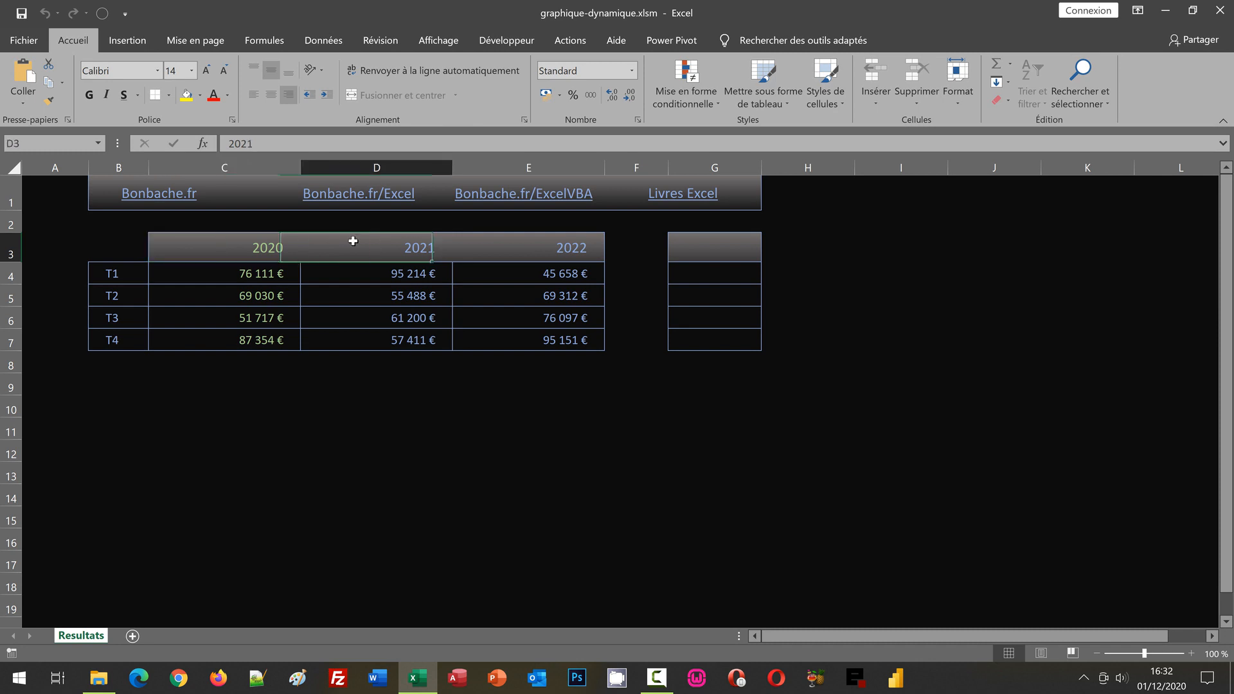
pyautogui.click(504, 243)
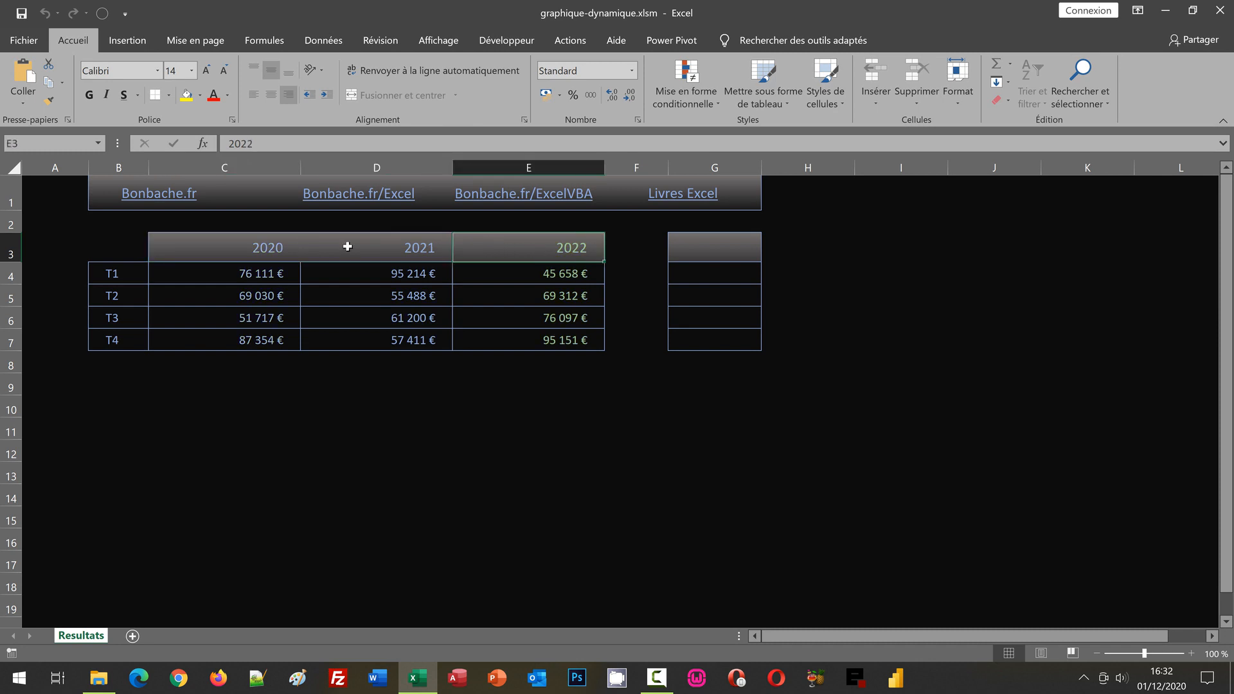
pyautogui.click(273, 247)
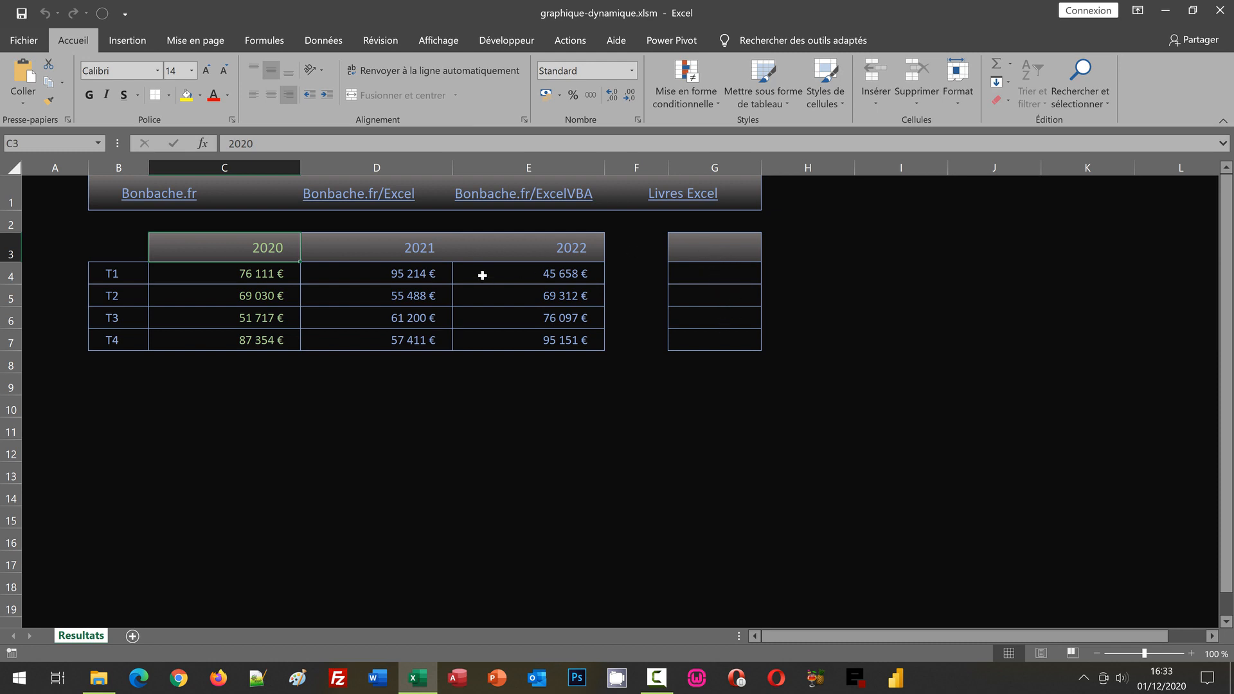
pyautogui.click(402, 253)
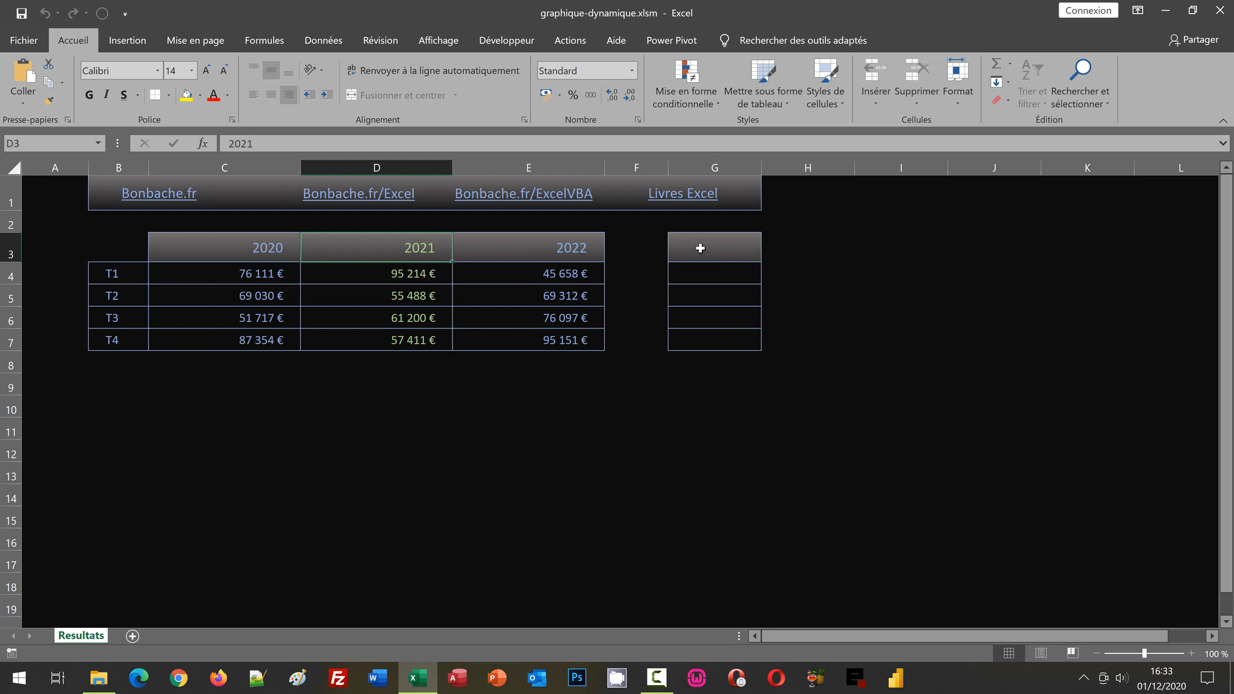
# Begin a formula in cell G3 with the Indirect function and nest an Adresse function inside it
pyautogui.click(700, 248)
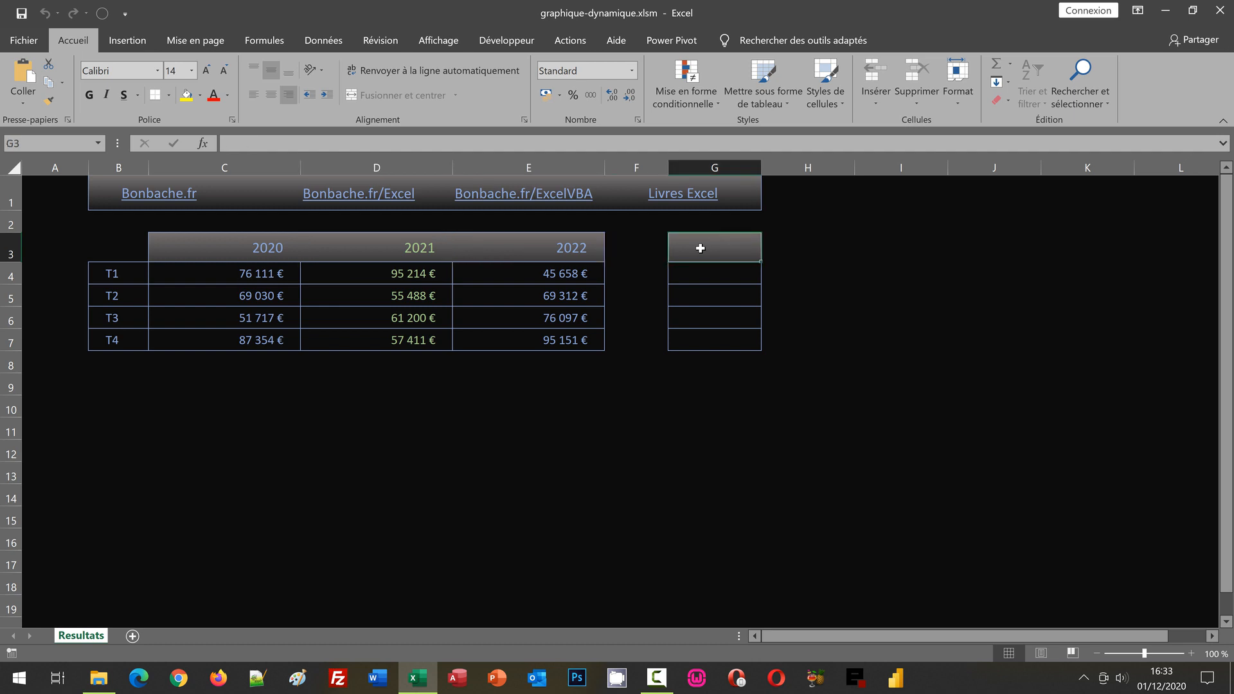
pyautogui.write('=')
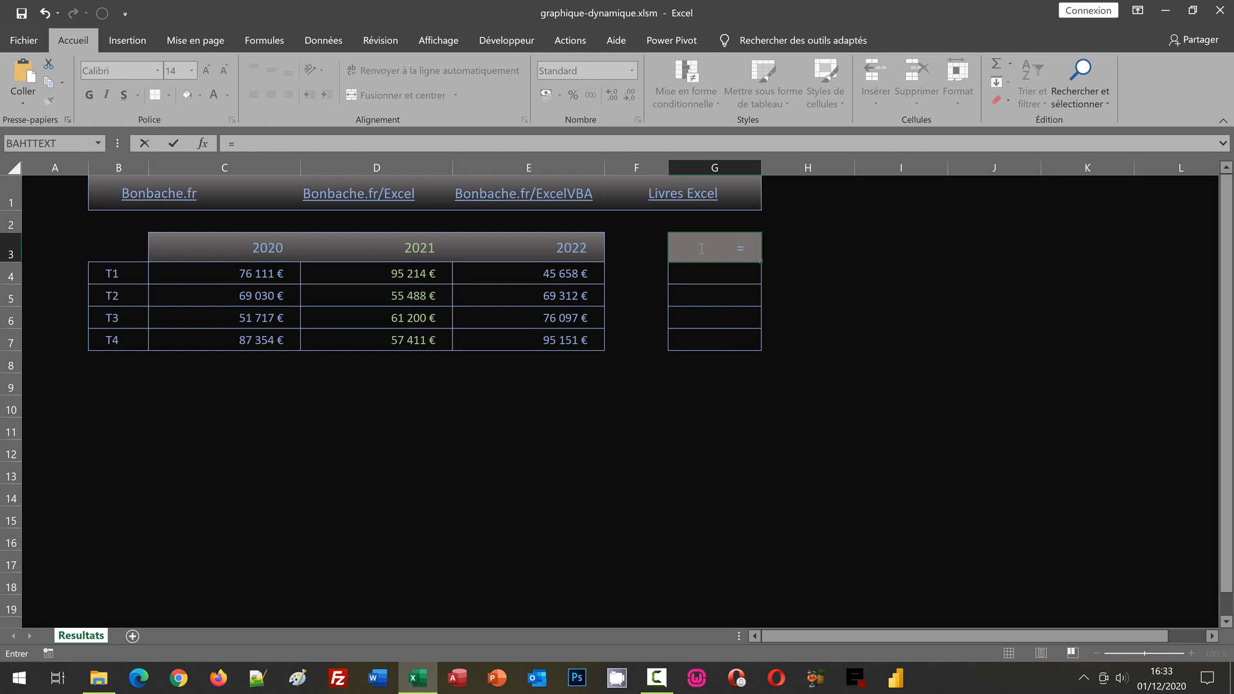
pyautogui.write('Indire')
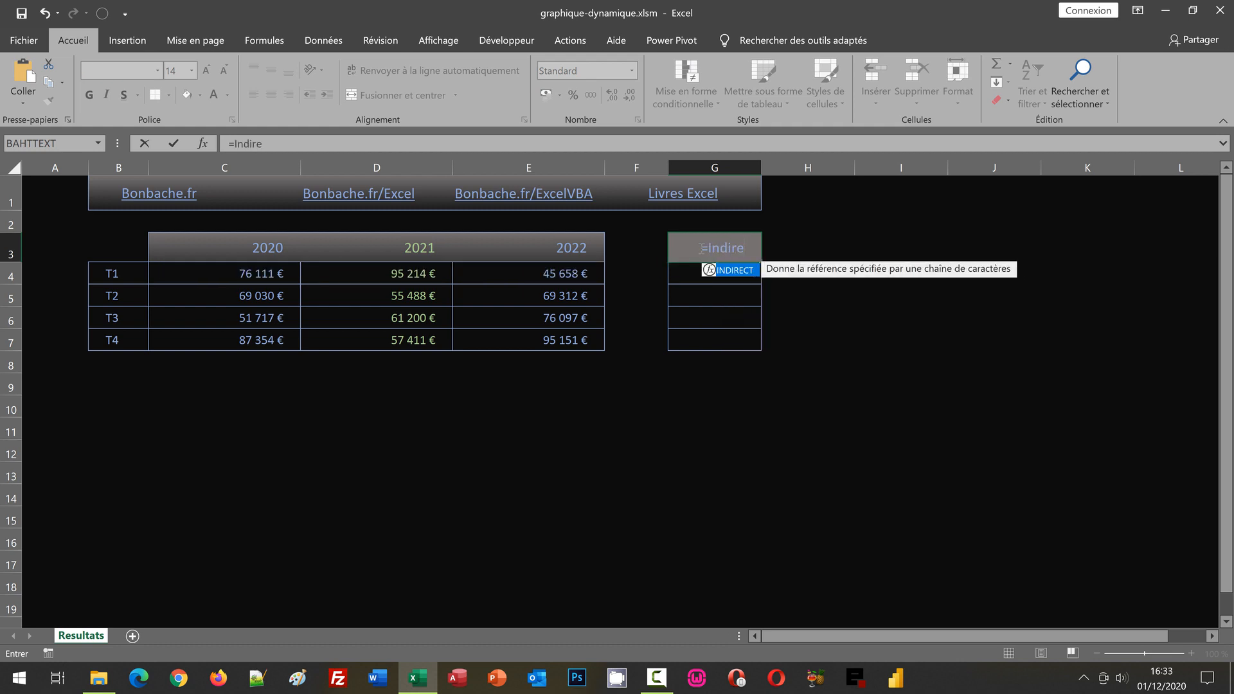
pyautogui.write('ct(')
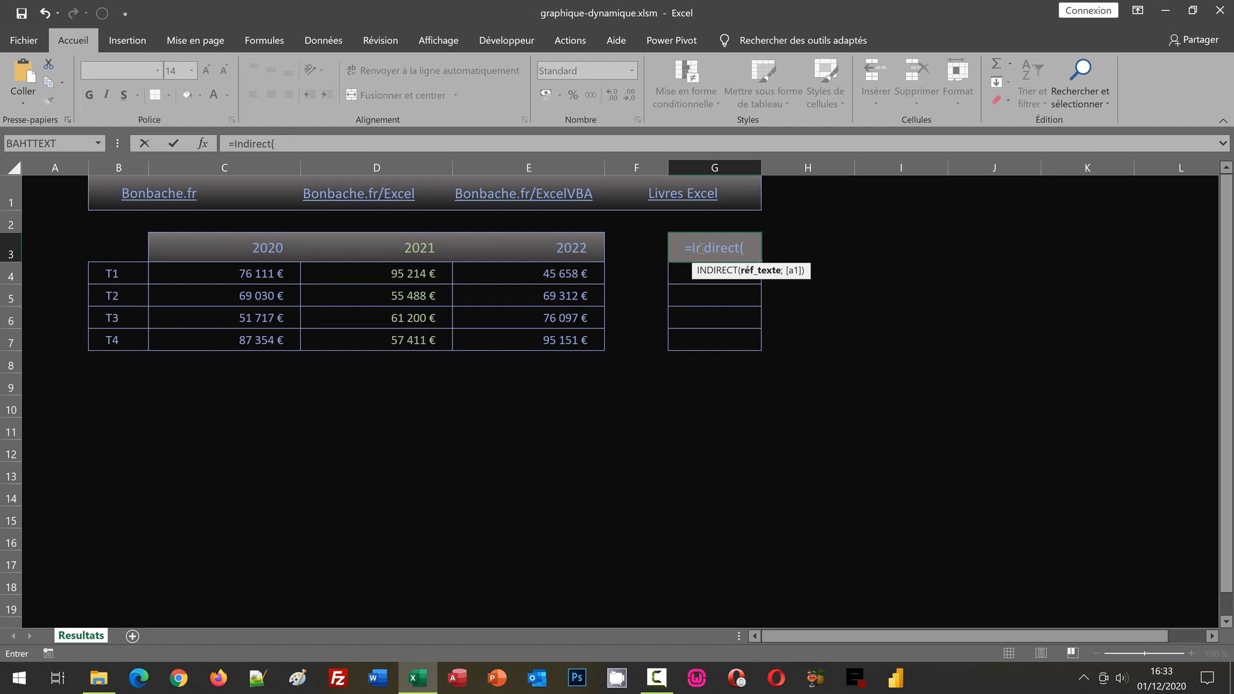
pyautogui.write('A')
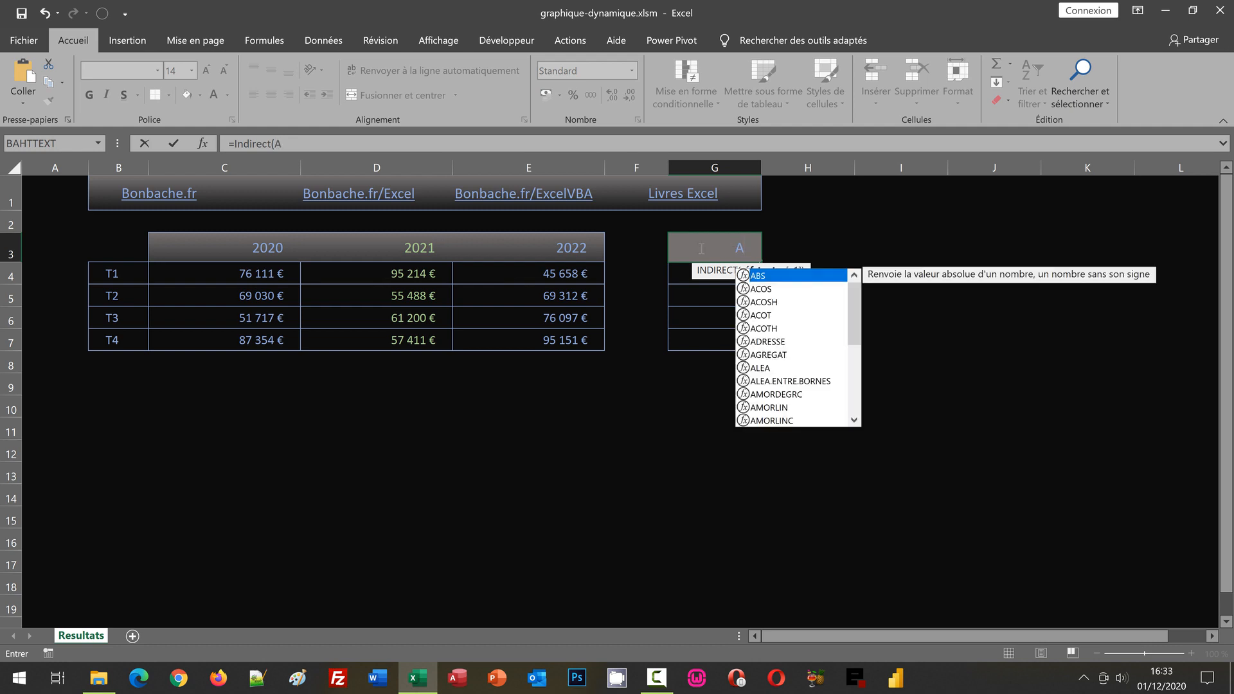
pyautogui.write('dresse(')
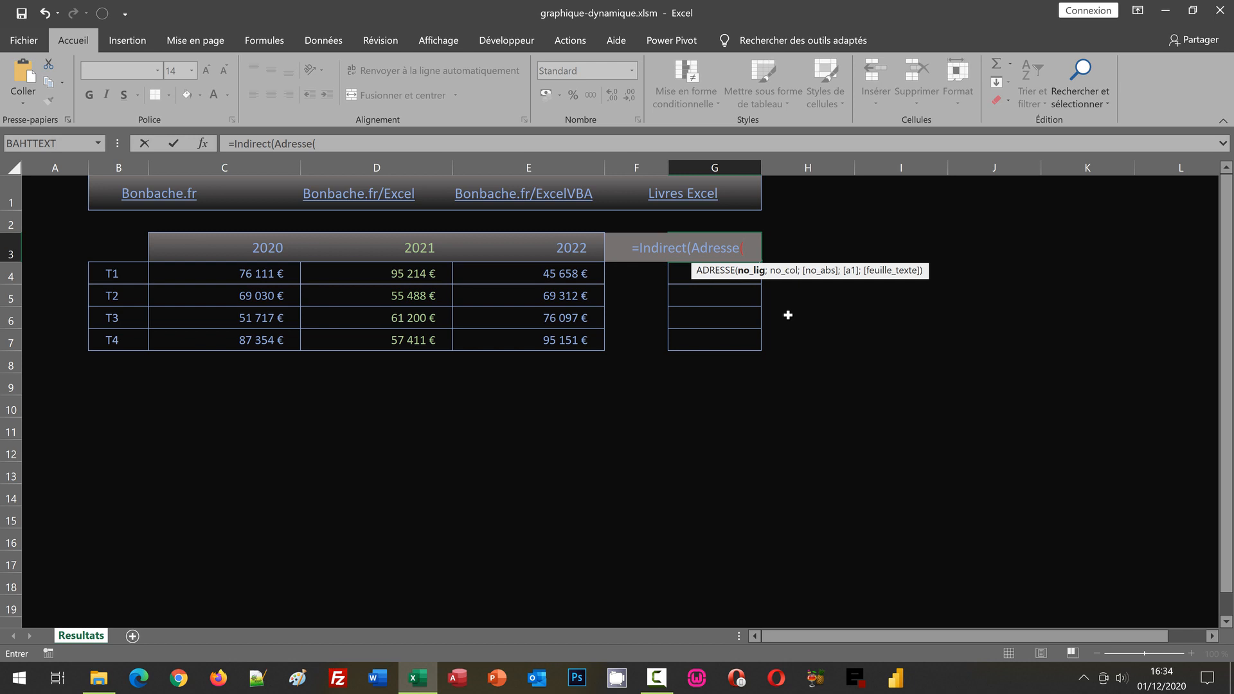
# Supply Cellule("ligne") as the row argument of Adresse, followed by a semicolon
pyautogui.write('Cell')
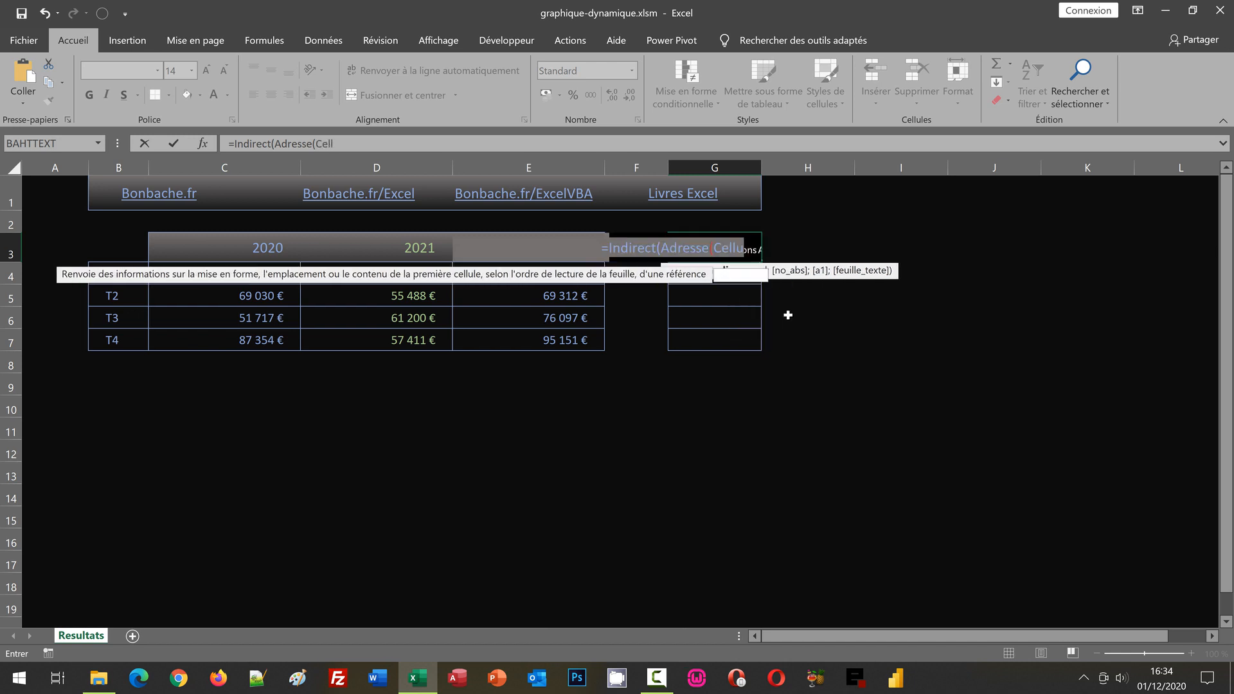
pyautogui.write('ule(')
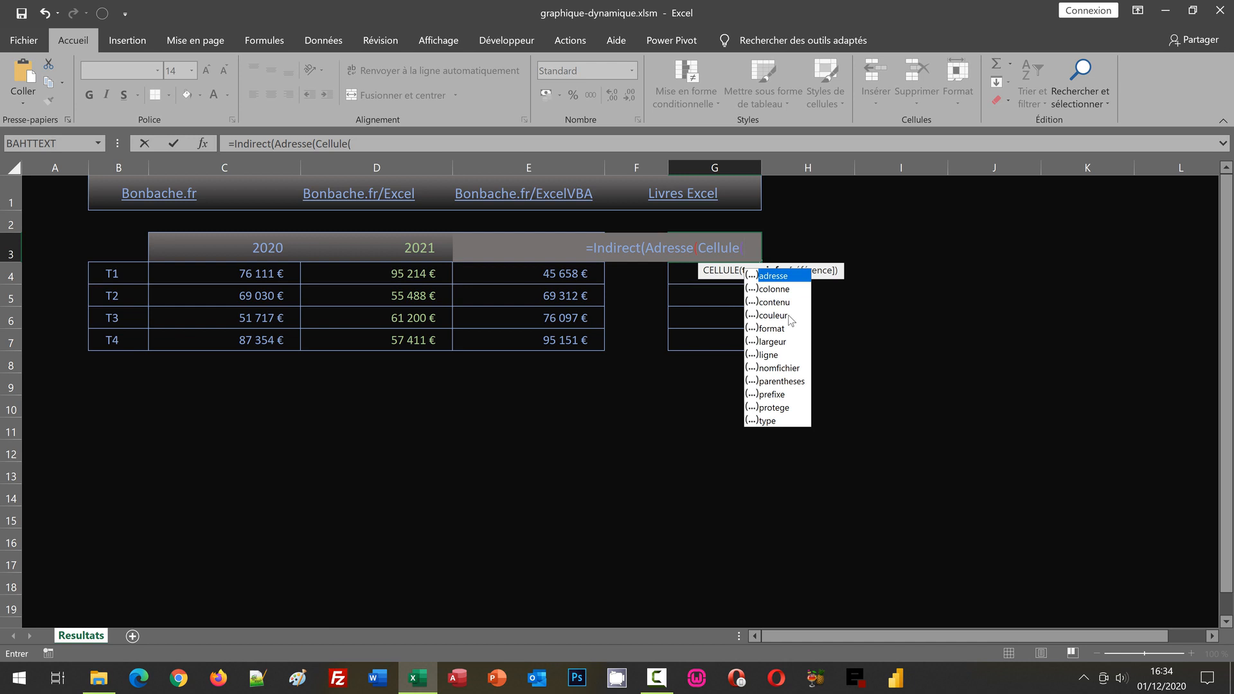
pyautogui.click(768, 355)
pyautogui.doubleClick(769, 355)
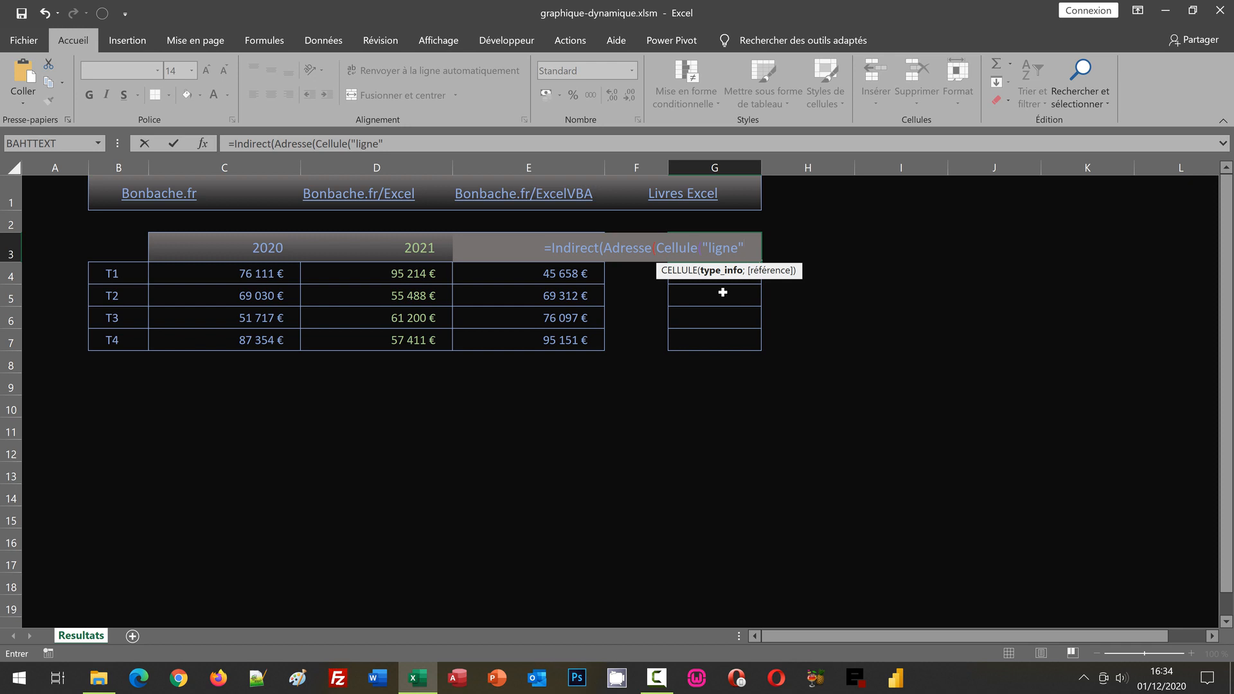
pyautogui.write(')')
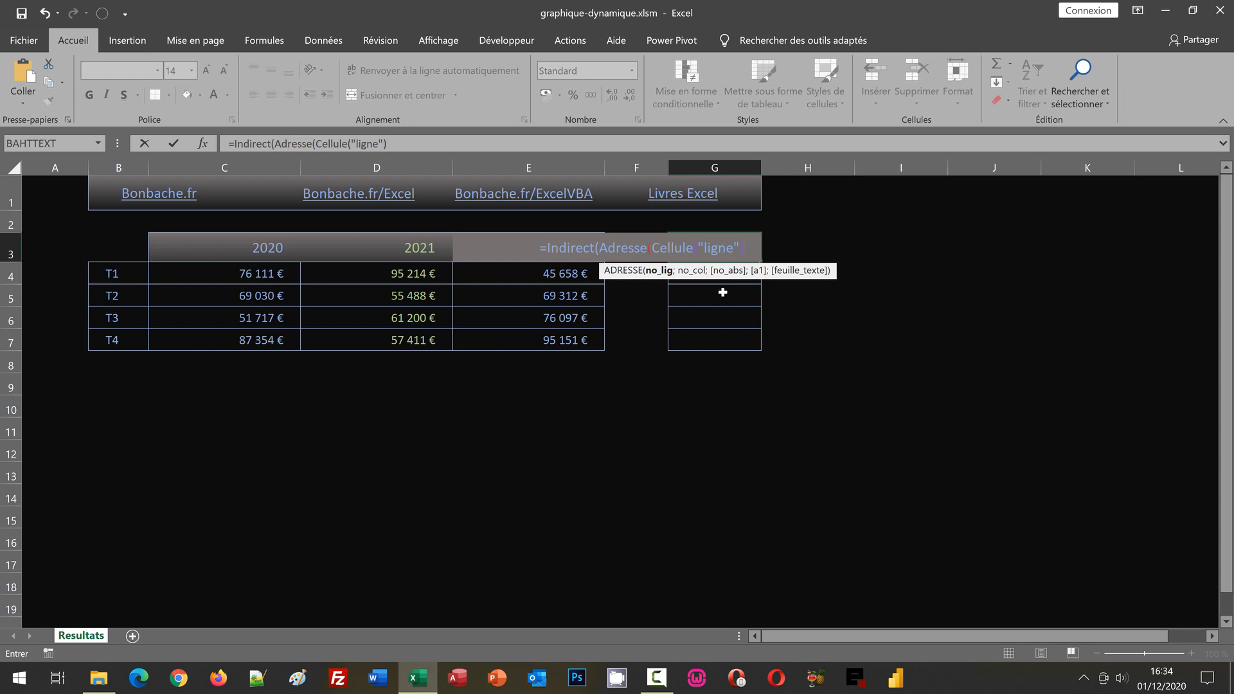
pyautogui.write(';')
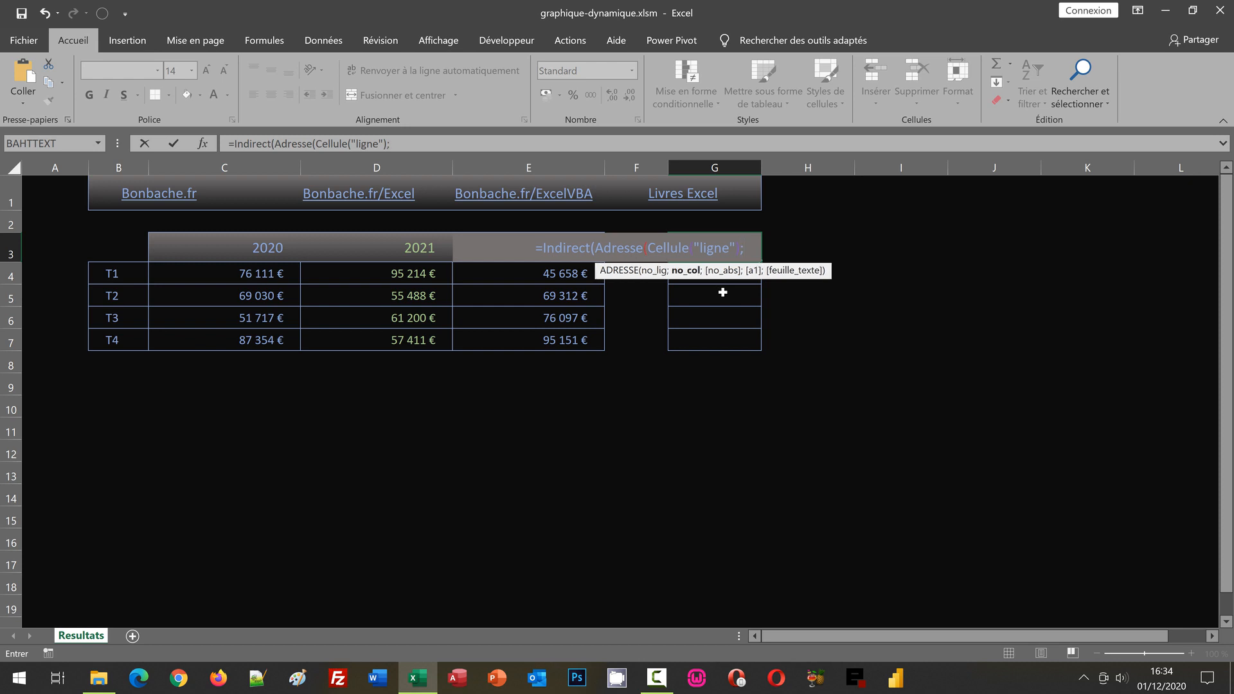
# Add Cellule("colonne") as the column argument, close all parentheses and validate the formula, dismissing the circular reference warning
pyautogui.write('Cellule')
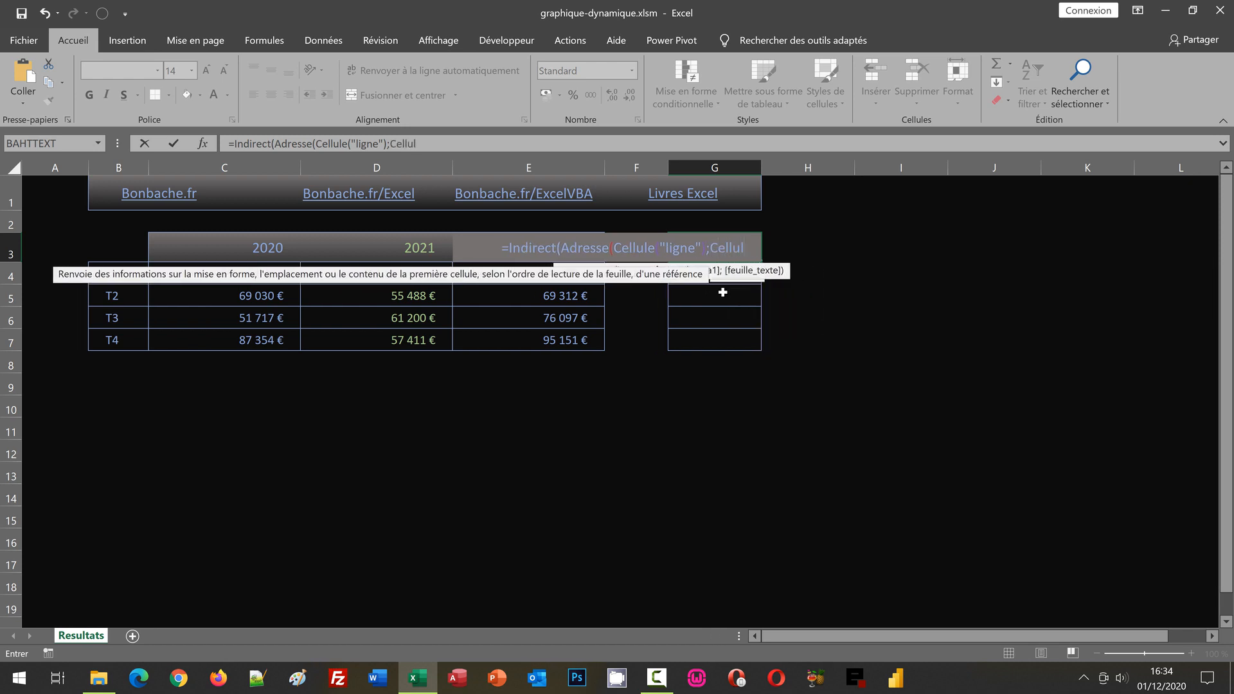
pyautogui.write('(')
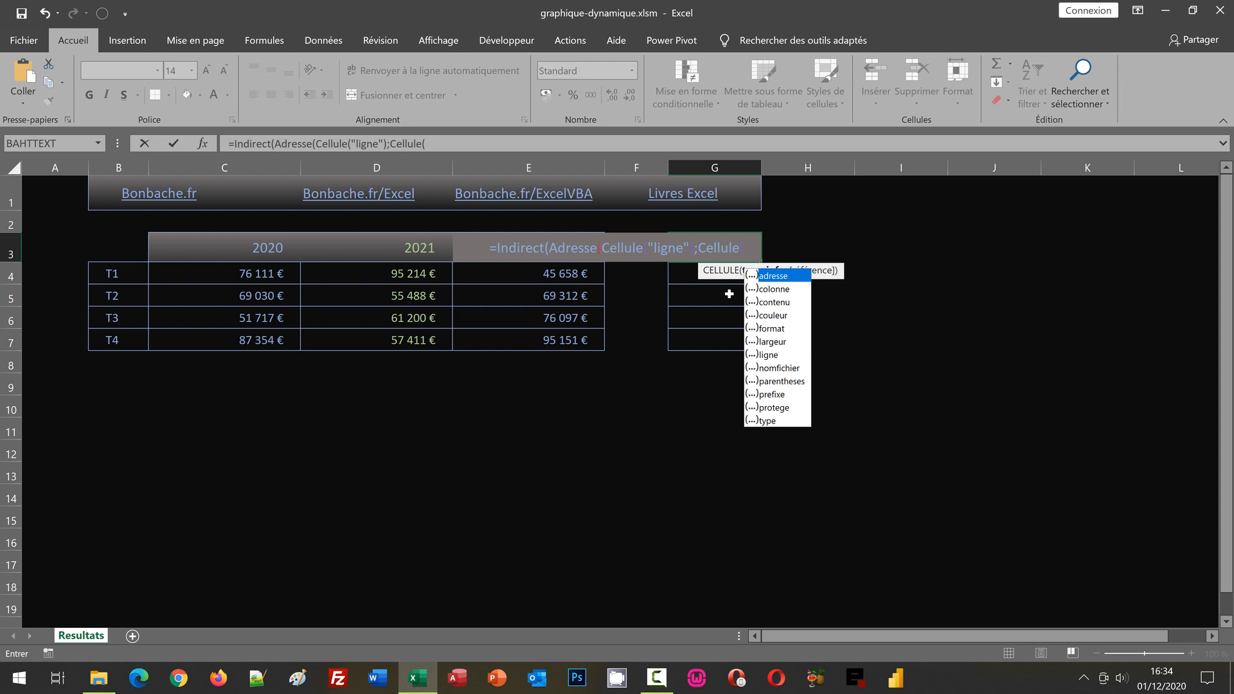
pyautogui.click(781, 289)
pyautogui.doubleClick(781, 289)
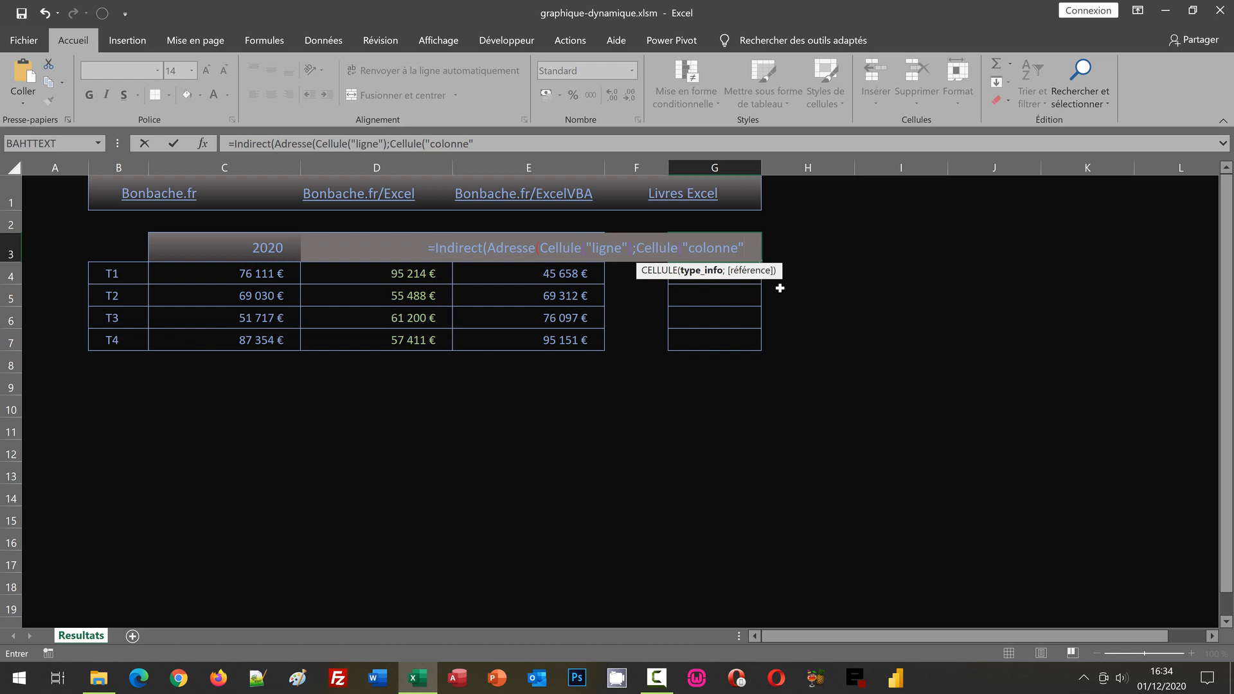
pyautogui.write(')')
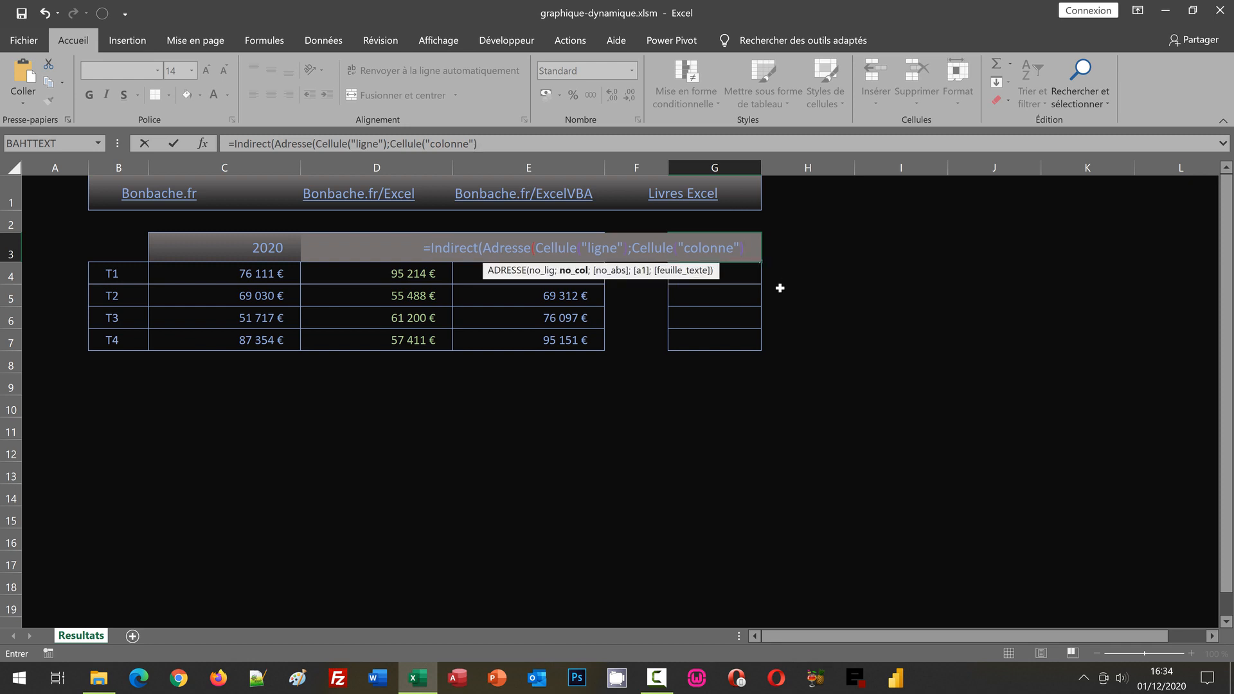
pyautogui.write(')')
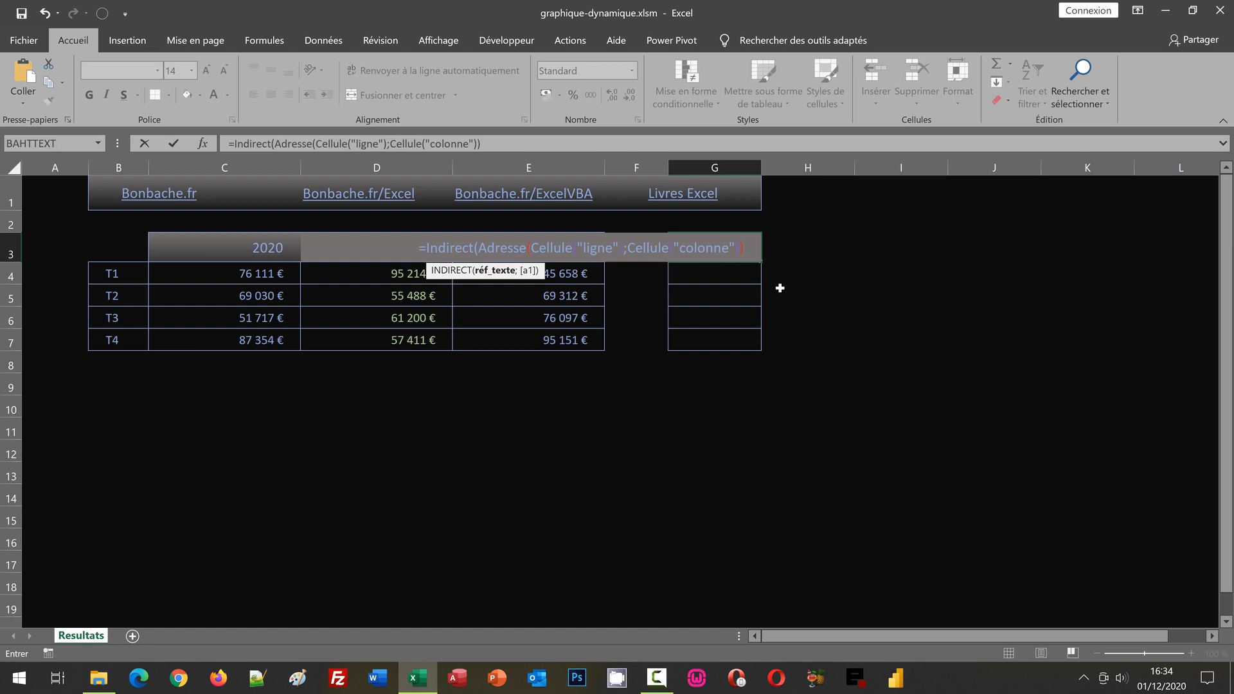
pyautogui.write(')')
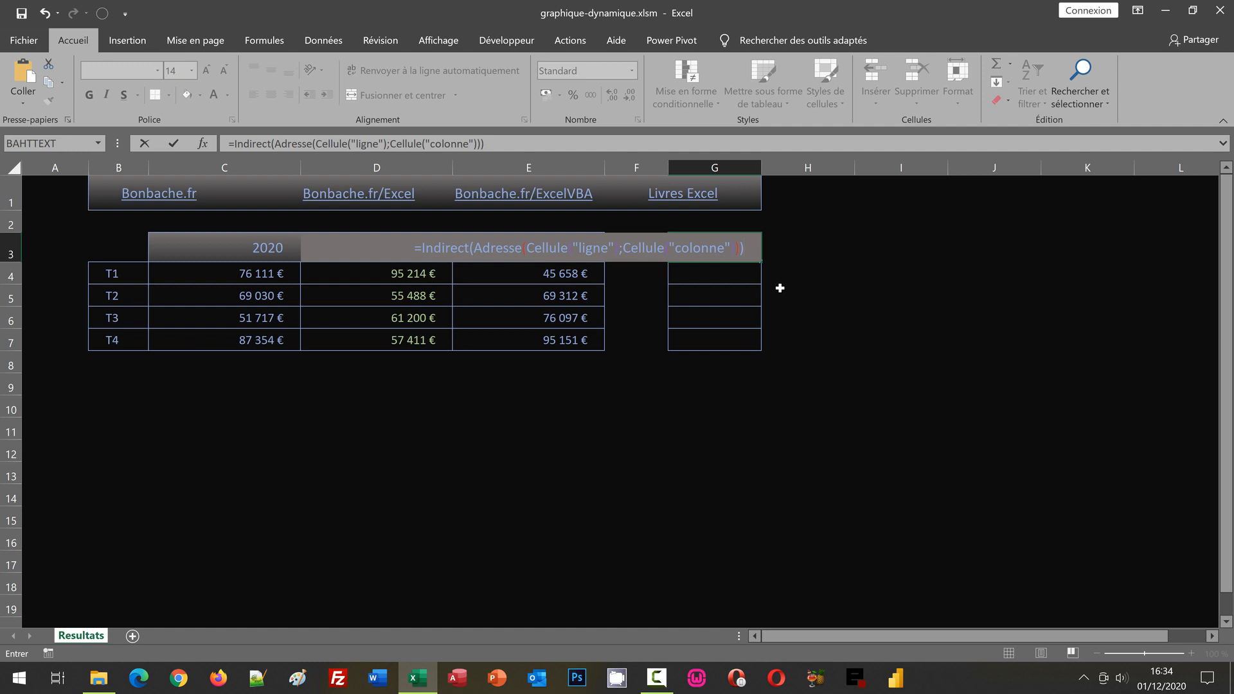
pyautogui.press('Return')
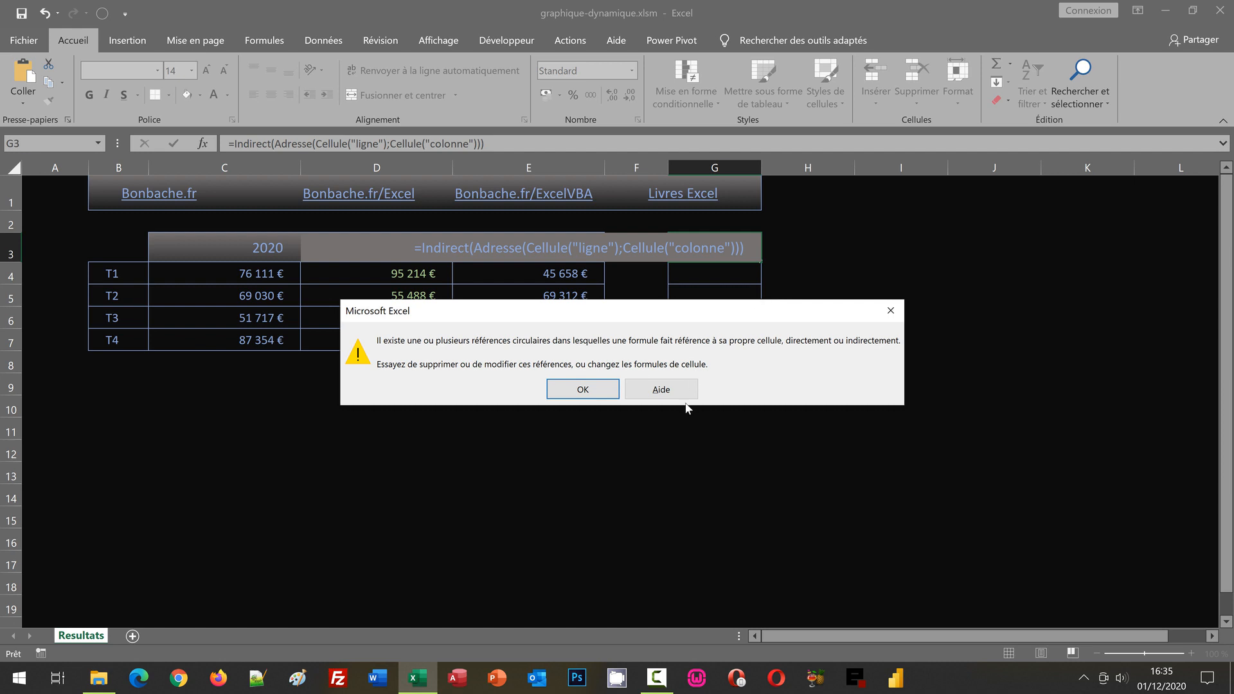
pyautogui.click(576, 393)
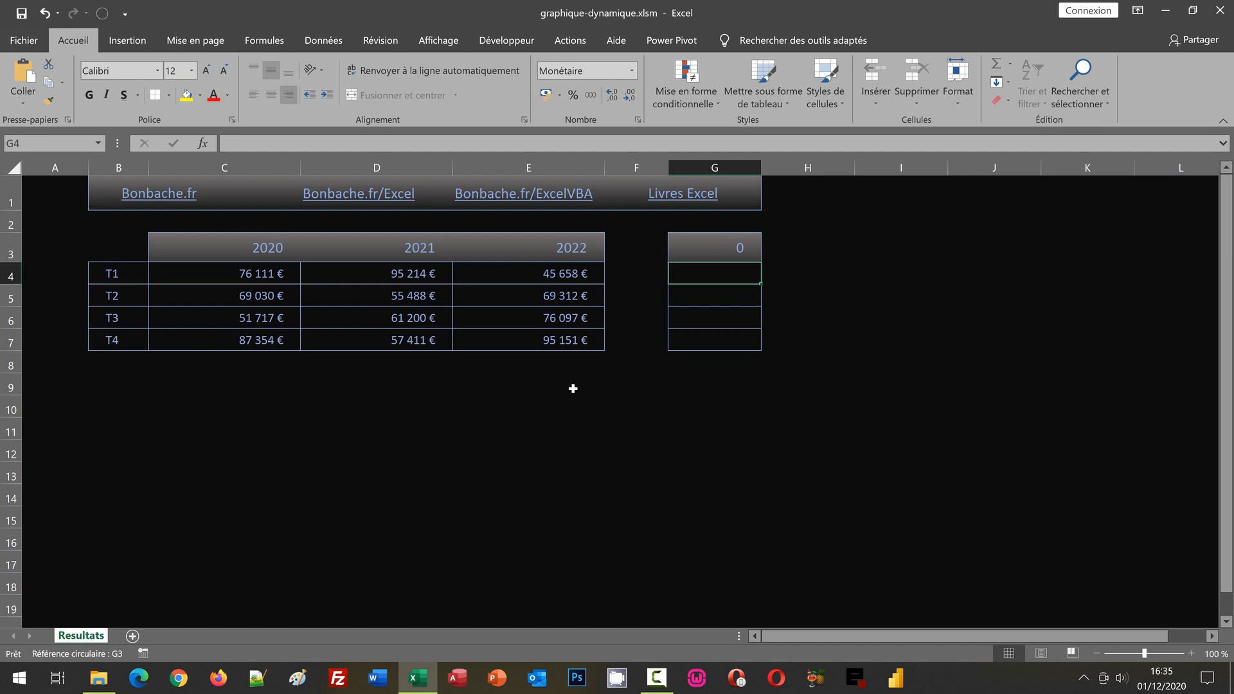
# Test the year extraction in G3 by selecting the 2021, 2022 and 2020 headers, inspect its formula, and reselect 2021
pyautogui.click(422, 250)
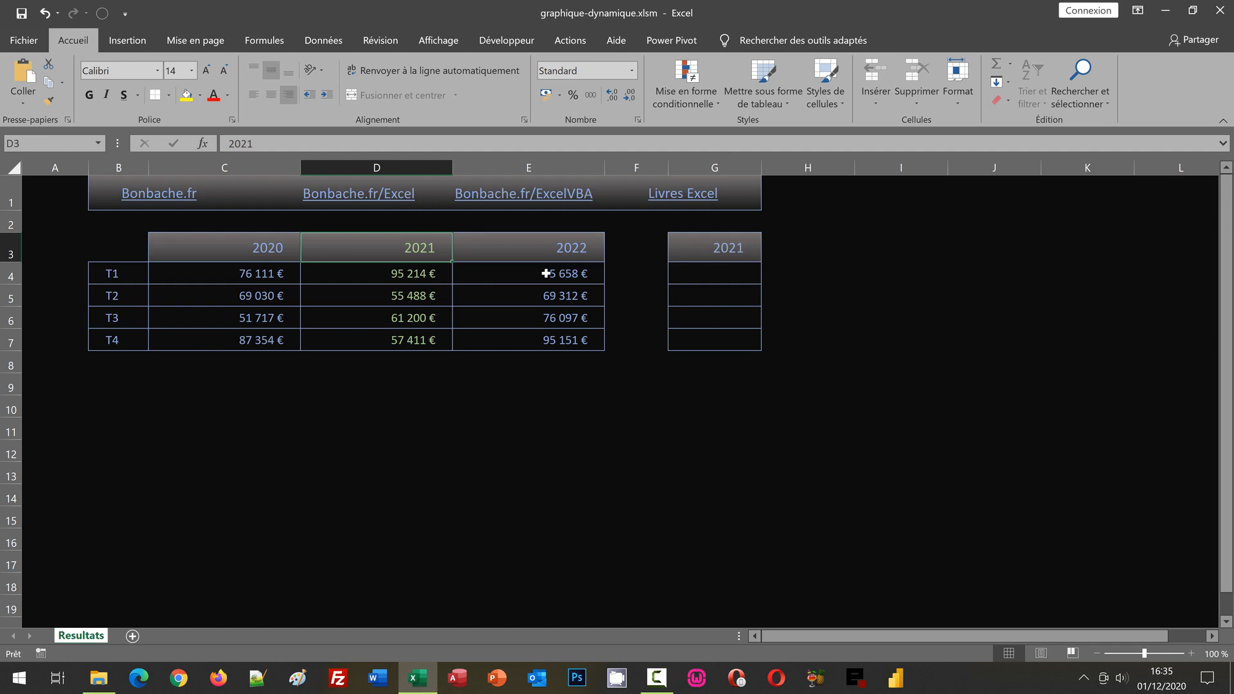
pyautogui.click(515, 256)
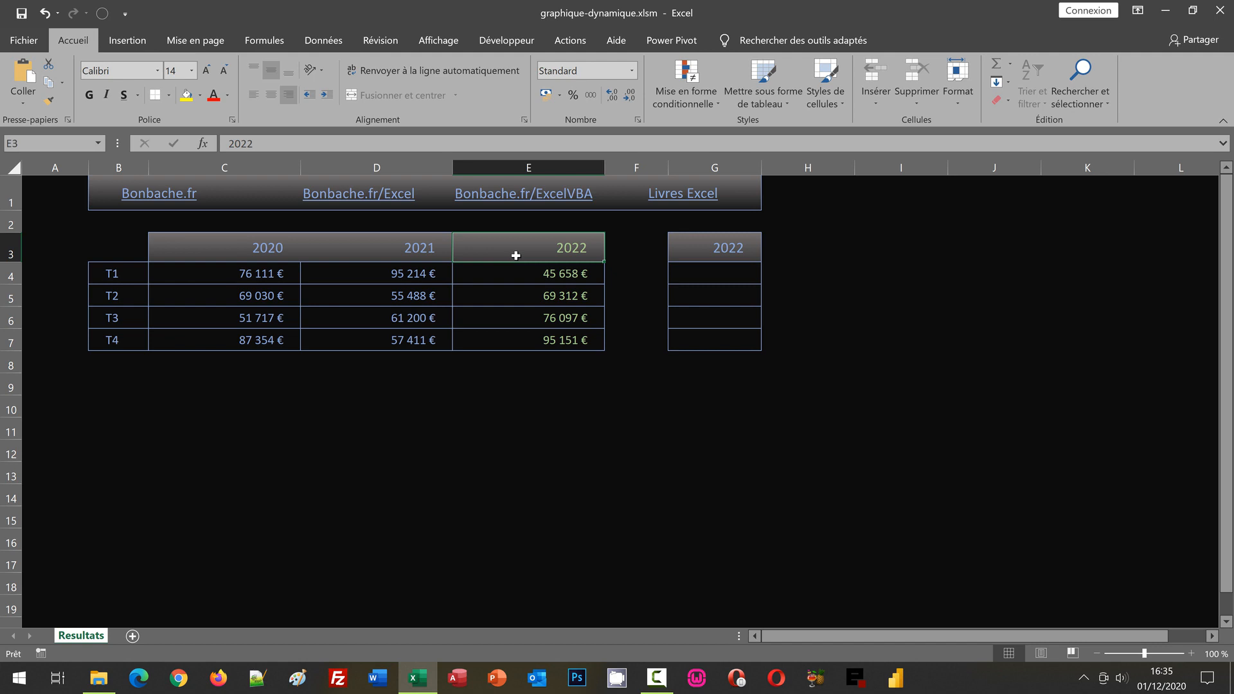
pyautogui.click(273, 247)
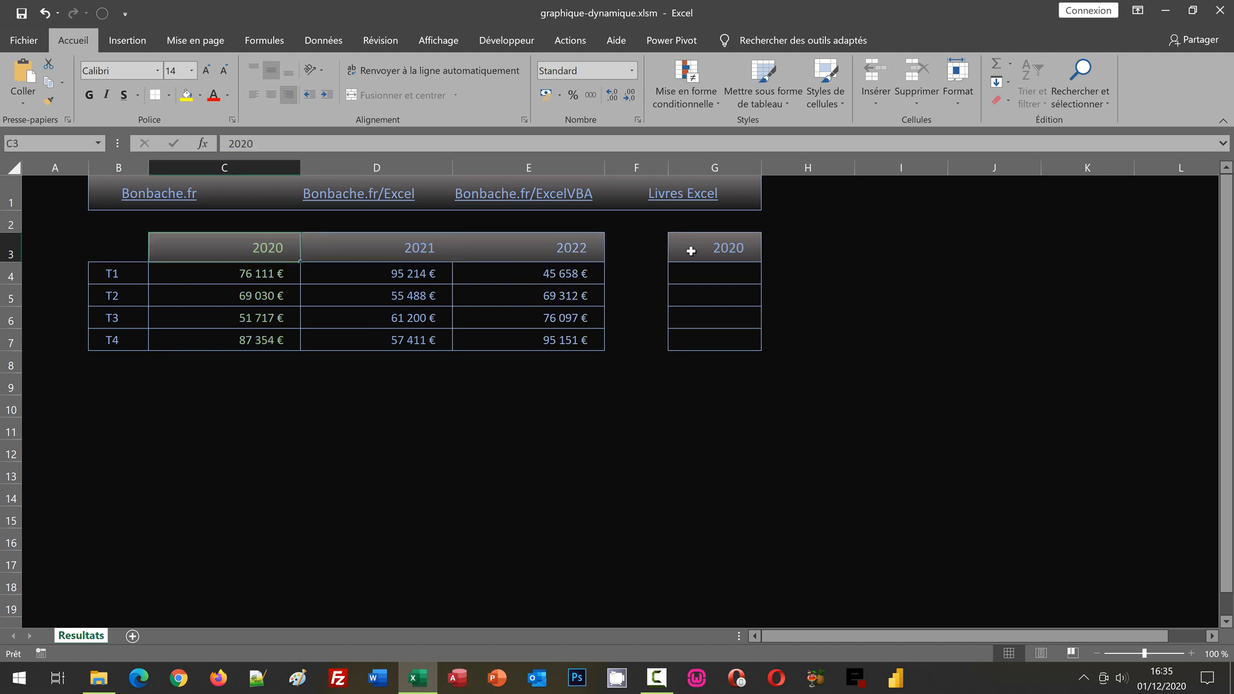
pyautogui.click(693, 250)
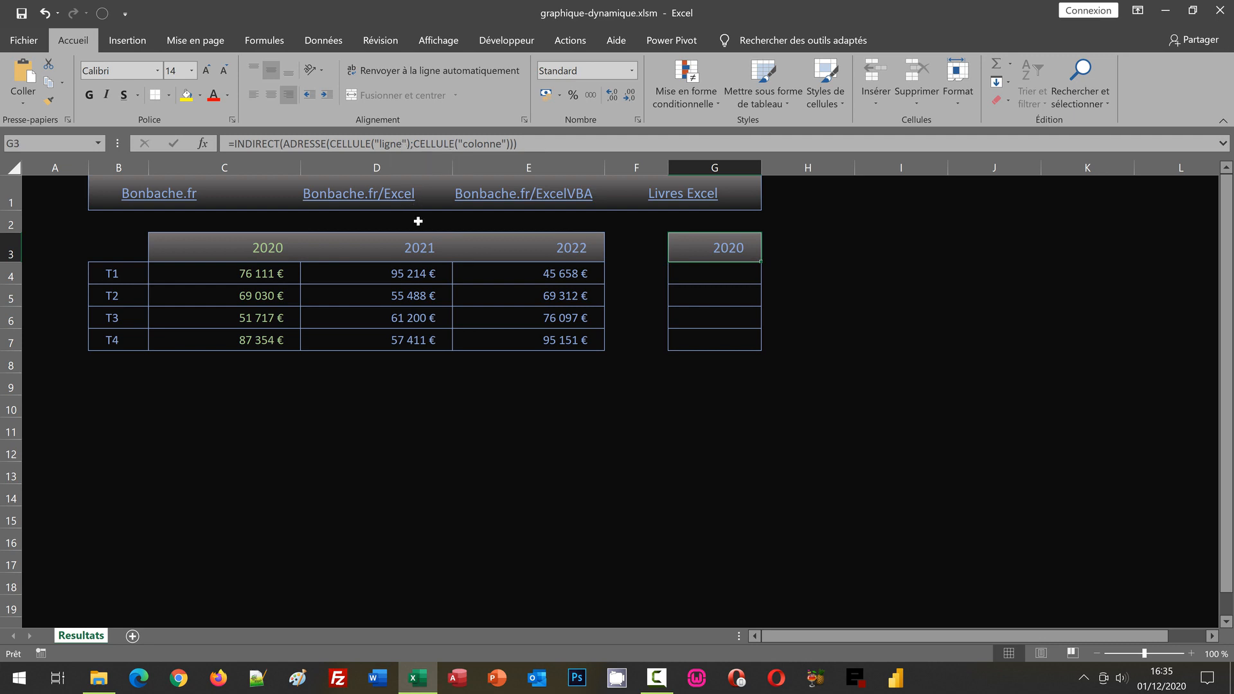
pyautogui.click(414, 248)
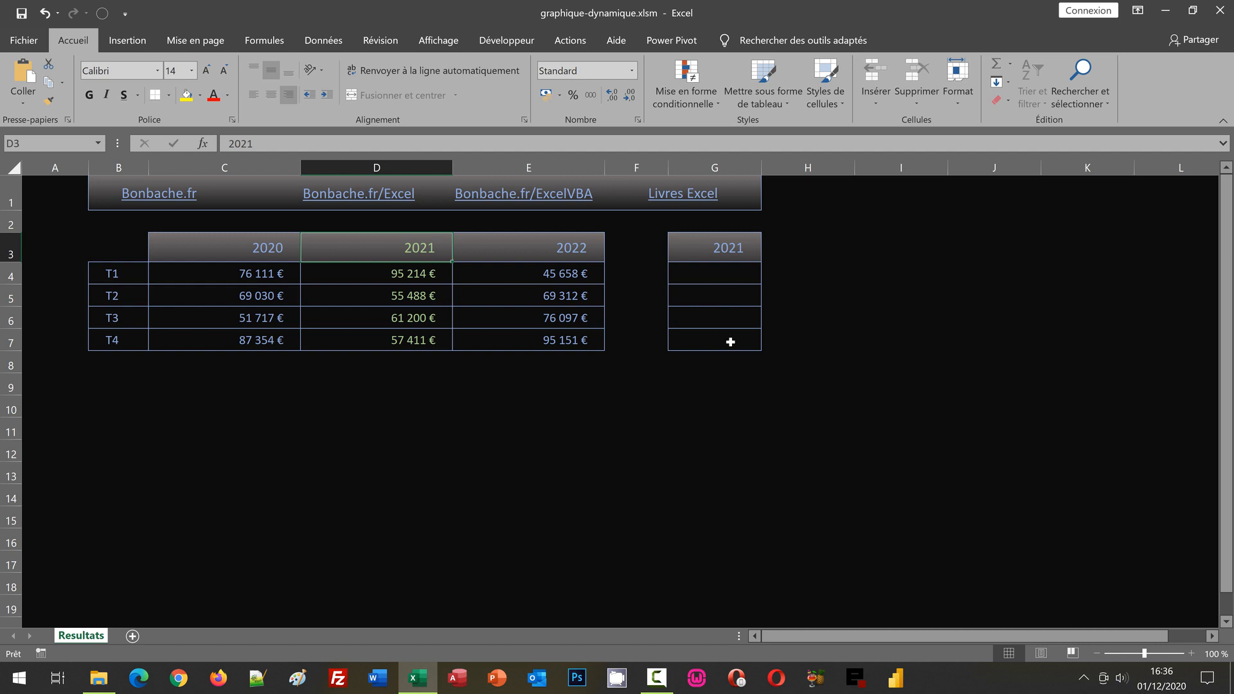
# Begin a formula in cell G4 with the SiErreur function and nest an Index function inside it
pyautogui.click(707, 275)
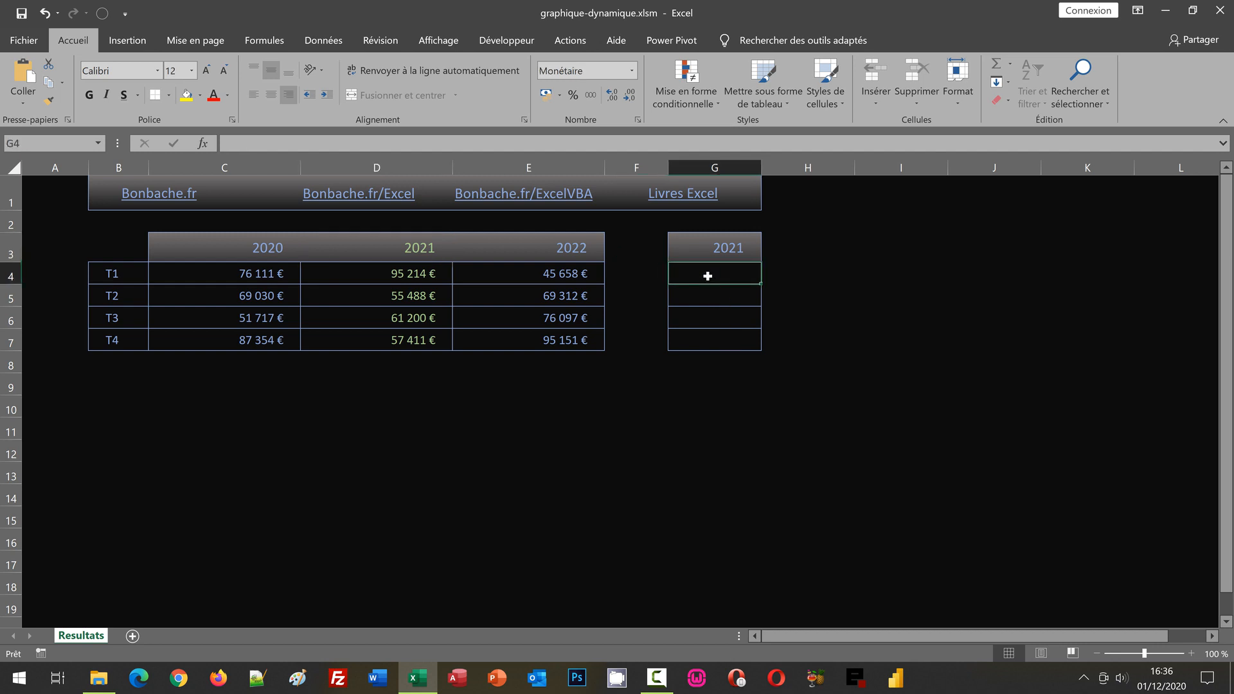
pyautogui.write('=')
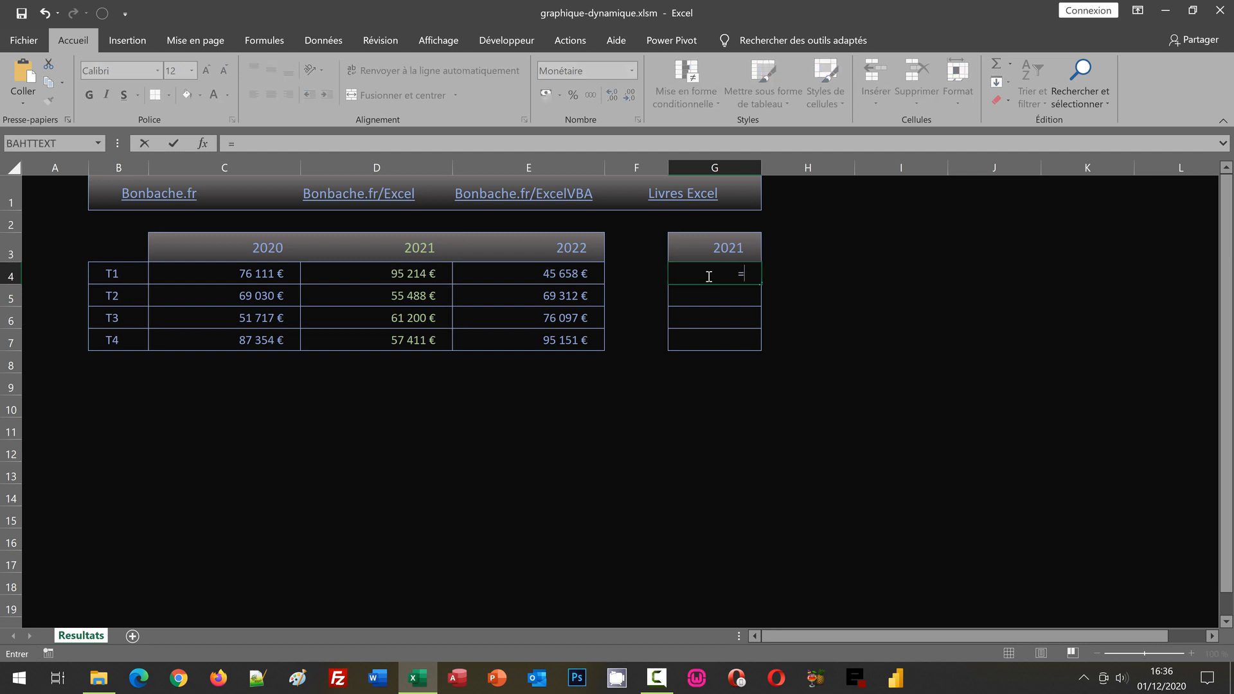
pyautogui.write('SiErre')
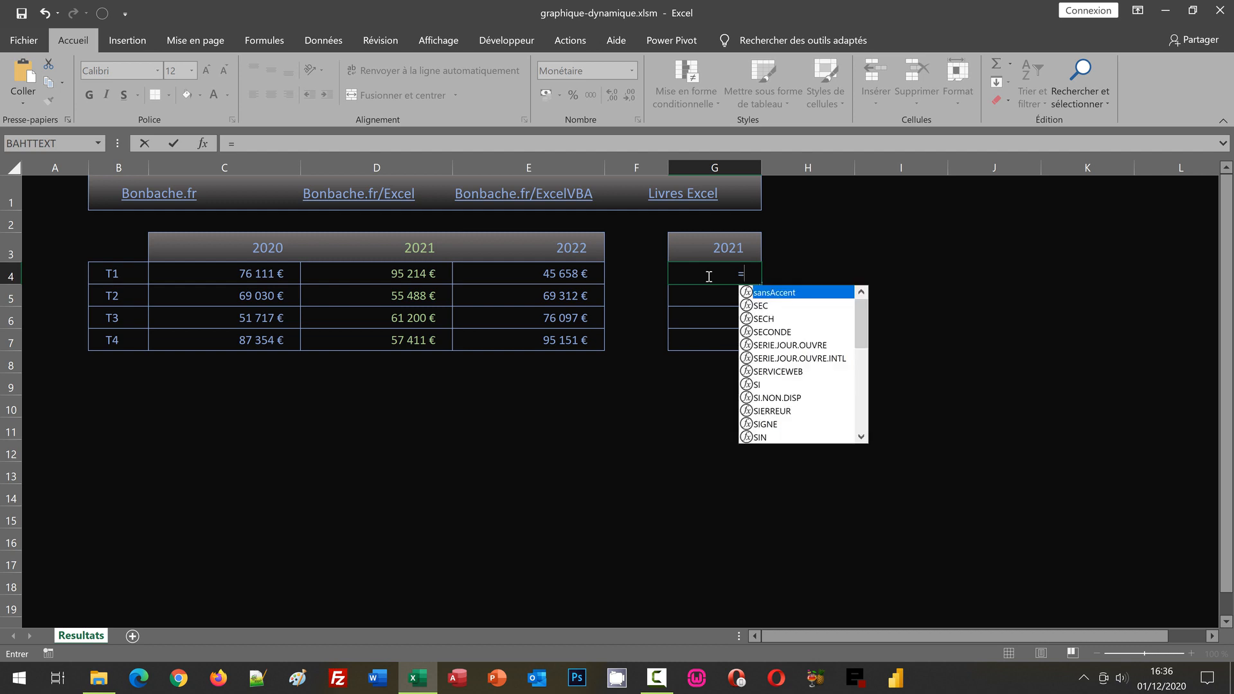
pyautogui.write('ur(')
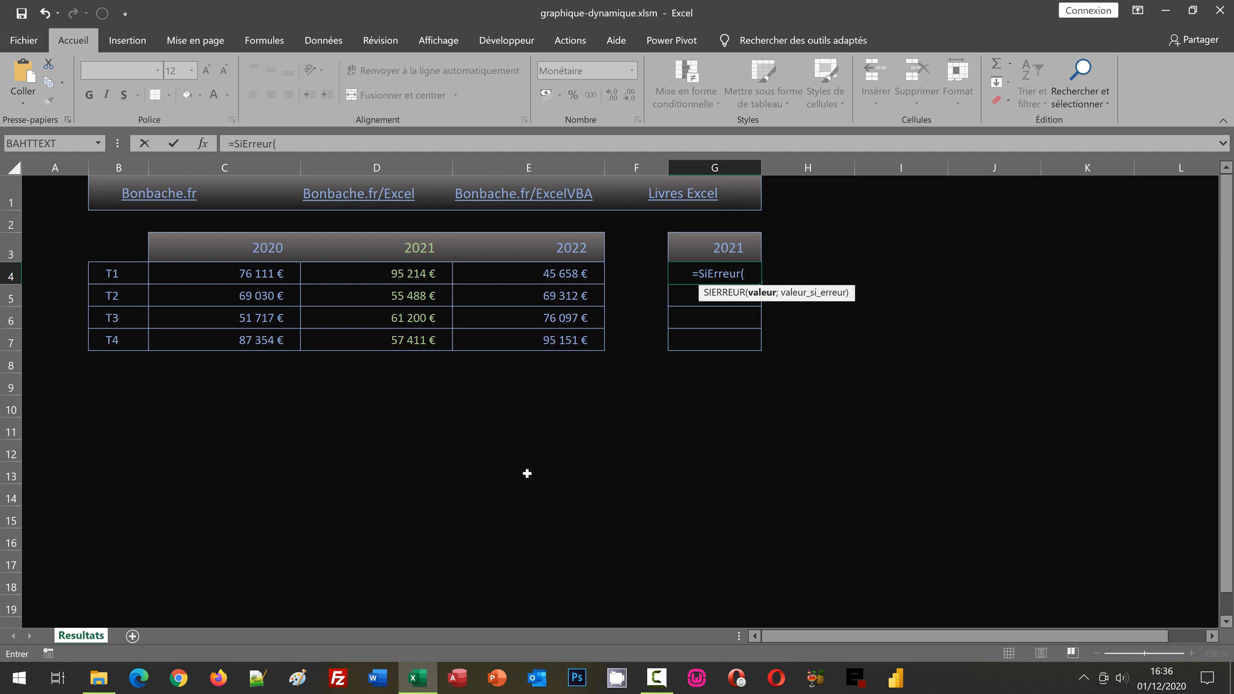
pyautogui.write('Index')
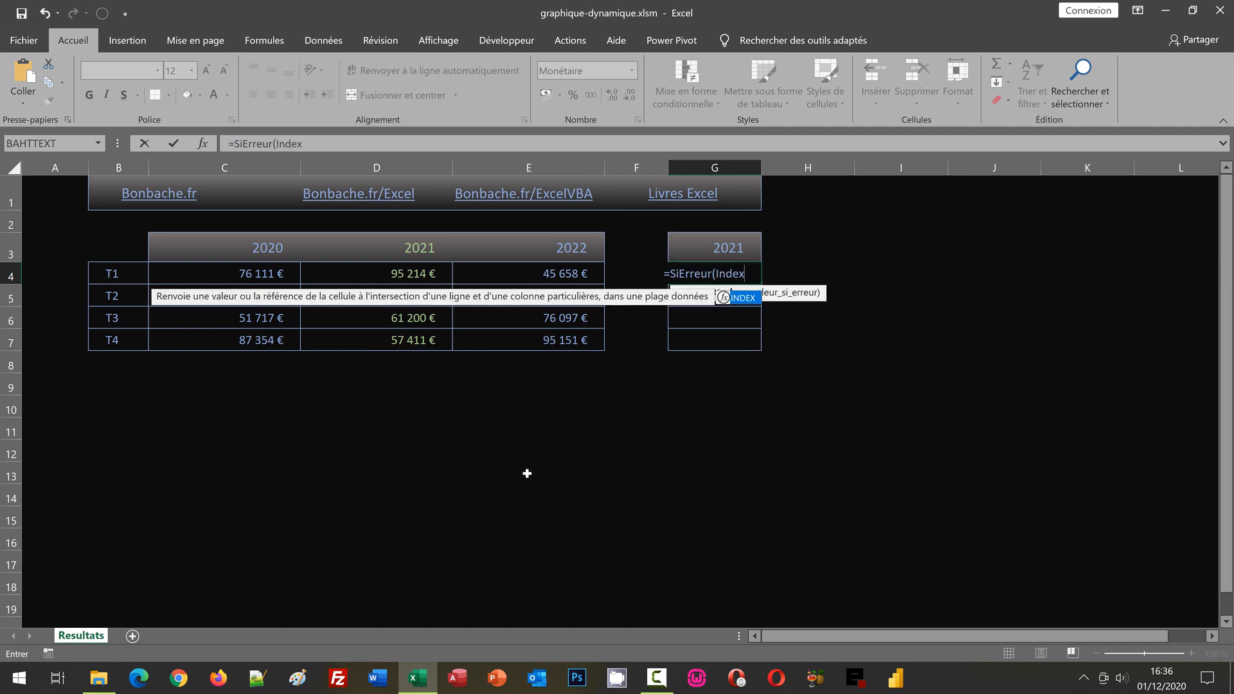
pyautogui.write('(')
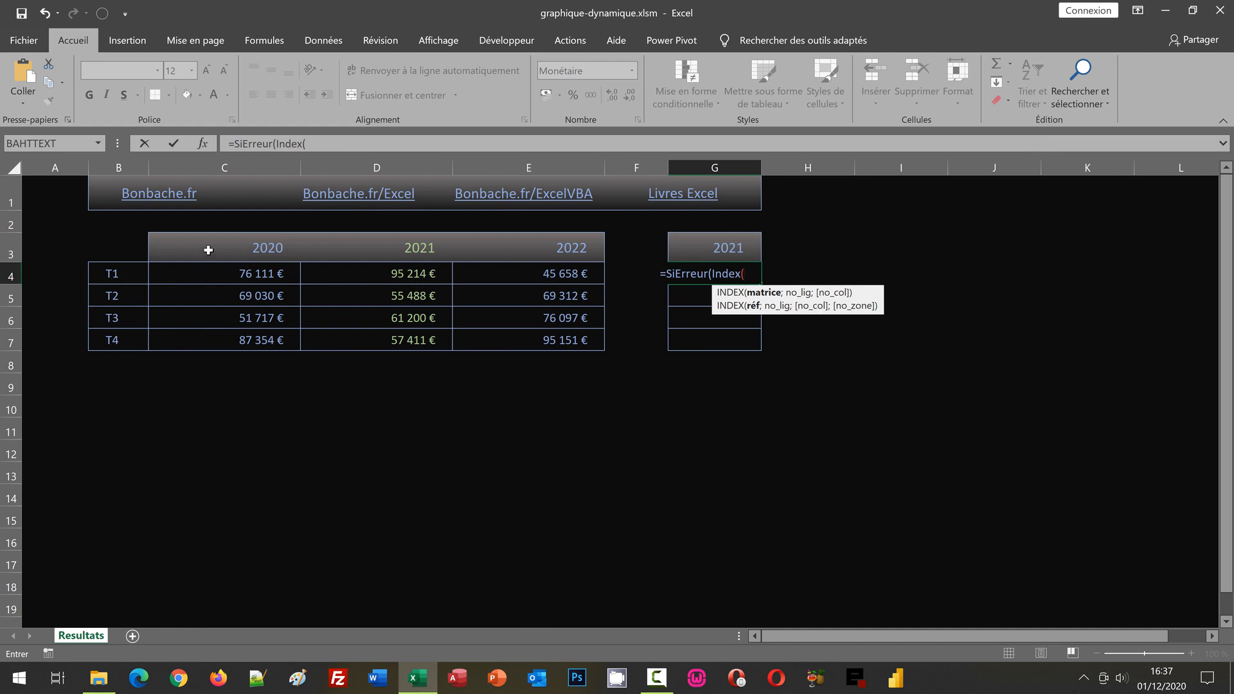
# Supply the table range C3:E7 as an absolute reference for Index's matrix argument in the G4 formula, followed by a semicolon
pyautogui.moveTo(208, 250); pyautogui.dragTo(561, 329)
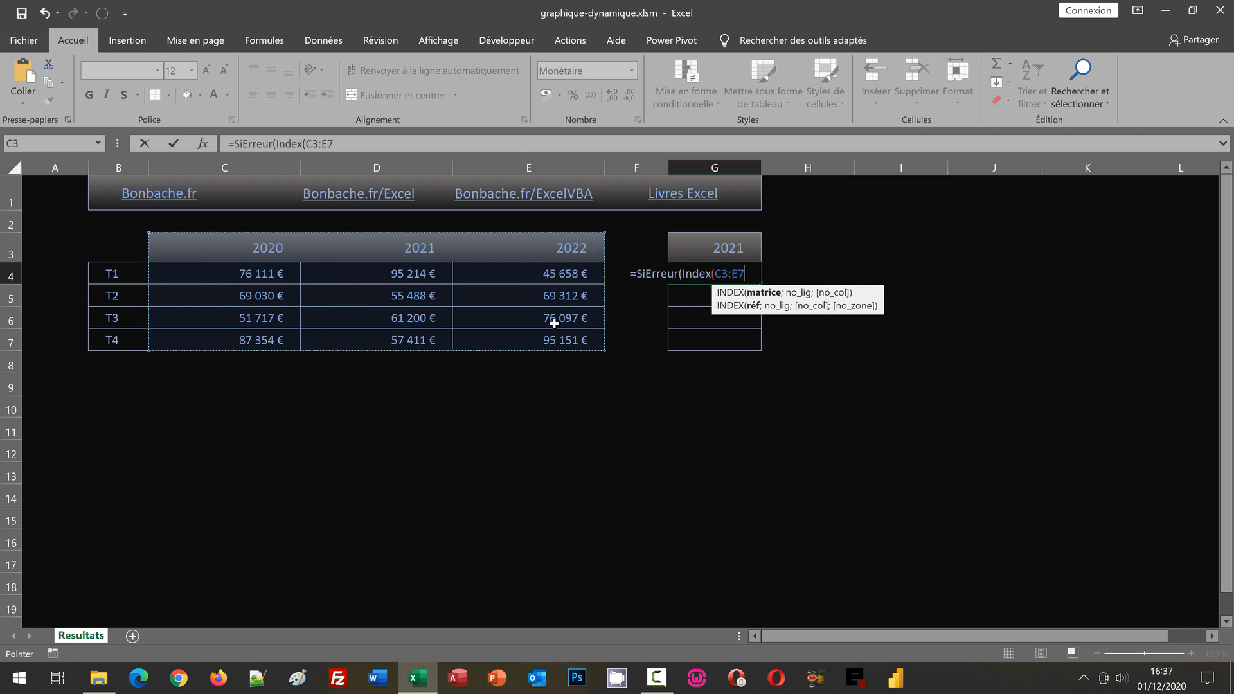
pyautogui.press('F4')
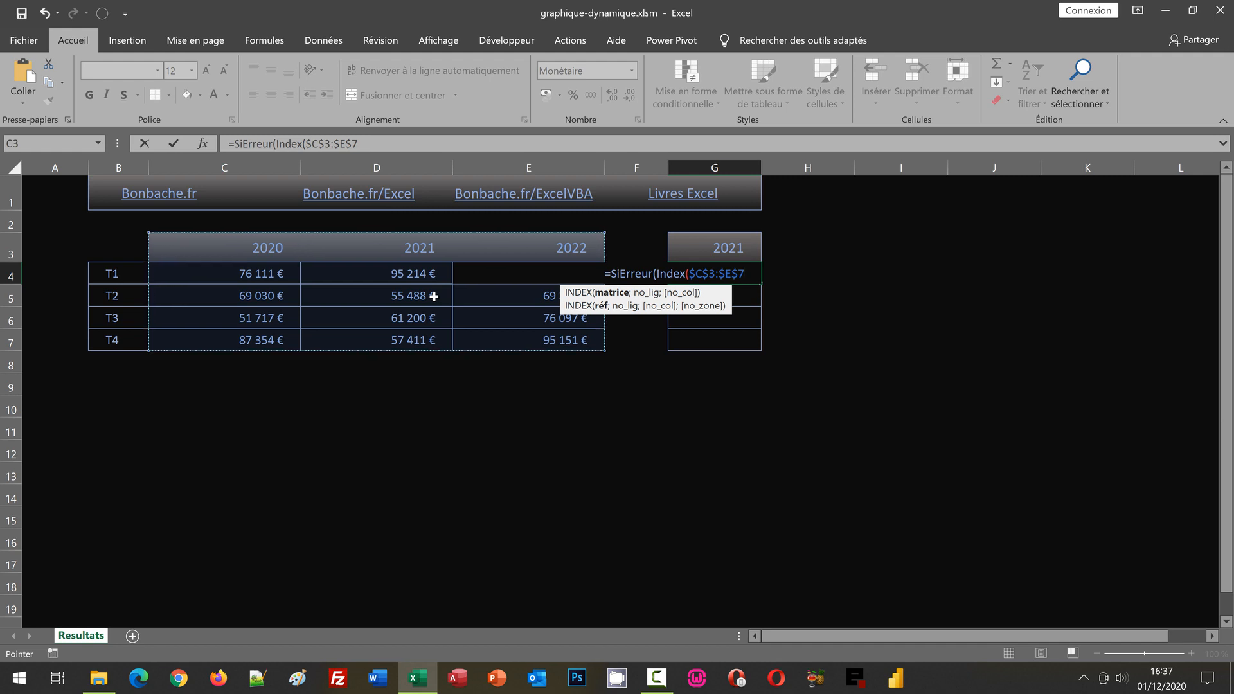
pyautogui.write(';')
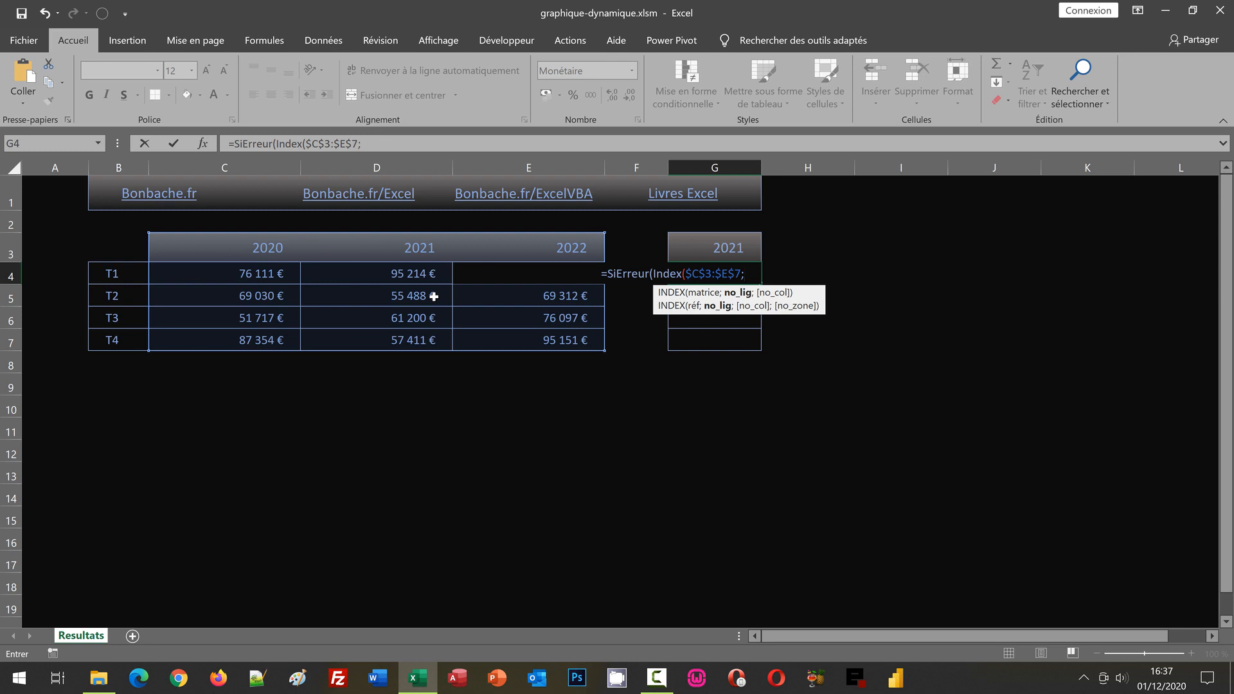
# Add Ligne(A2) with a relative reference as the row argument of Index, followed by a semicolon
pyautogui.write('Ligne')
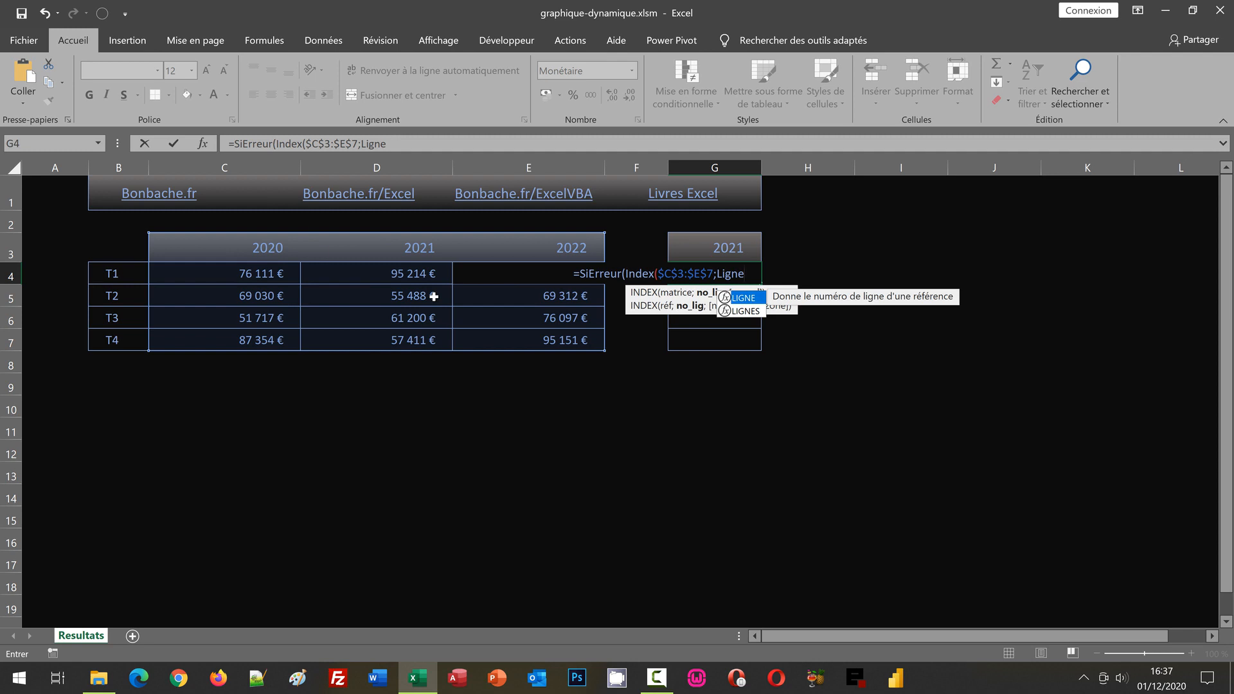
pyautogui.write('(')
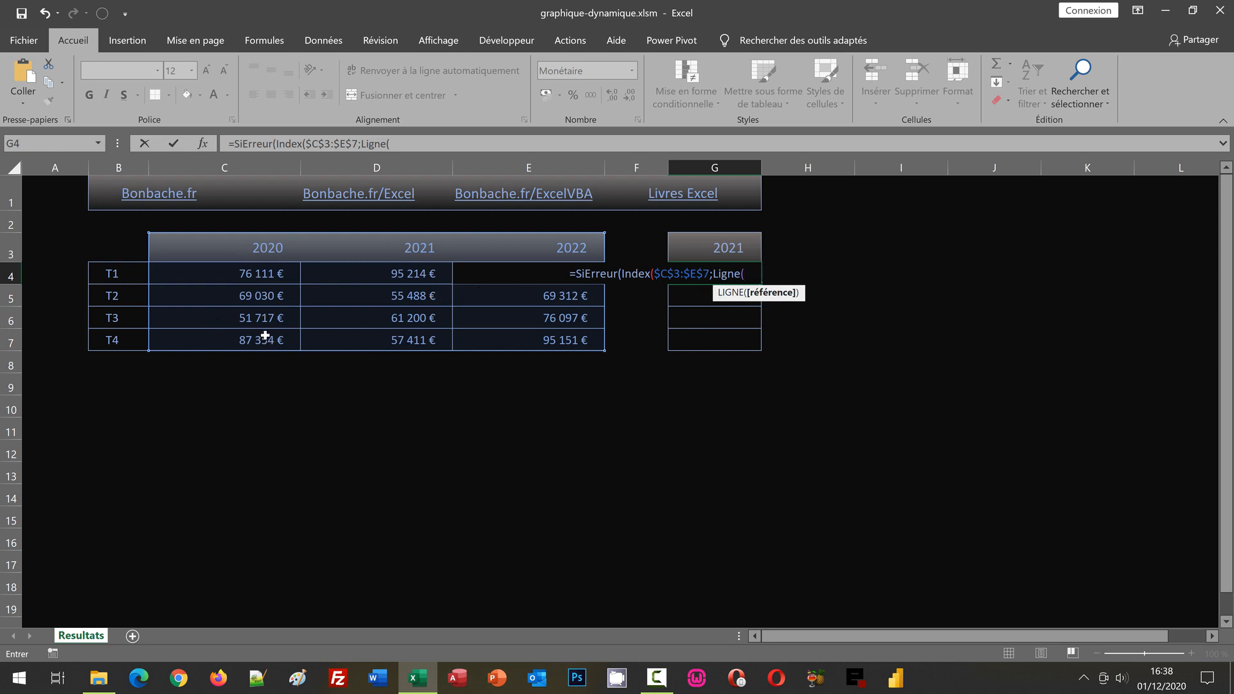
pyautogui.click(54, 222)
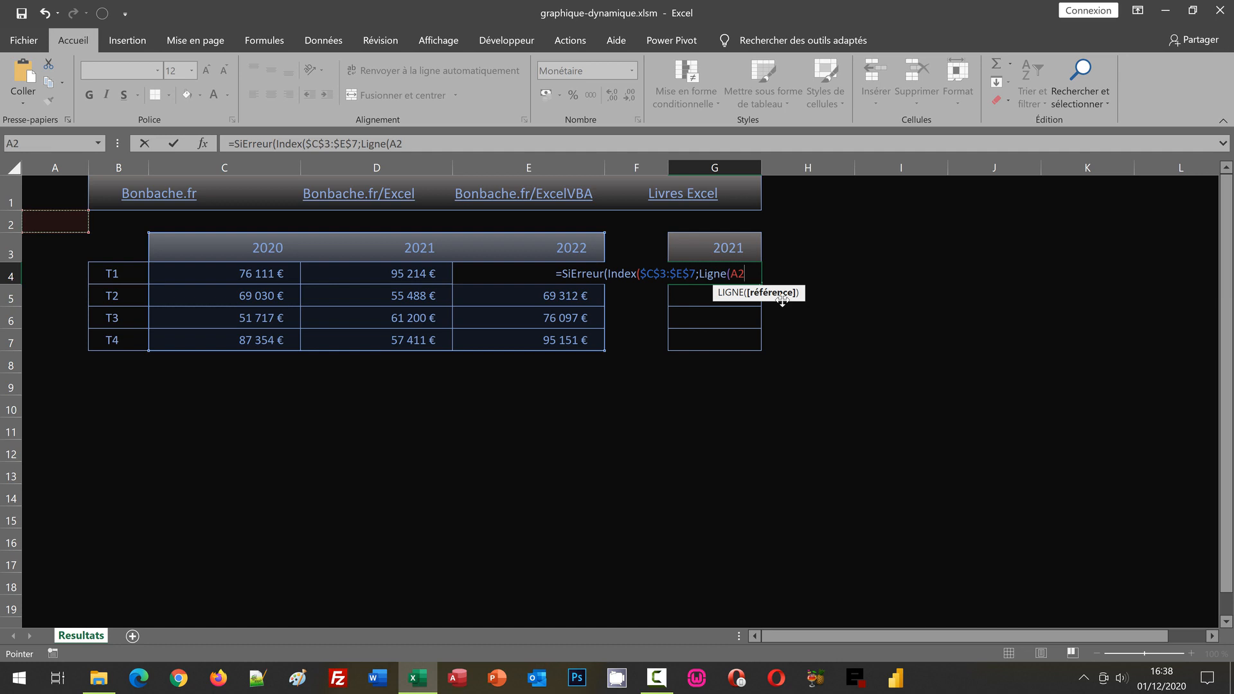
pyautogui.write(')')
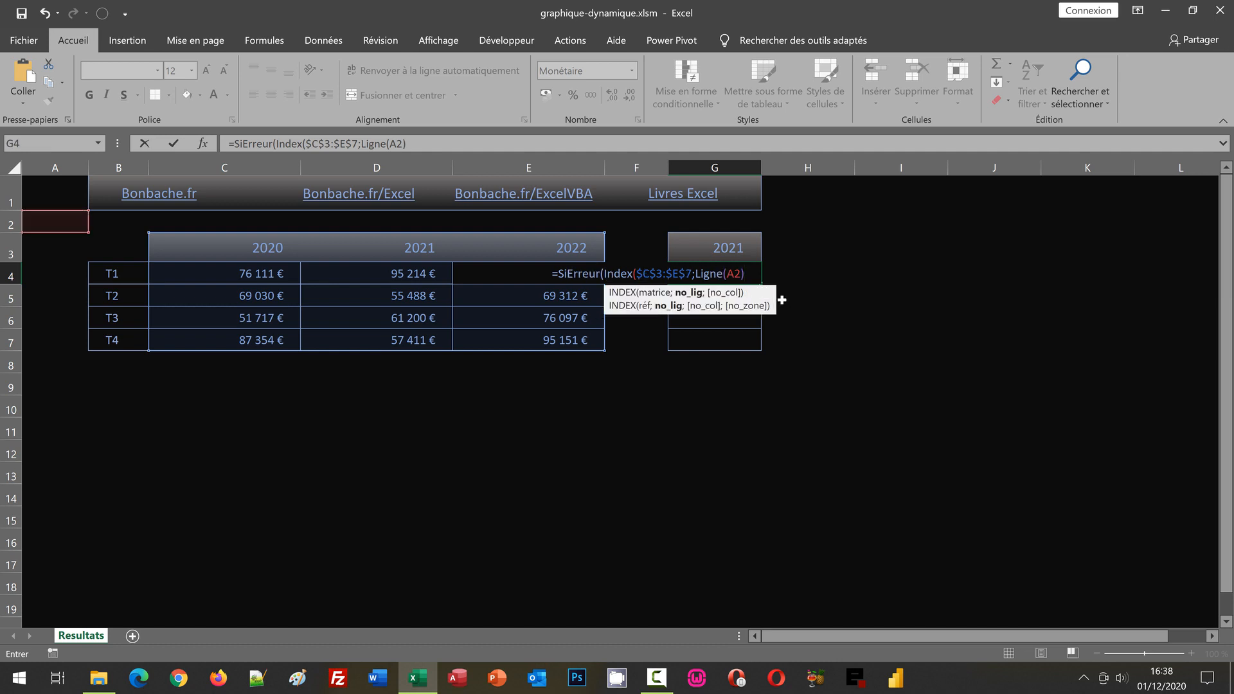
pyautogui.write(';')
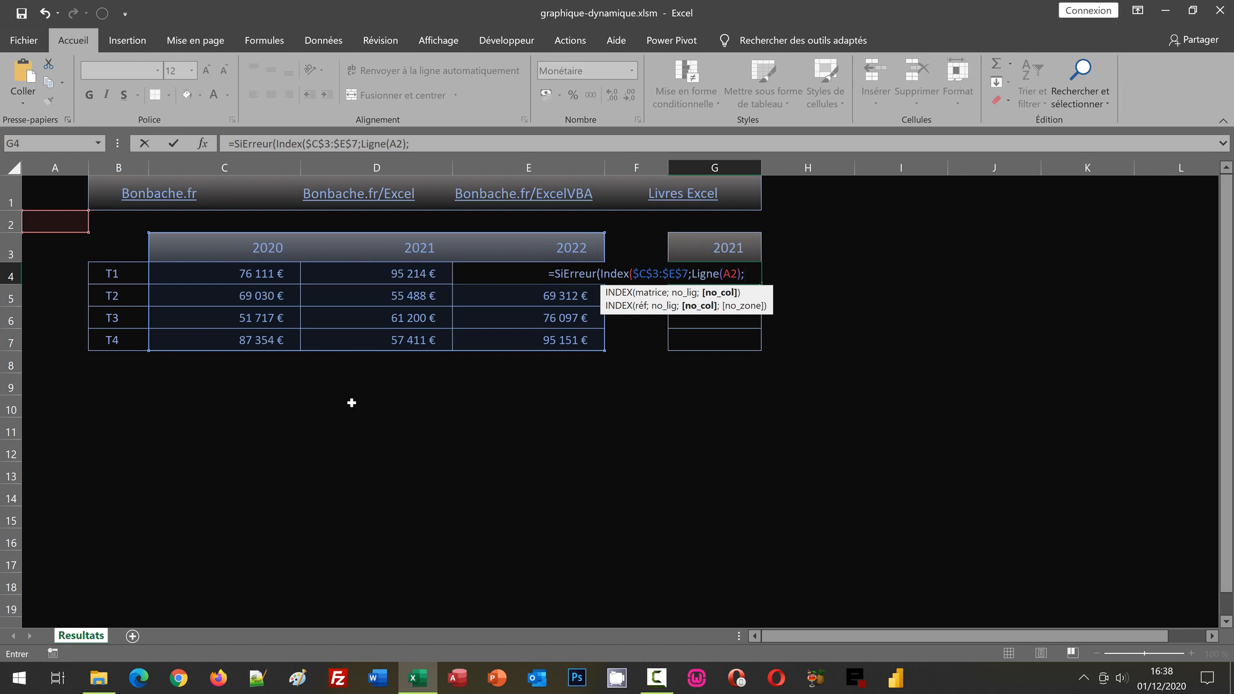
# Add Equiv($G$3;$C$3:$E$3;0) as Index's column argument, searching the year headers for an exact match of the extracted year
pyautogui.write('Equiv(')
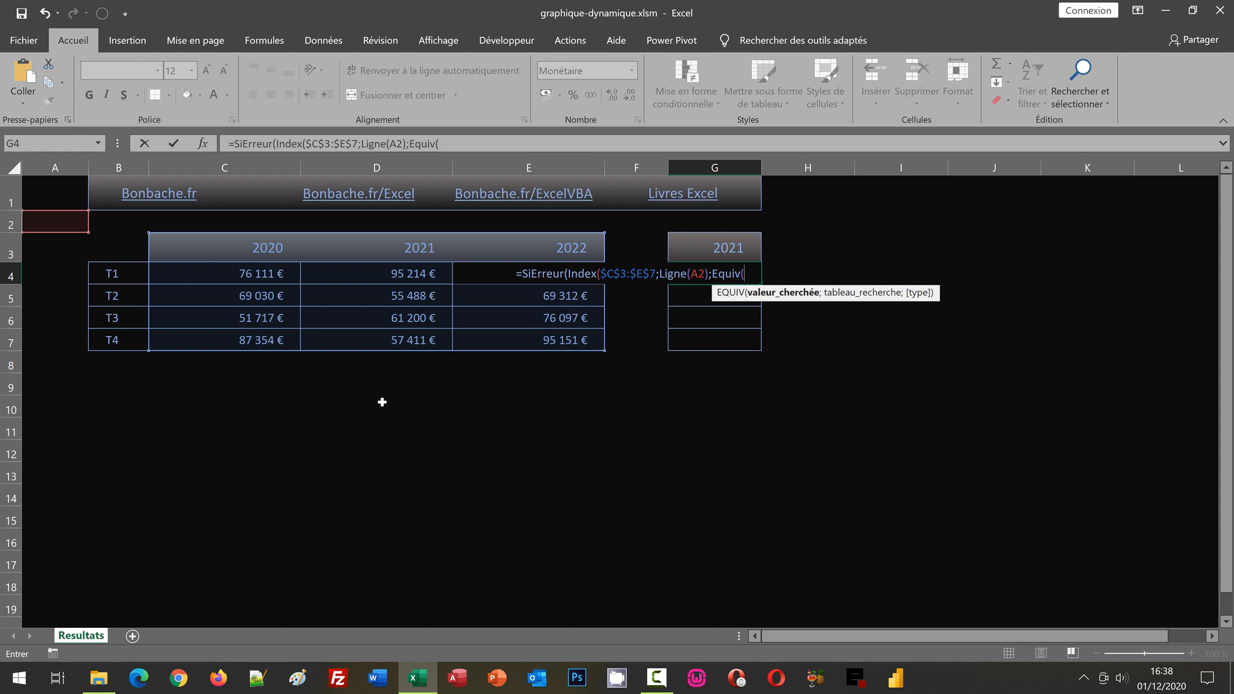
pyautogui.click(727, 247)
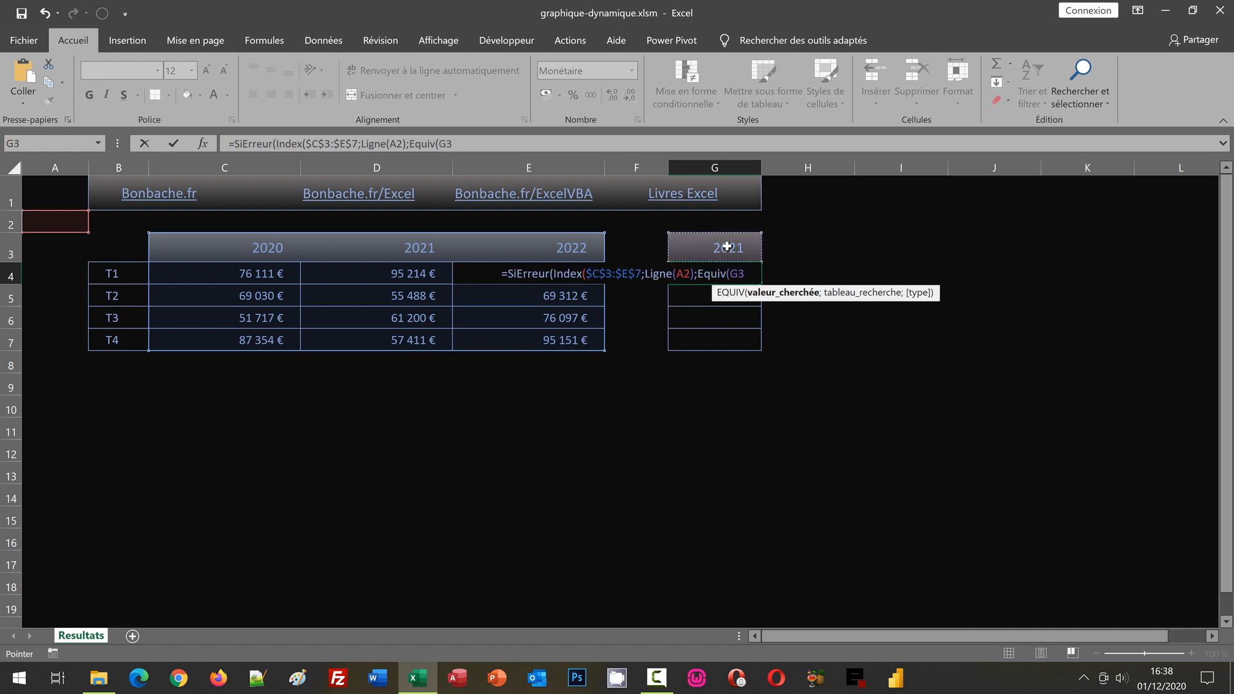
pyautogui.press('F4')
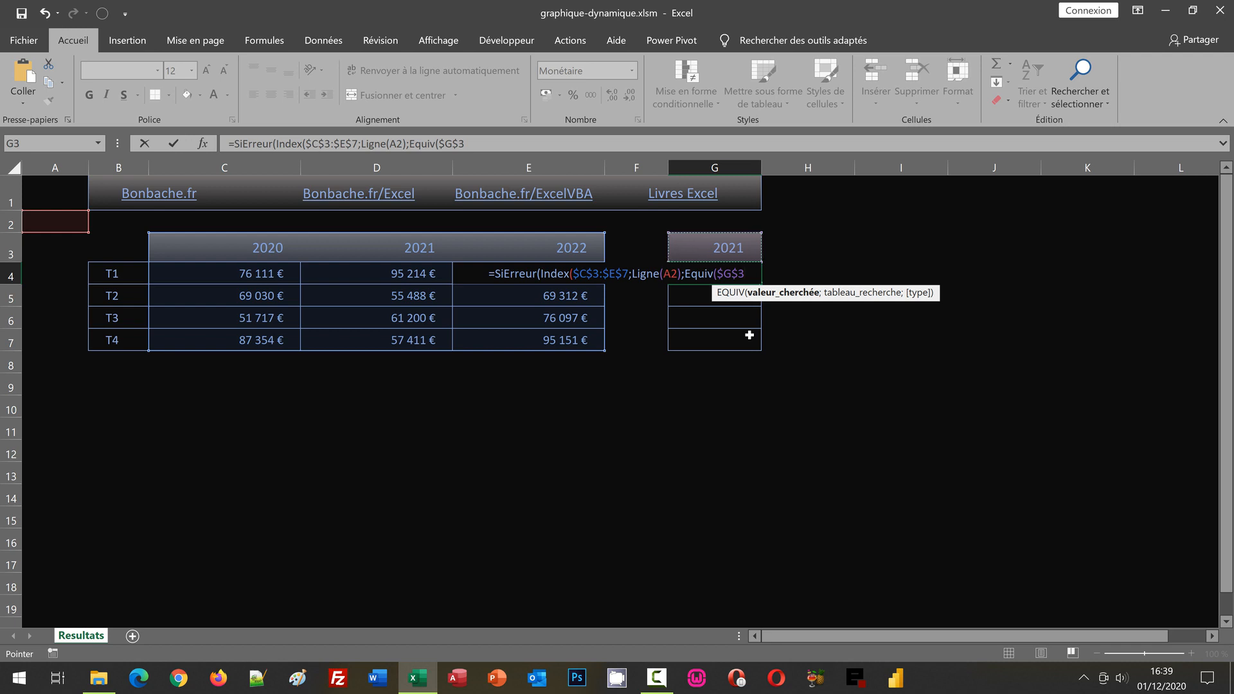
pyautogui.write(';')
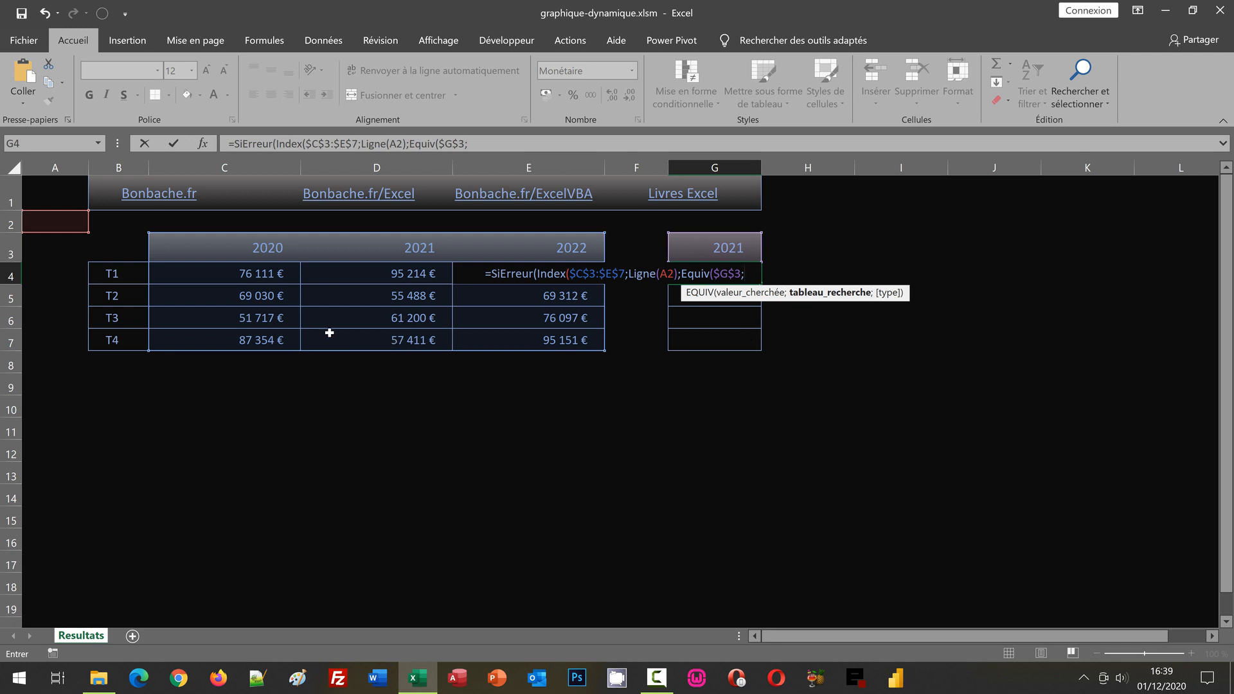
pyautogui.moveTo(234, 242); pyautogui.dragTo(566, 242)
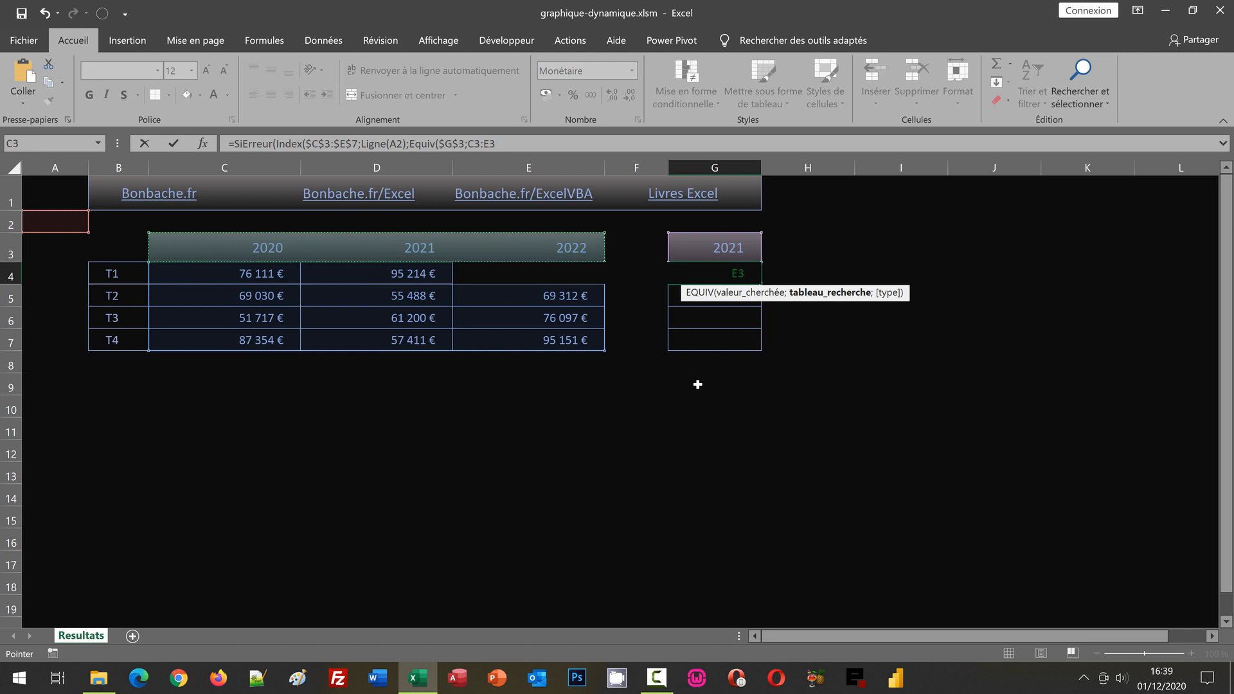
pyautogui.press('F4')
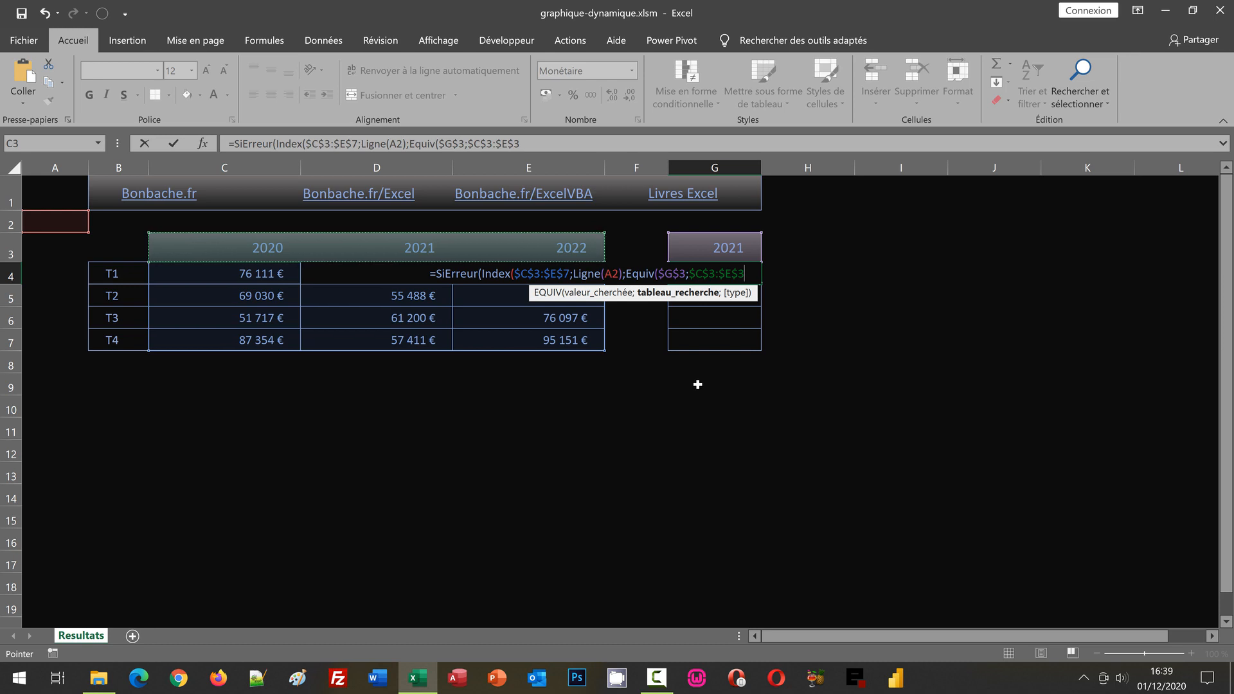
pyautogui.write(';')
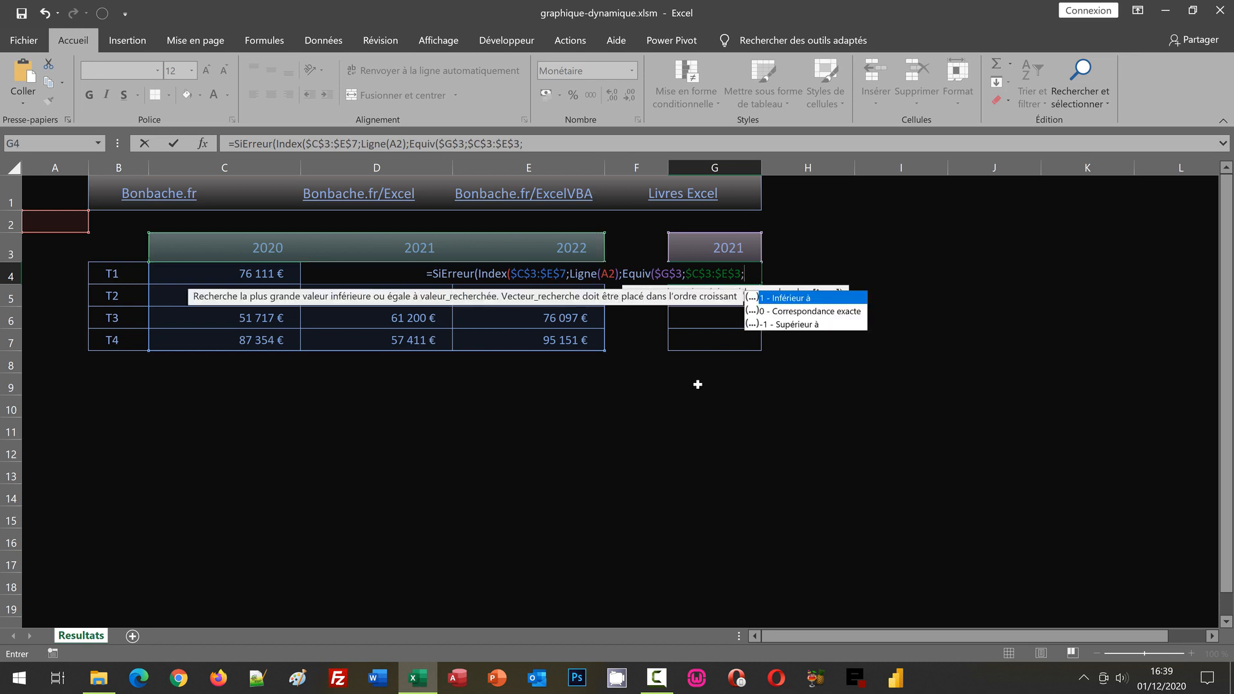
pyautogui.write('0')
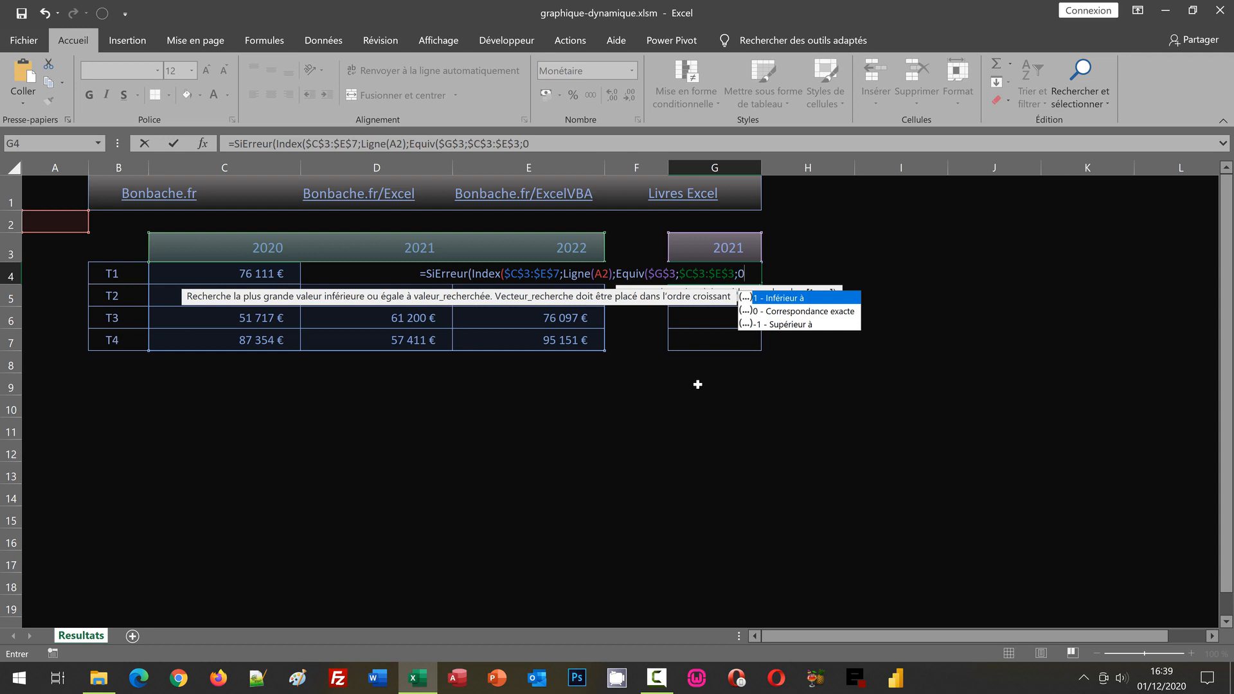
pyautogui.write(')')
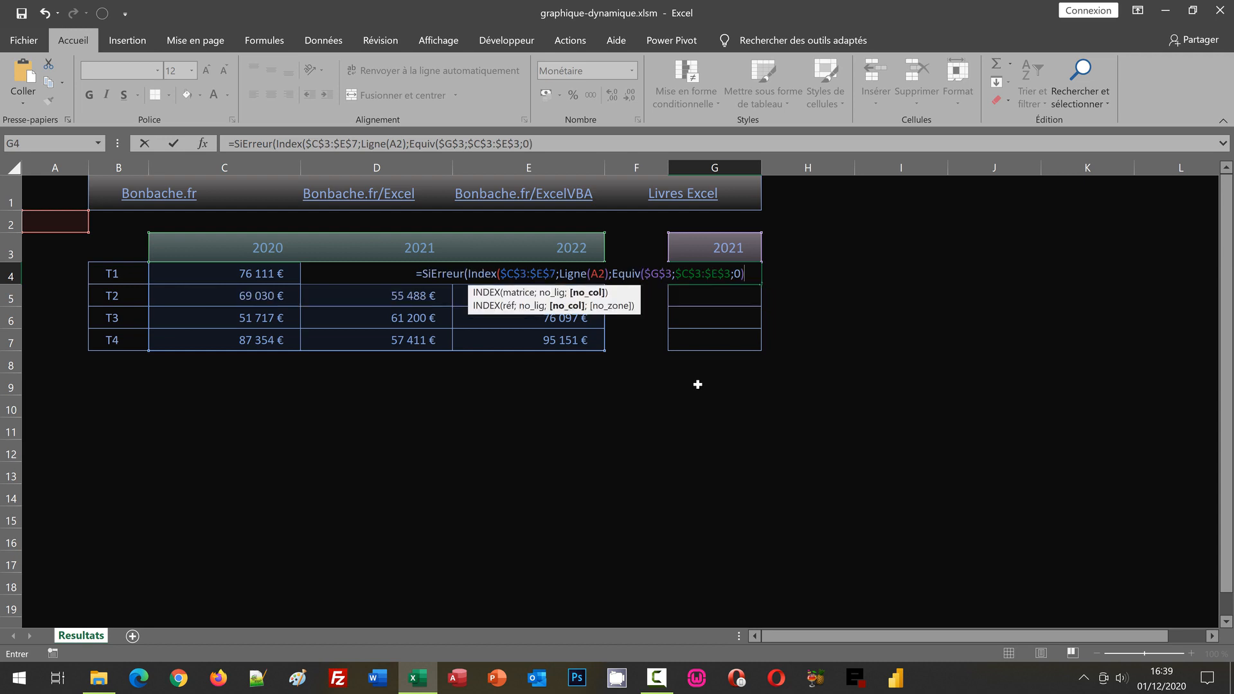
# Complete SiErreur with an empty string as error value, validate past the circular reference warning, and copy the G4 formula down to G7
pyautogui.write(')')
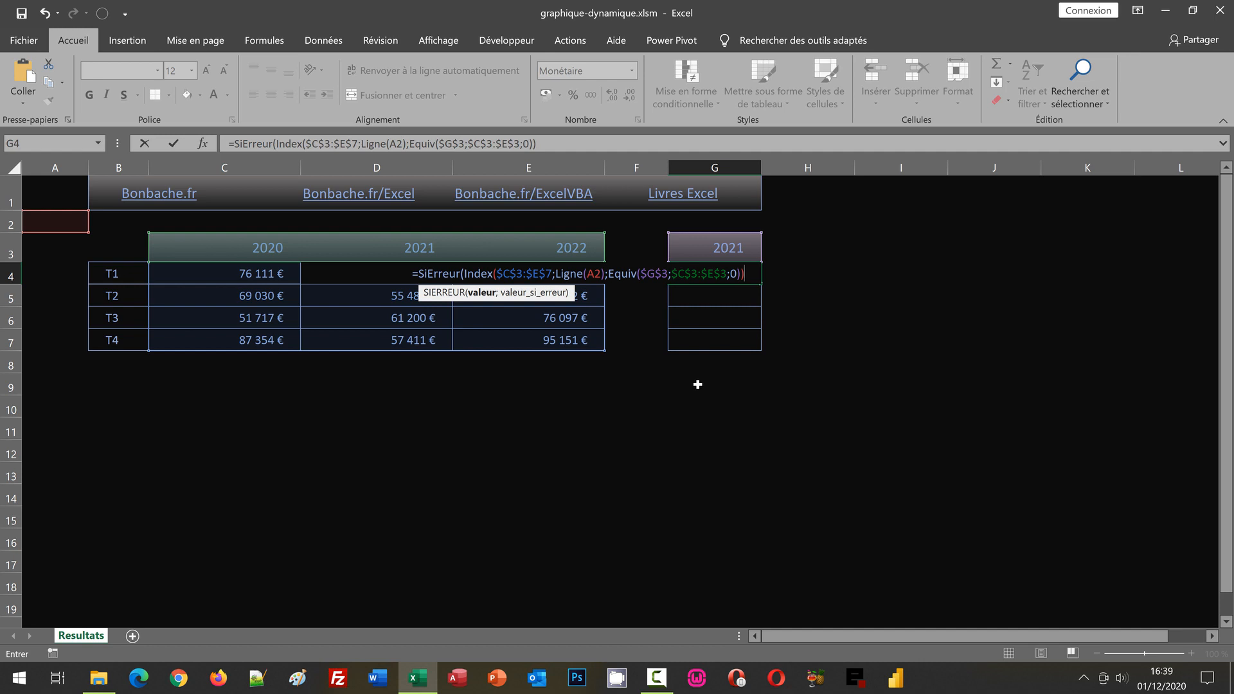
pyautogui.write(';')
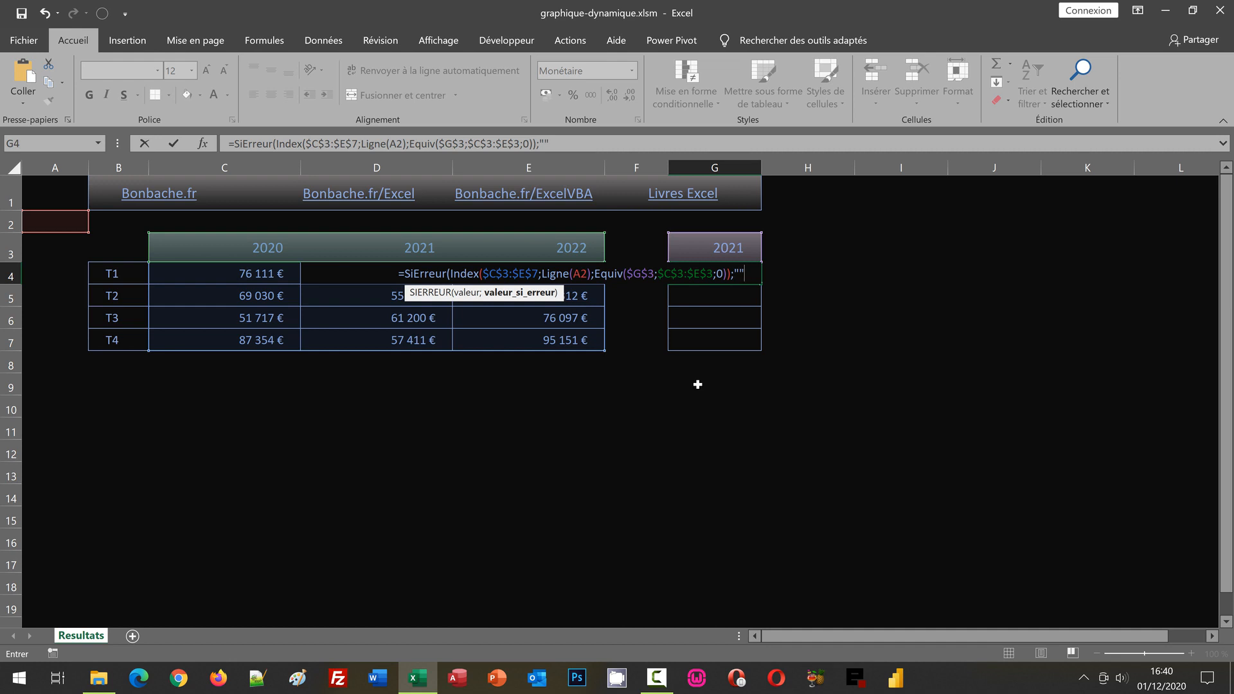
pyautogui.write(')')
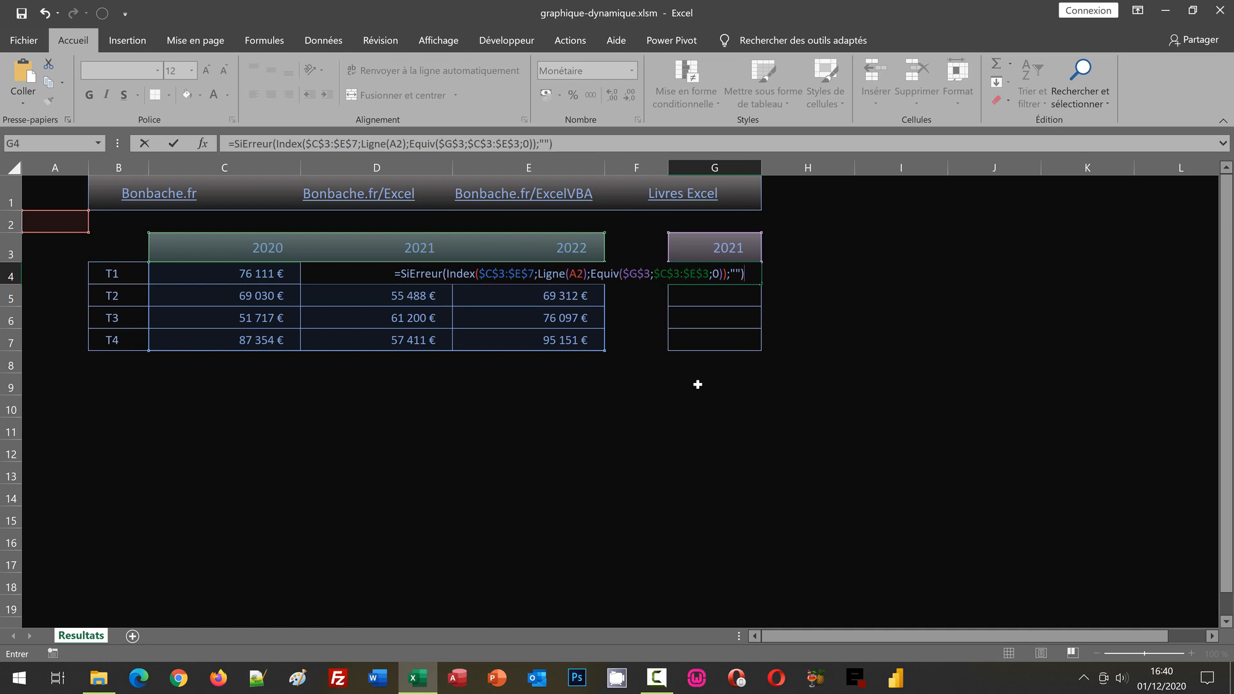
pyautogui.press('Return')
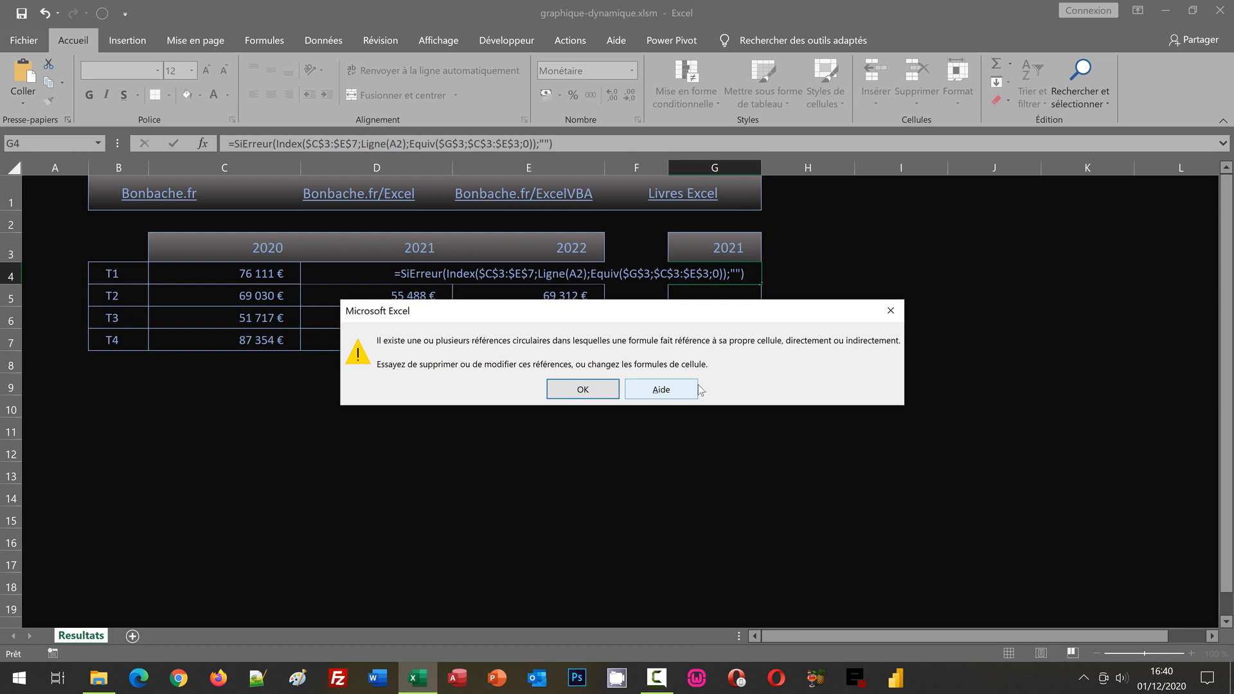
pyautogui.click(595, 391)
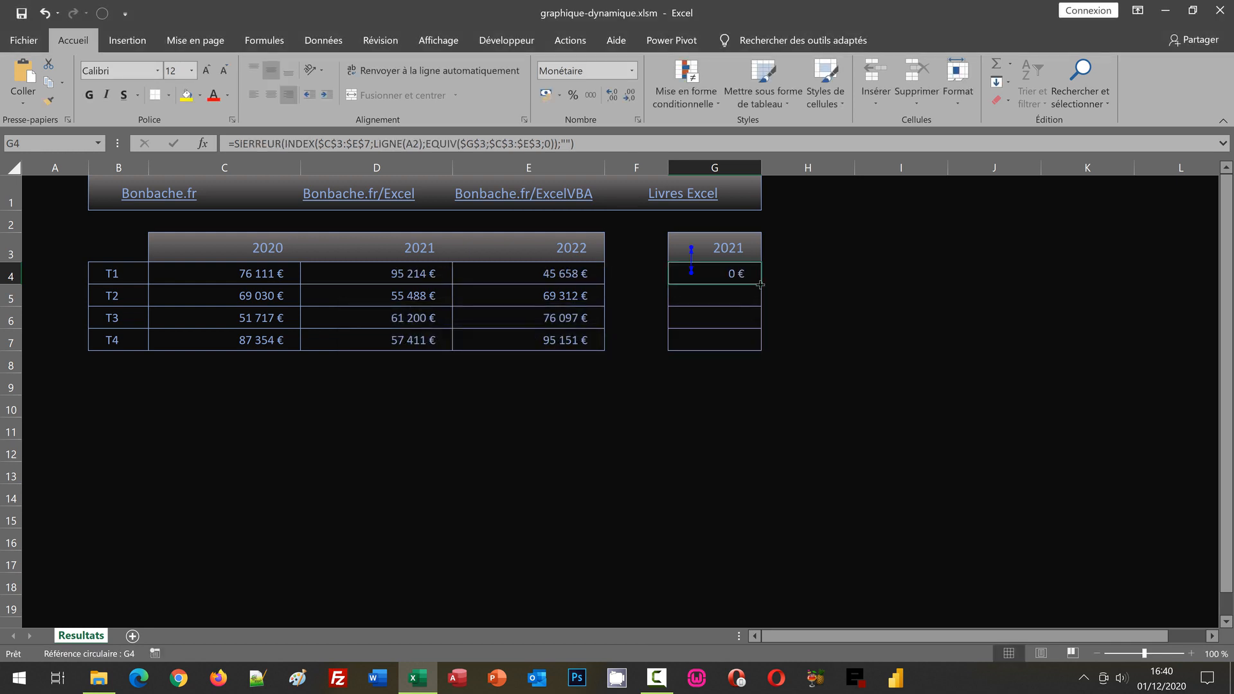
pyautogui.moveTo(760, 284); pyautogui.dragTo(749, 349)
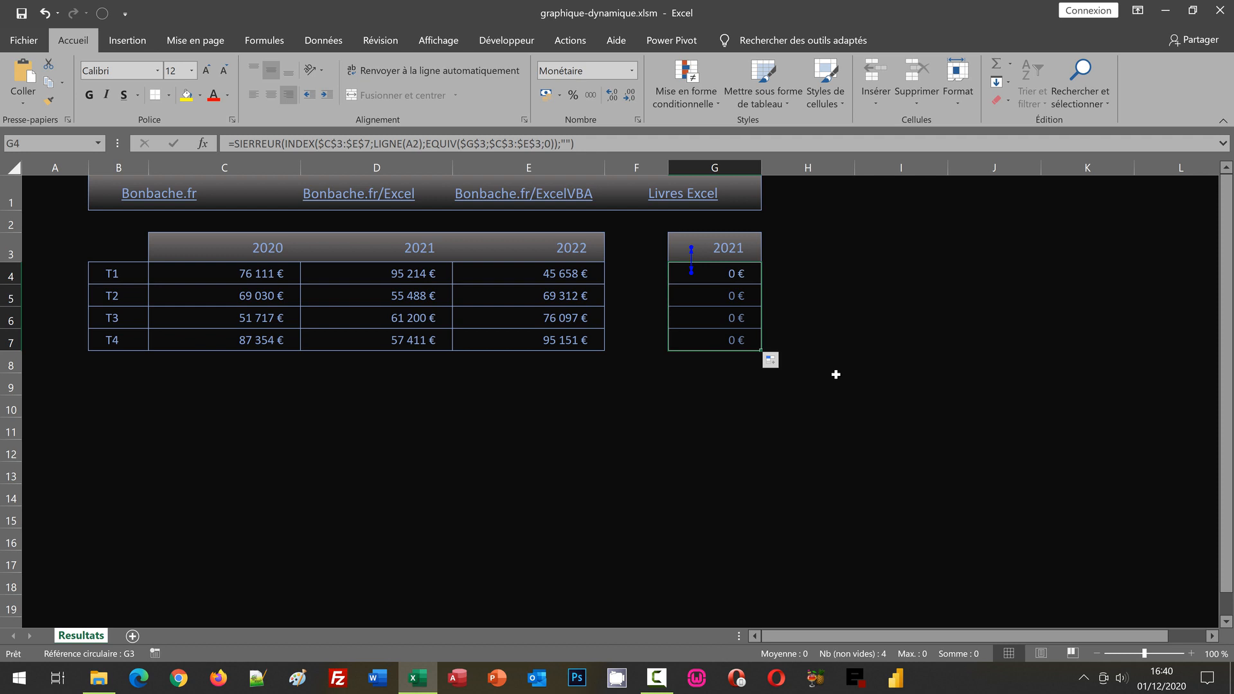
# Test the quarterly extraction by selecting the 2021, 2022 and 2020 headers, and inspect the formula in G4
pyautogui.click(386, 249)
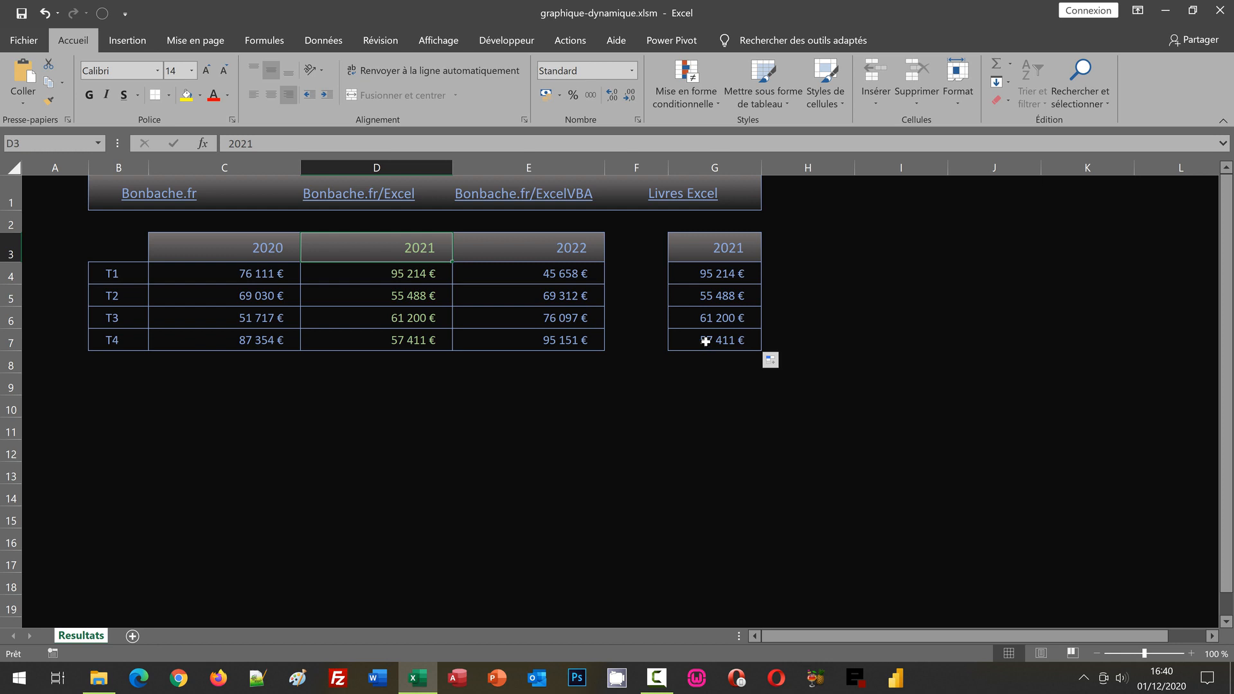
pyautogui.click(536, 243)
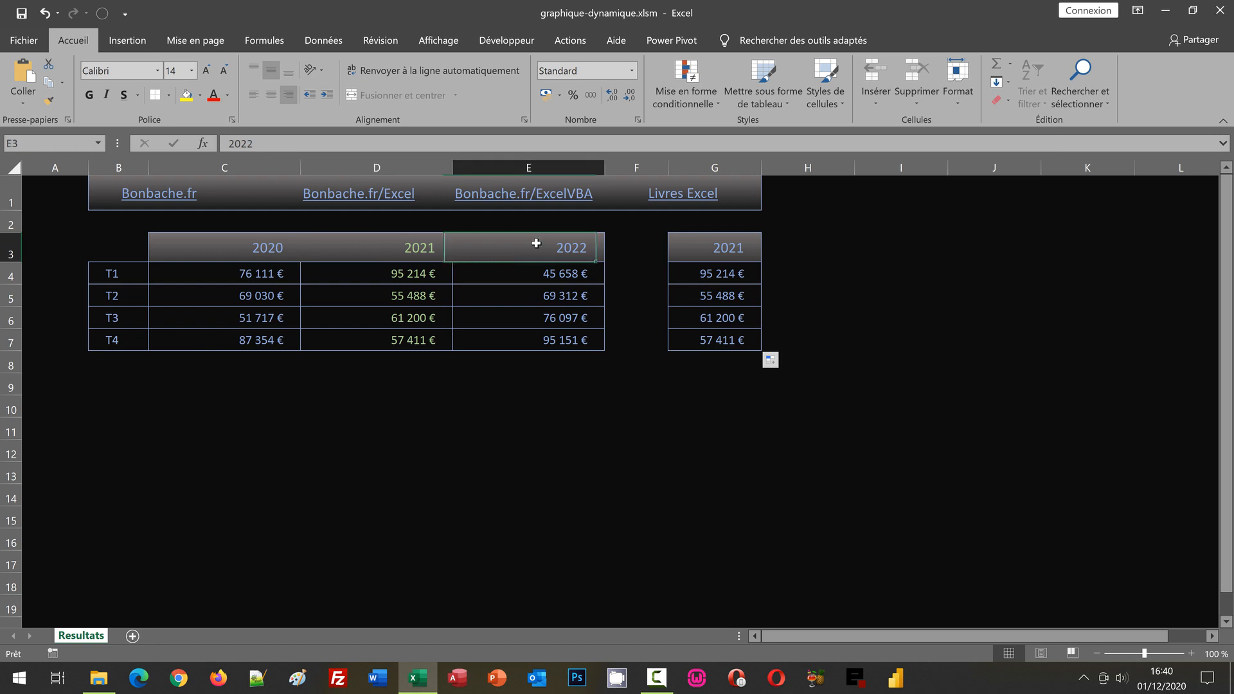
pyautogui.click(275, 252)
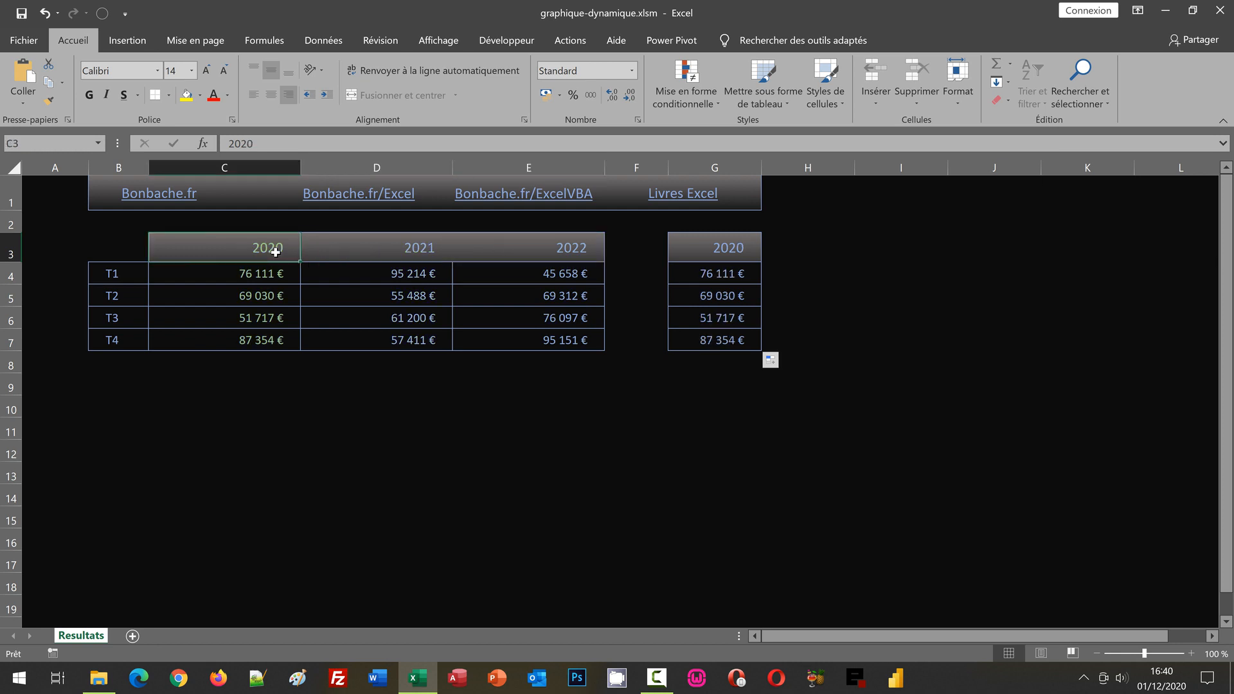
pyautogui.click(699, 277)
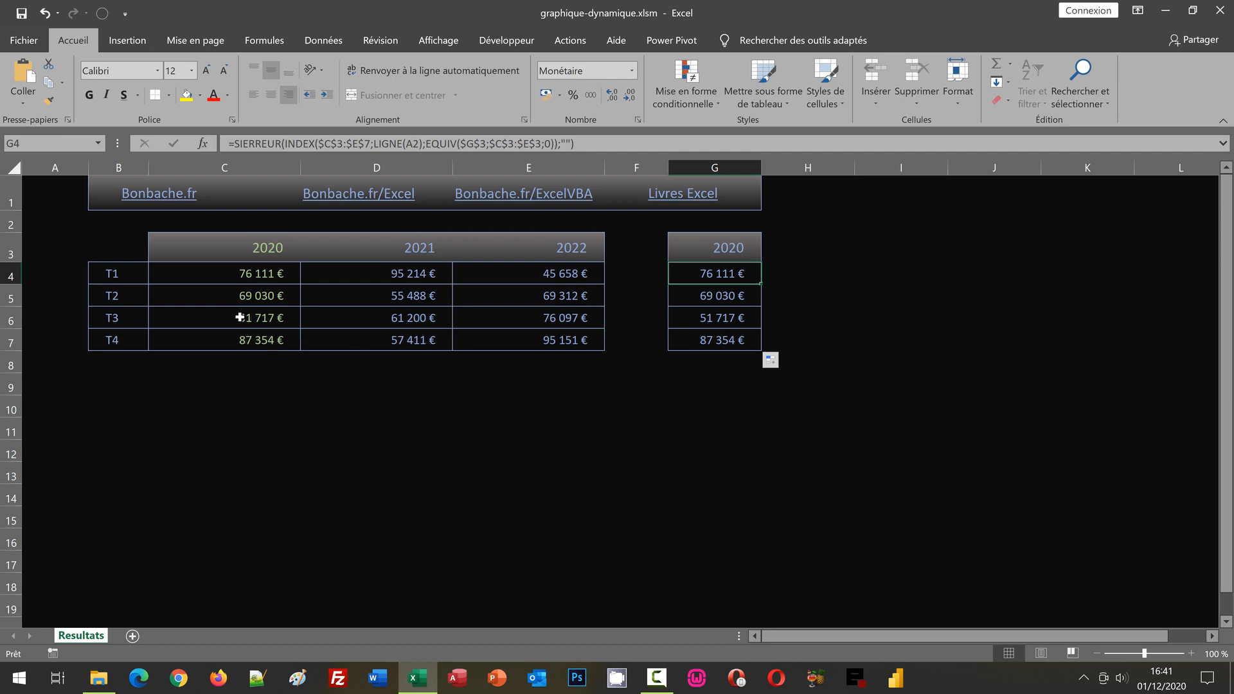
# Insert a 2D line chart with markers from the full table B3:E7
pyautogui.moveTo(125, 243); pyautogui.dragTo(543, 335)
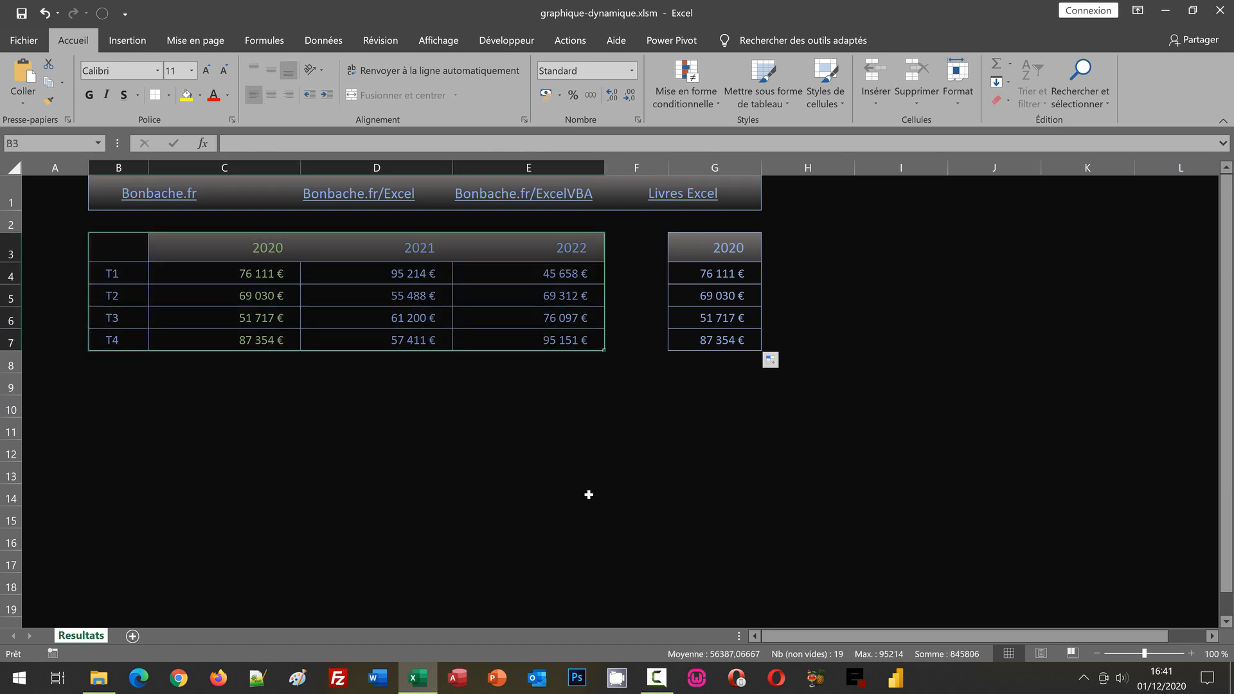
pyautogui.click(121, 42)
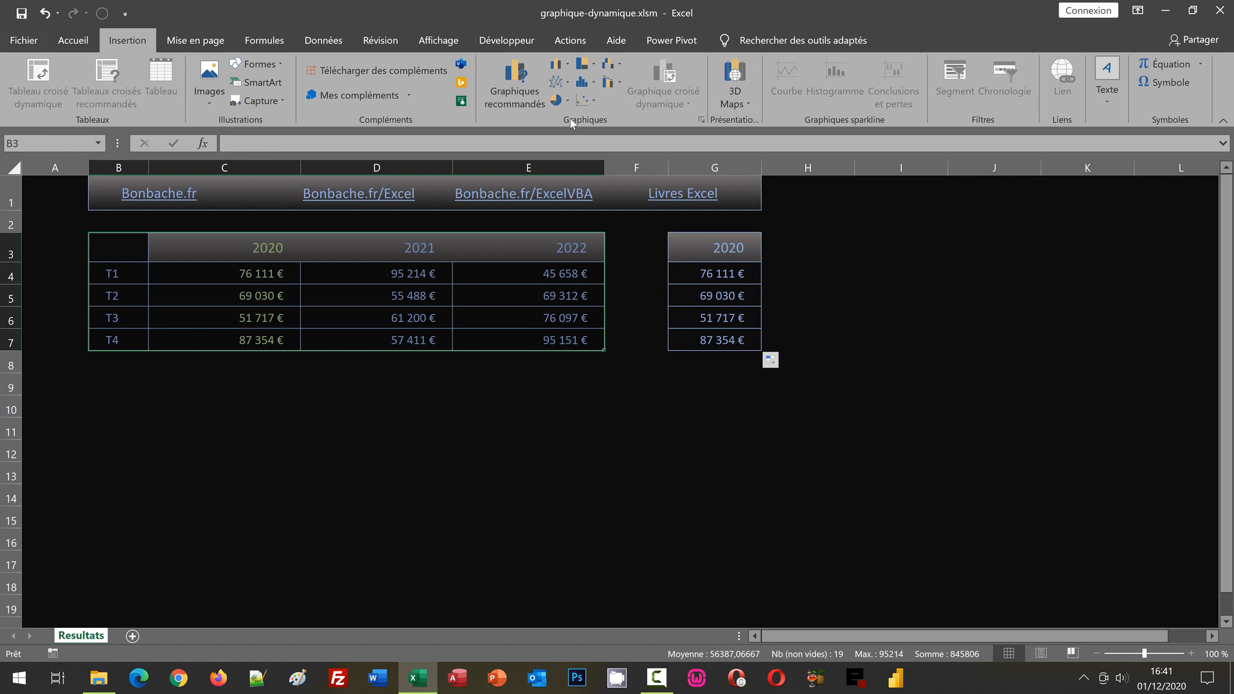
pyautogui.click(565, 84)
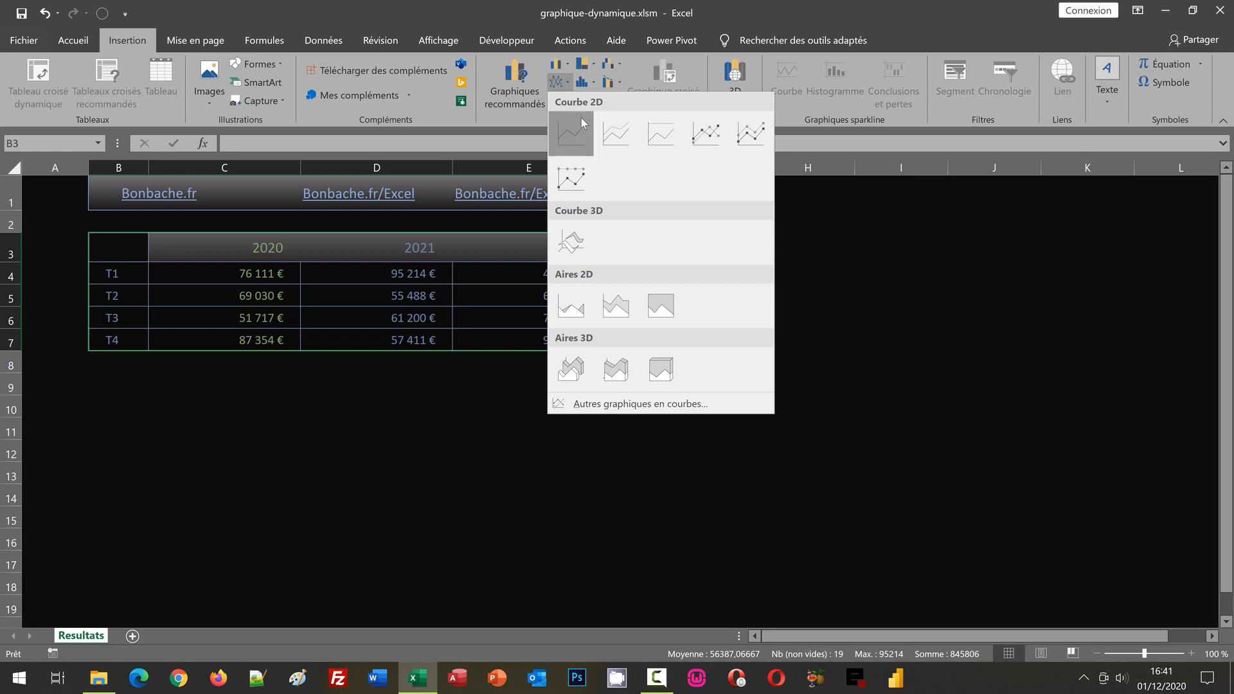
pyautogui.click(705, 136)
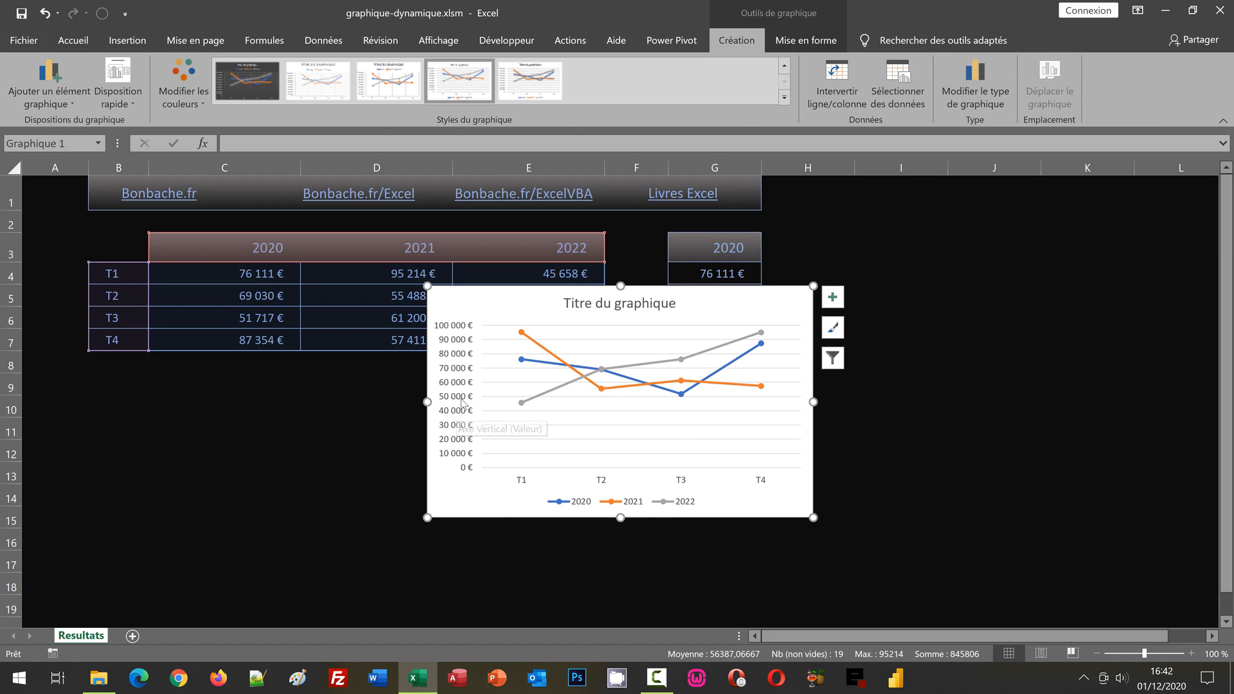
# Set the minimum bound of the chart's vertical value axis to 40000
pyautogui.click(454, 373)
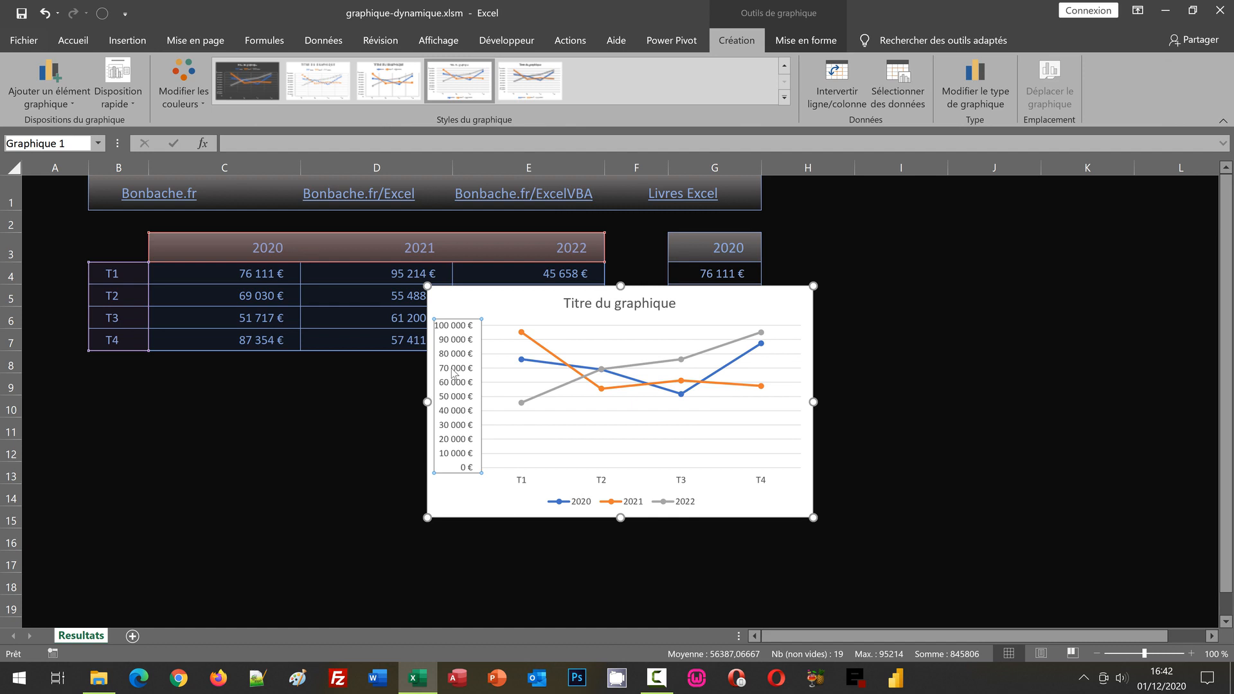
pyautogui.doubleClick(454, 374)
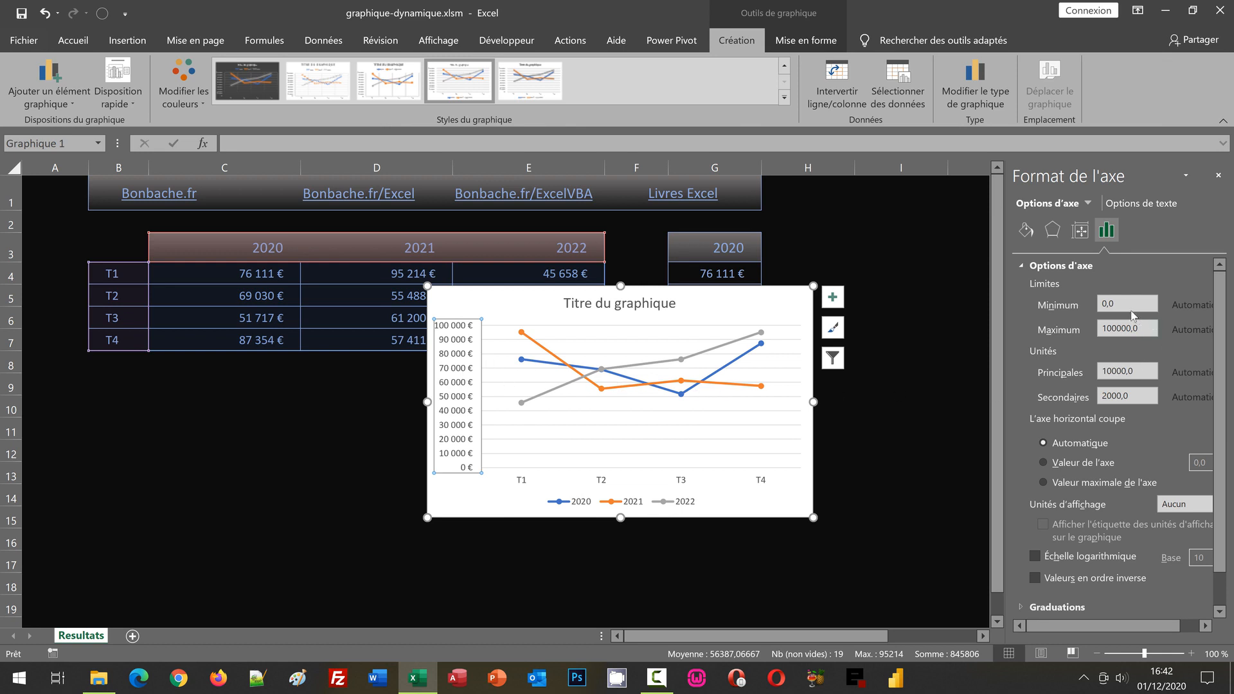
pyautogui.moveTo(1128, 306); pyautogui.dragTo(1084, 303)
pyautogui.write('40000')
pyautogui.press('Return')
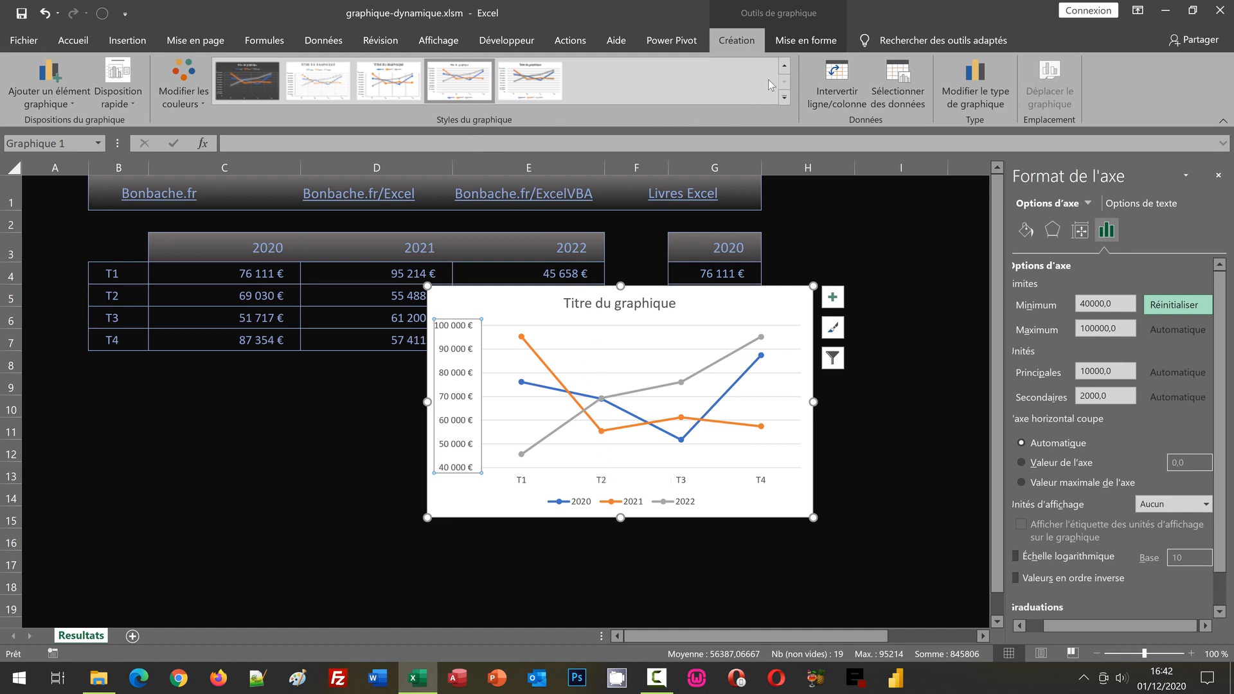
# Apply the dark grey gradient chart style without markers to the line chart and delete its title
pyautogui.click(784, 66)
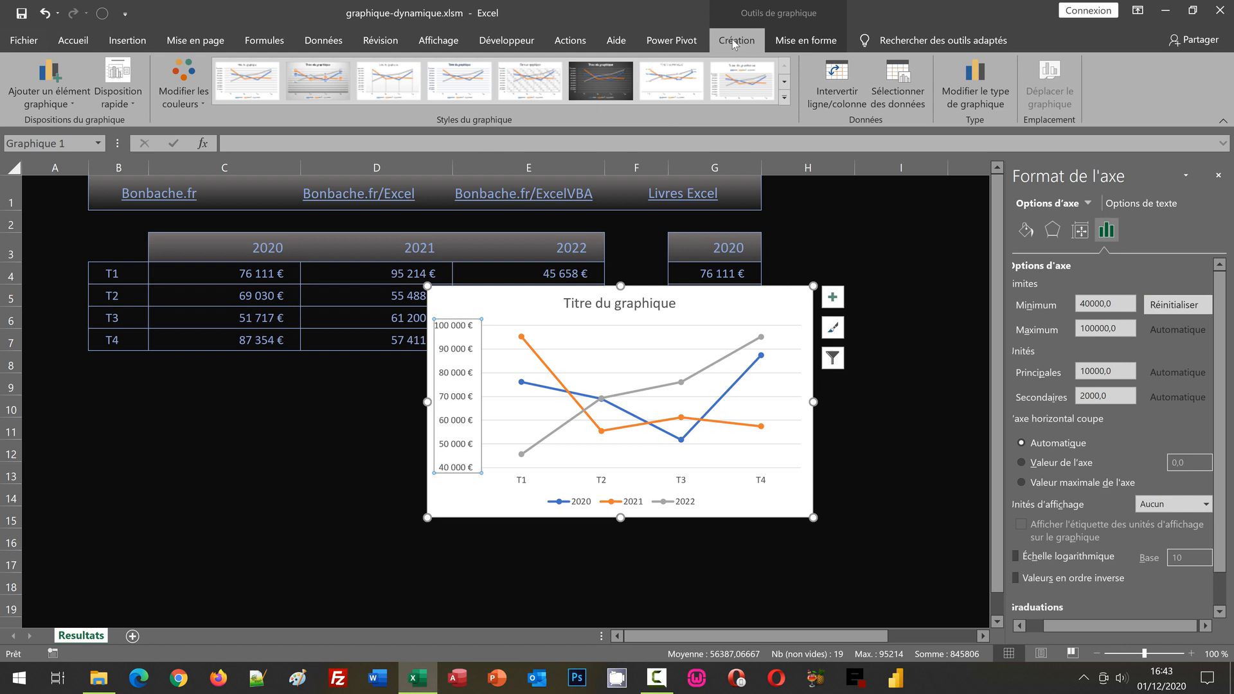
pyautogui.click(618, 86)
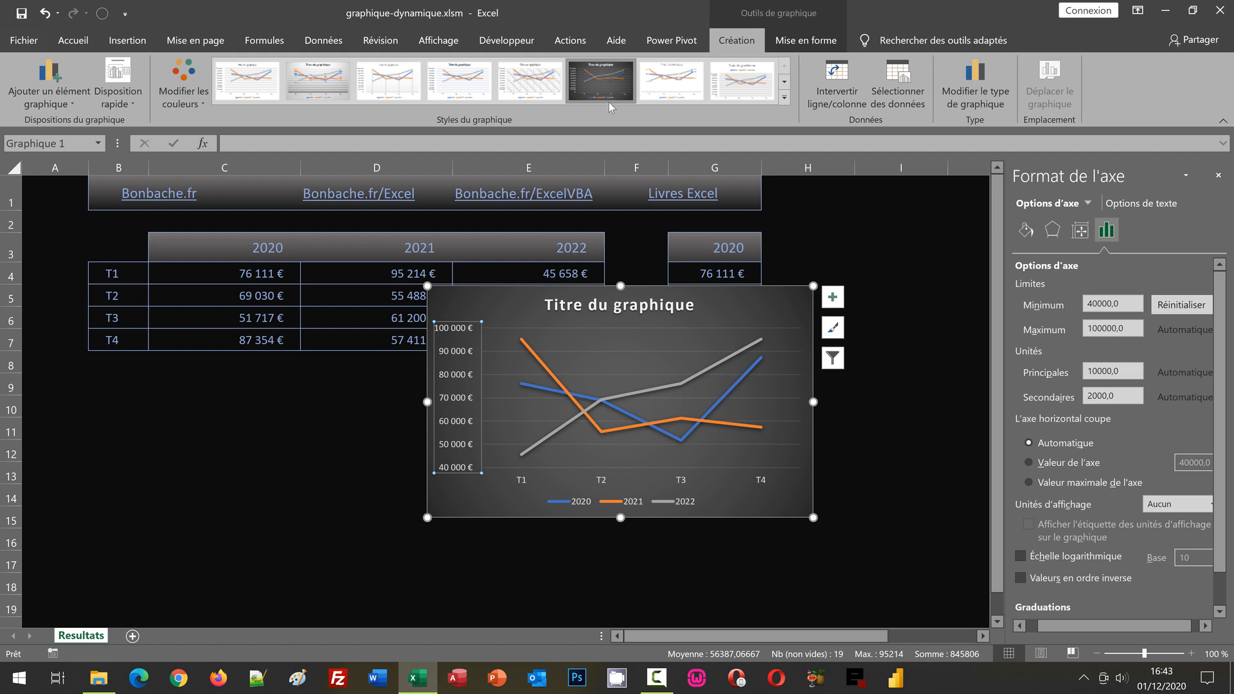
pyautogui.click(602, 307)
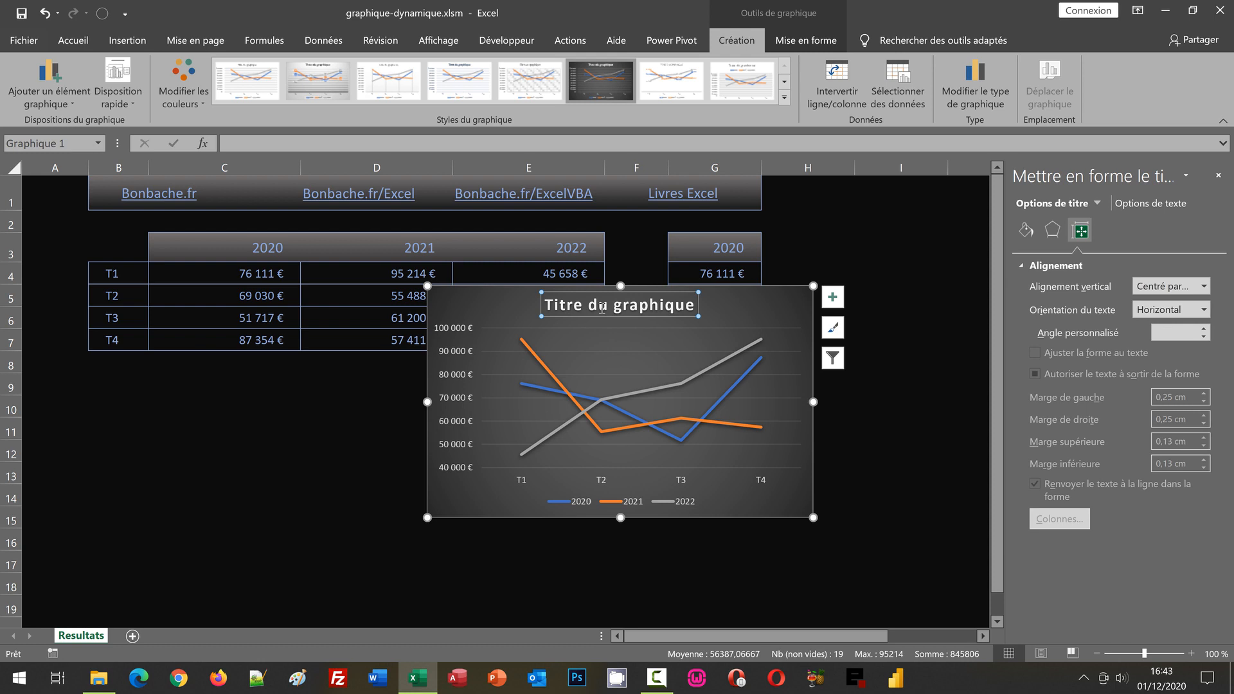
pyautogui.press('Delete')
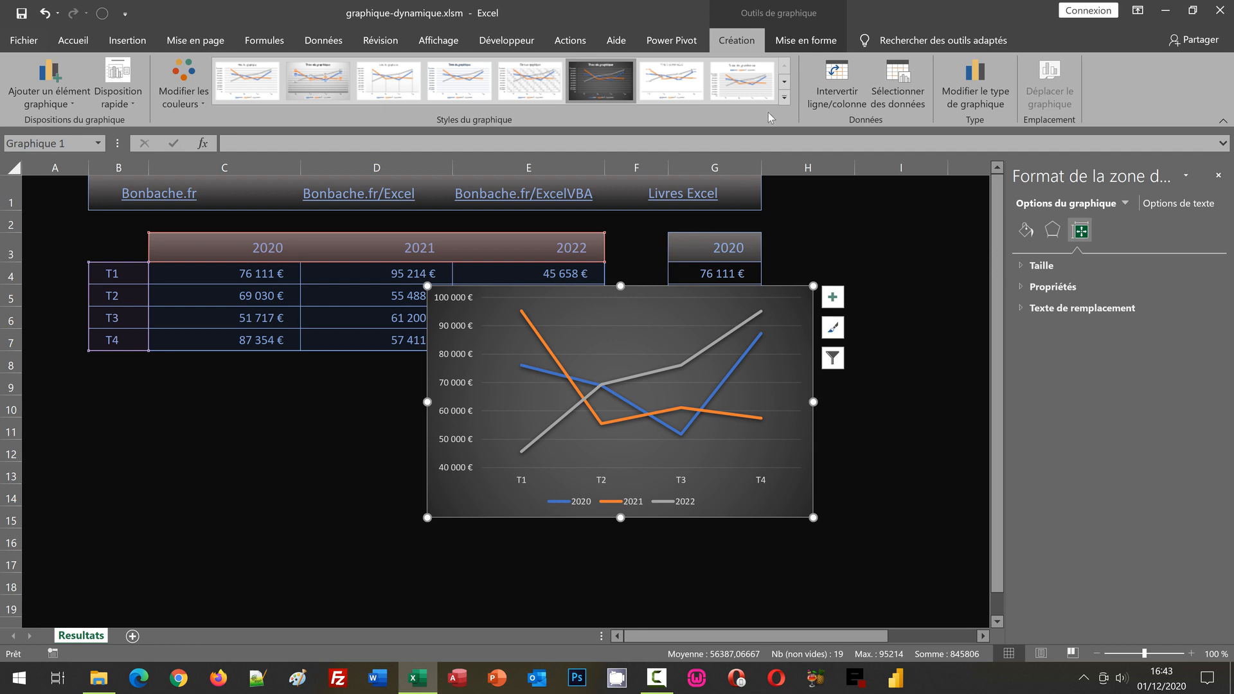
# Remove the background fill of the chart area by setting it to Aucun remplissage
pyautogui.click(797, 45)
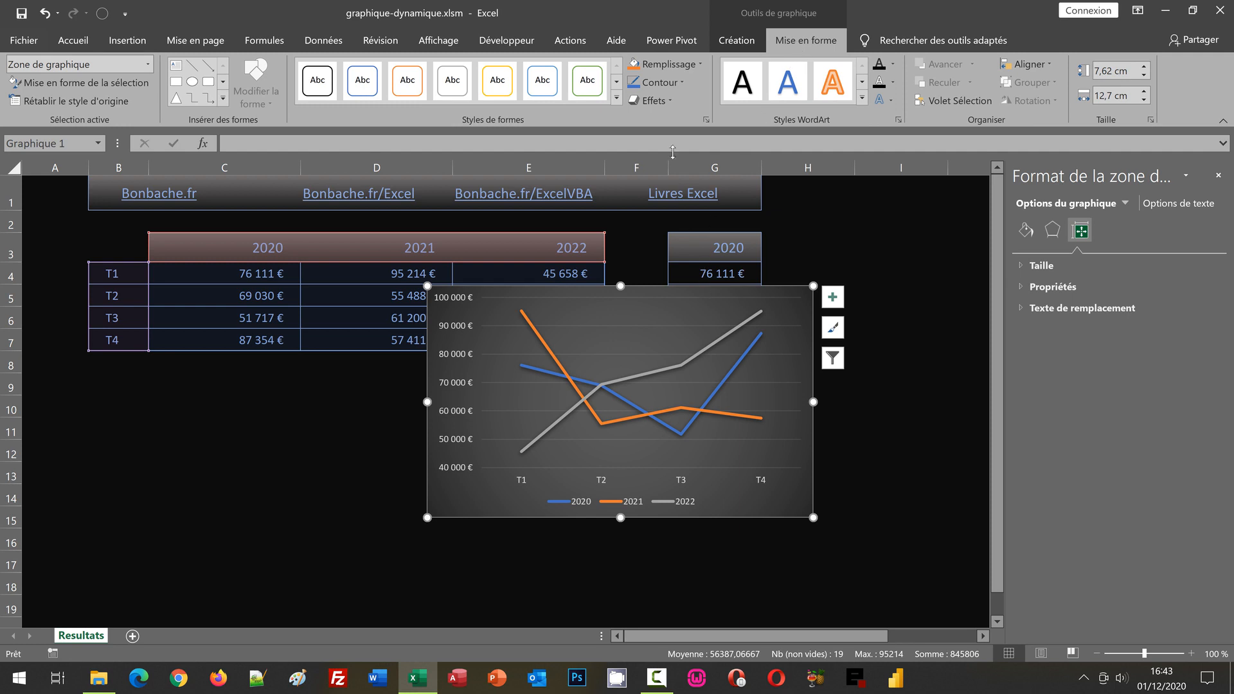
pyautogui.click(665, 67)
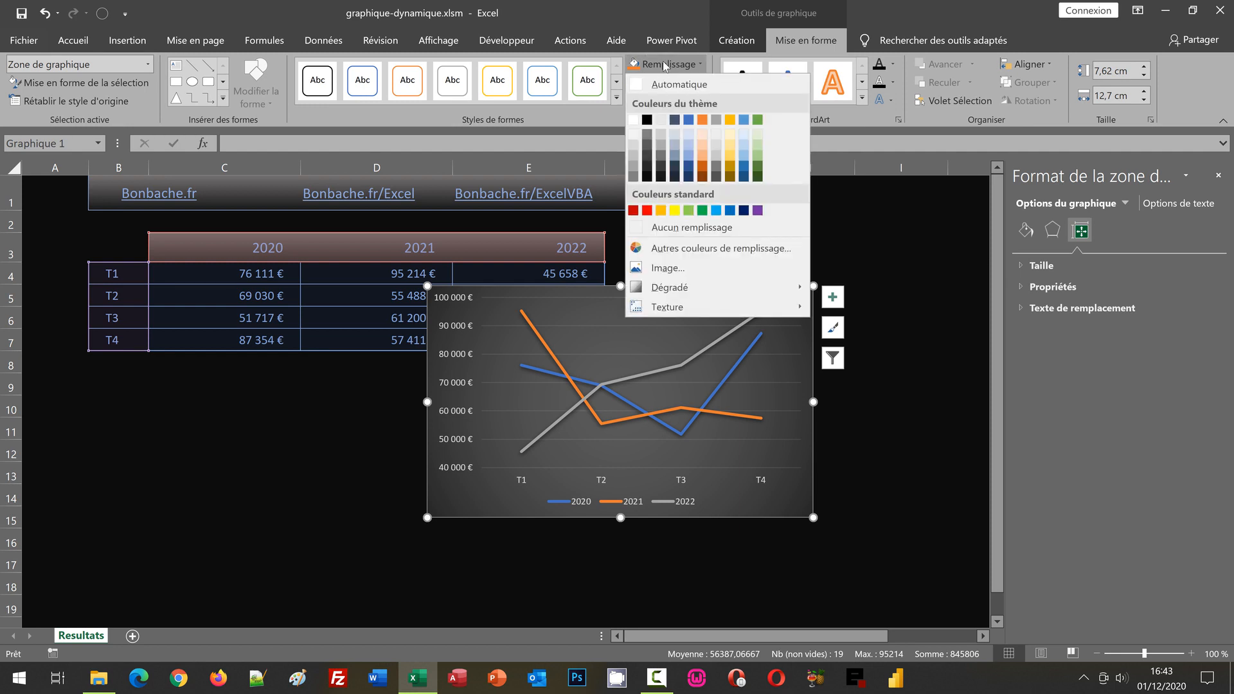
pyautogui.click(689, 229)
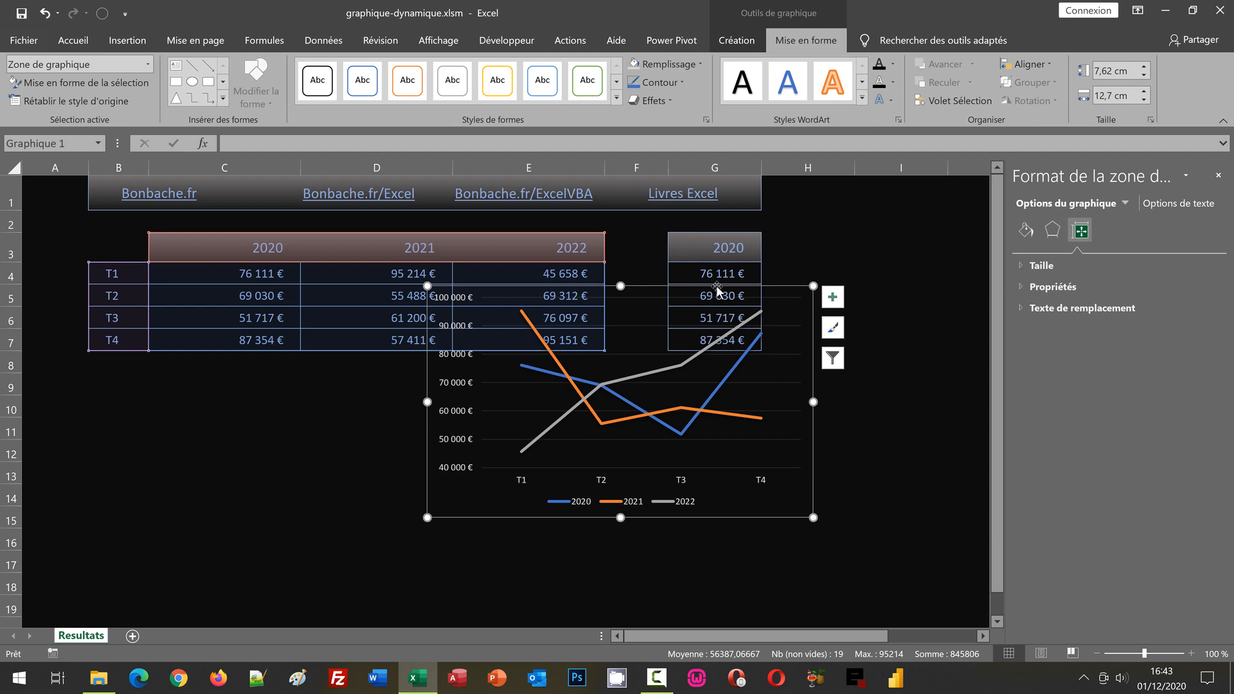
# Move the chart below the data table, starting near row 8, and widen it to about 19.64 cm
pyautogui.moveTo(716, 285); pyautogui.dragTo(368, 364)
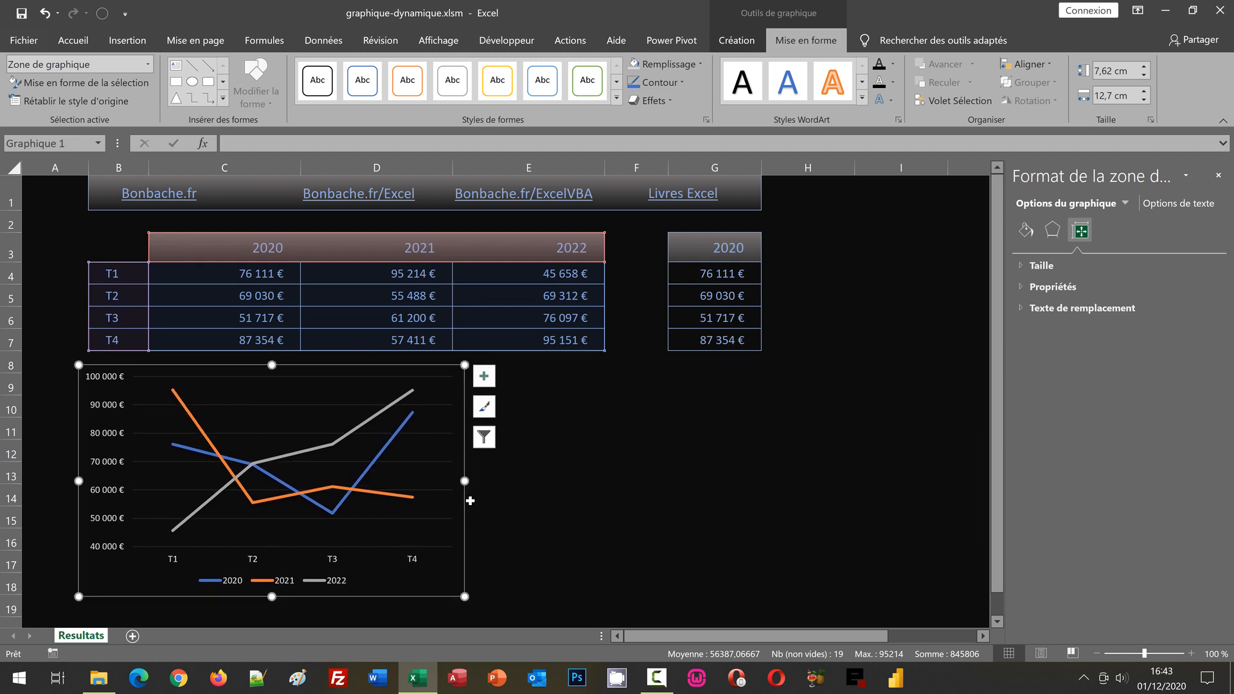
pyautogui.moveTo(463, 481); pyautogui.dragTo(675, 479)
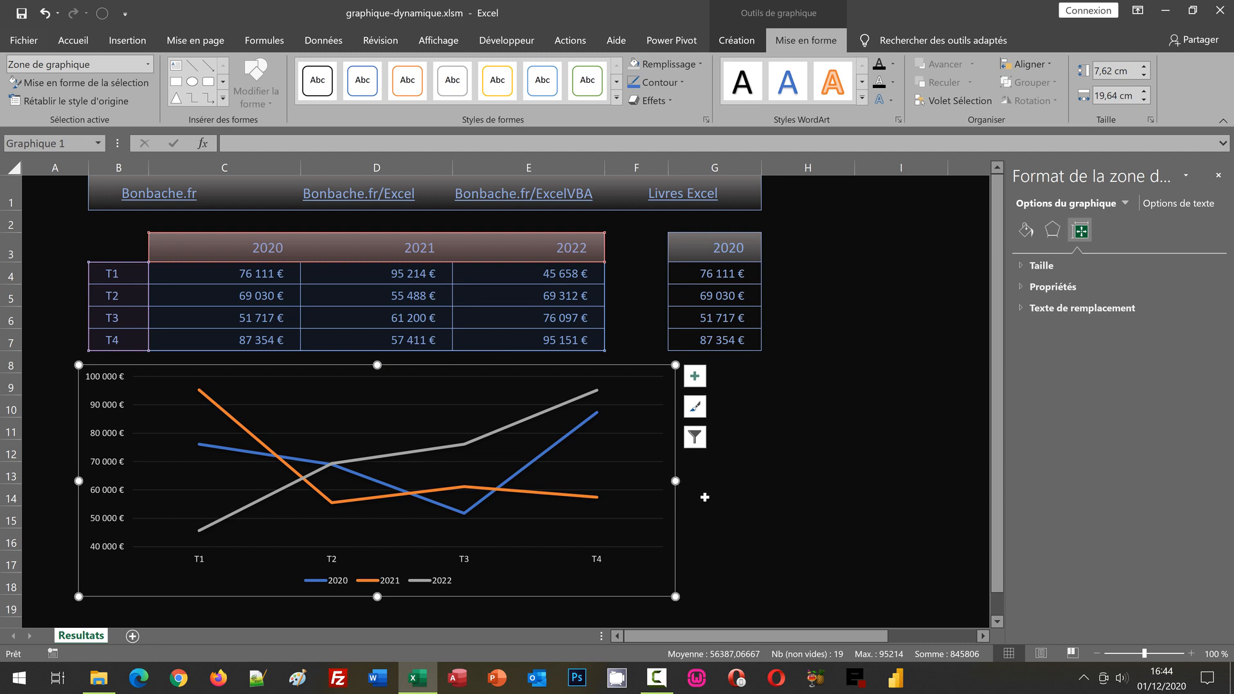
pyautogui.click(750, 512)
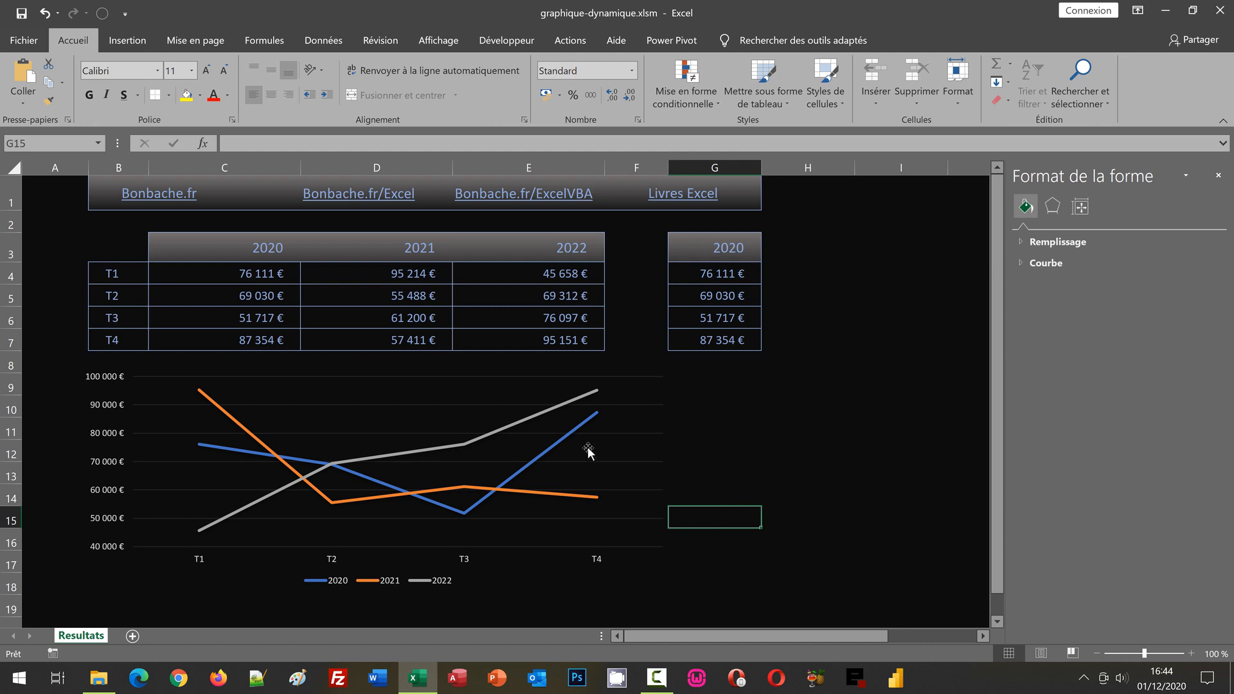
# Change the text colour of the chart's vertical axis labels to a light blue theme colour
pyautogui.click(106, 405)
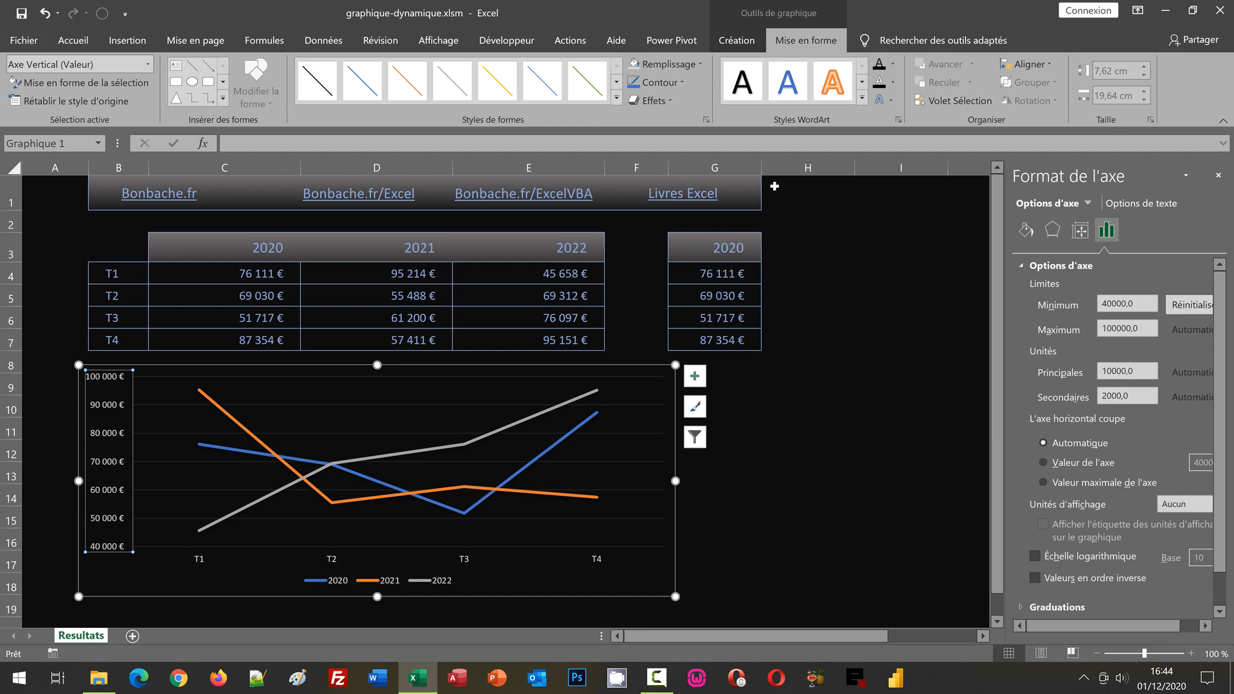
pyautogui.click(893, 66)
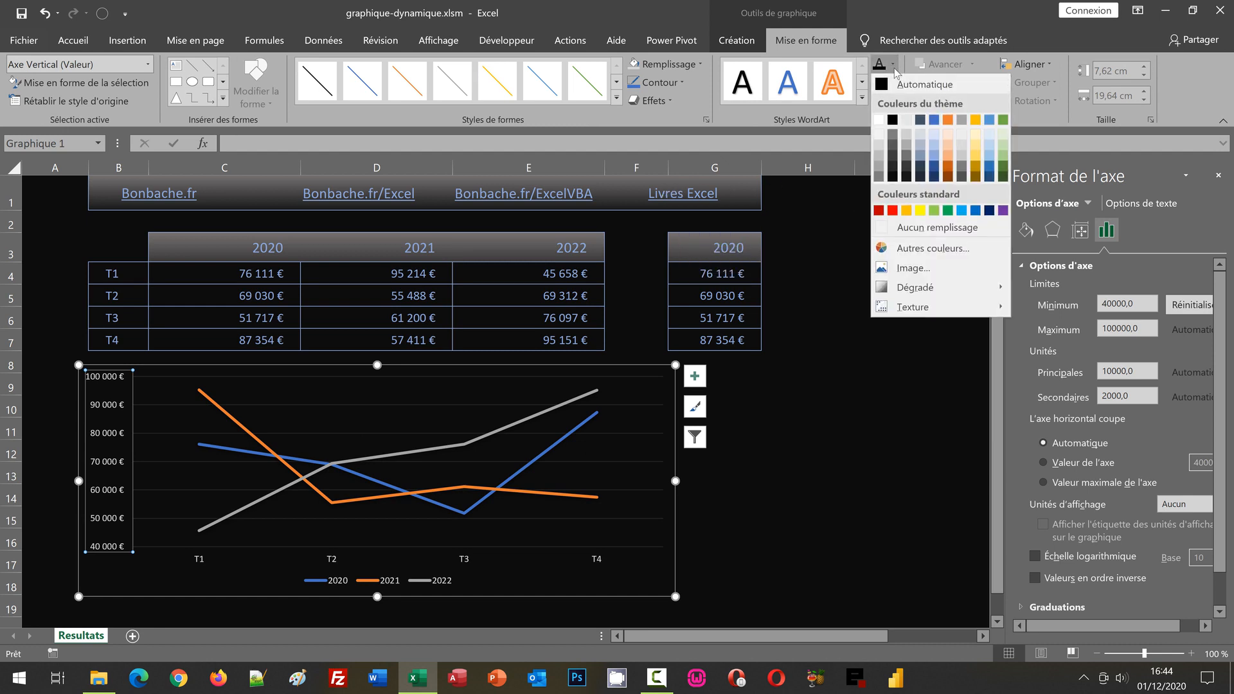
pyautogui.click(936, 157)
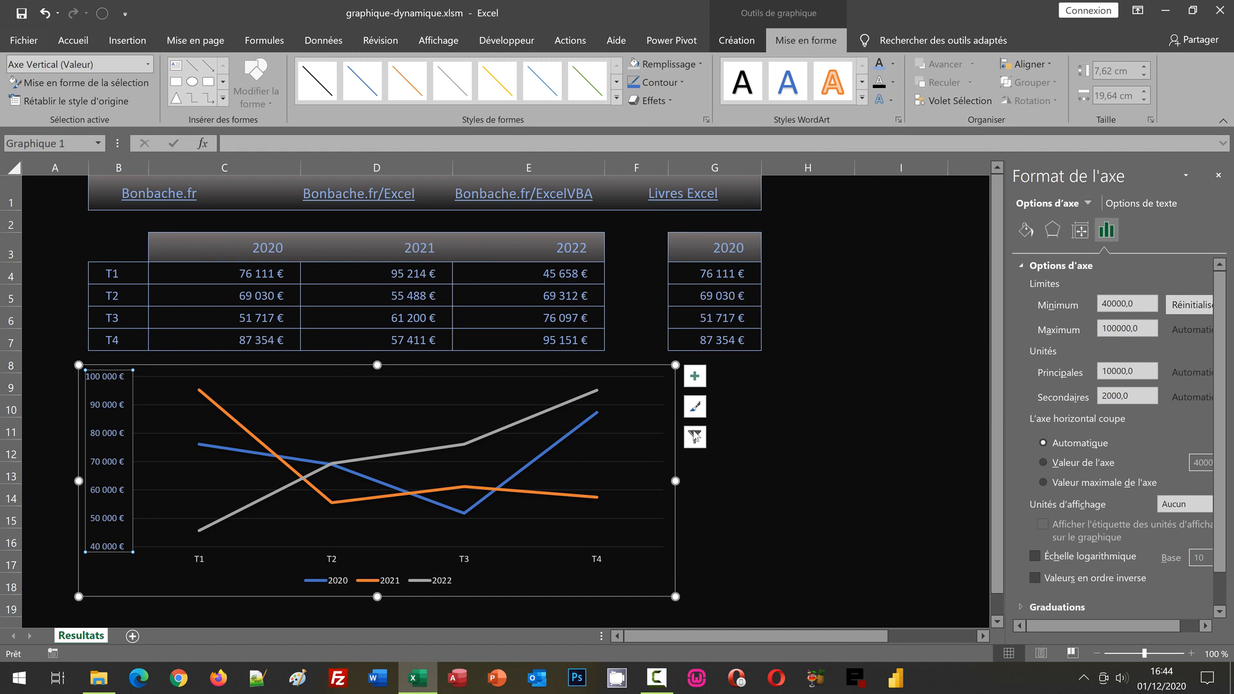
# Remove the major horizontal gridlines from the chart's plot area
pyautogui.click(498, 376)
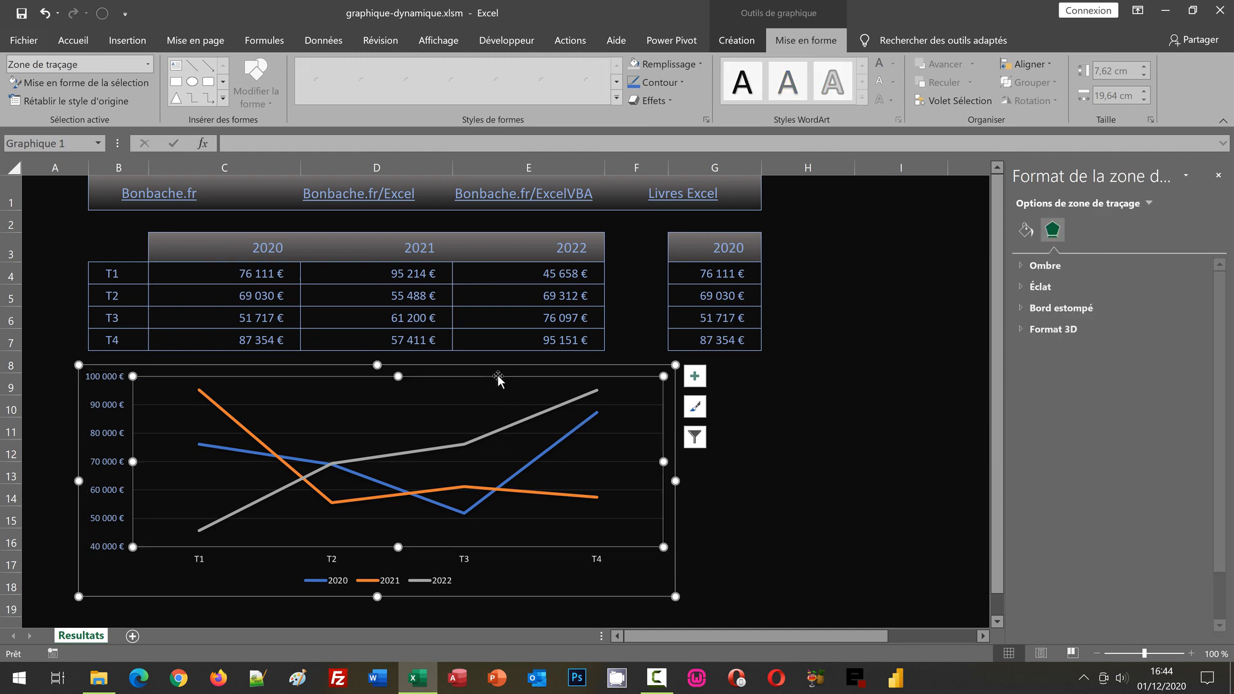
pyautogui.press('Escape')
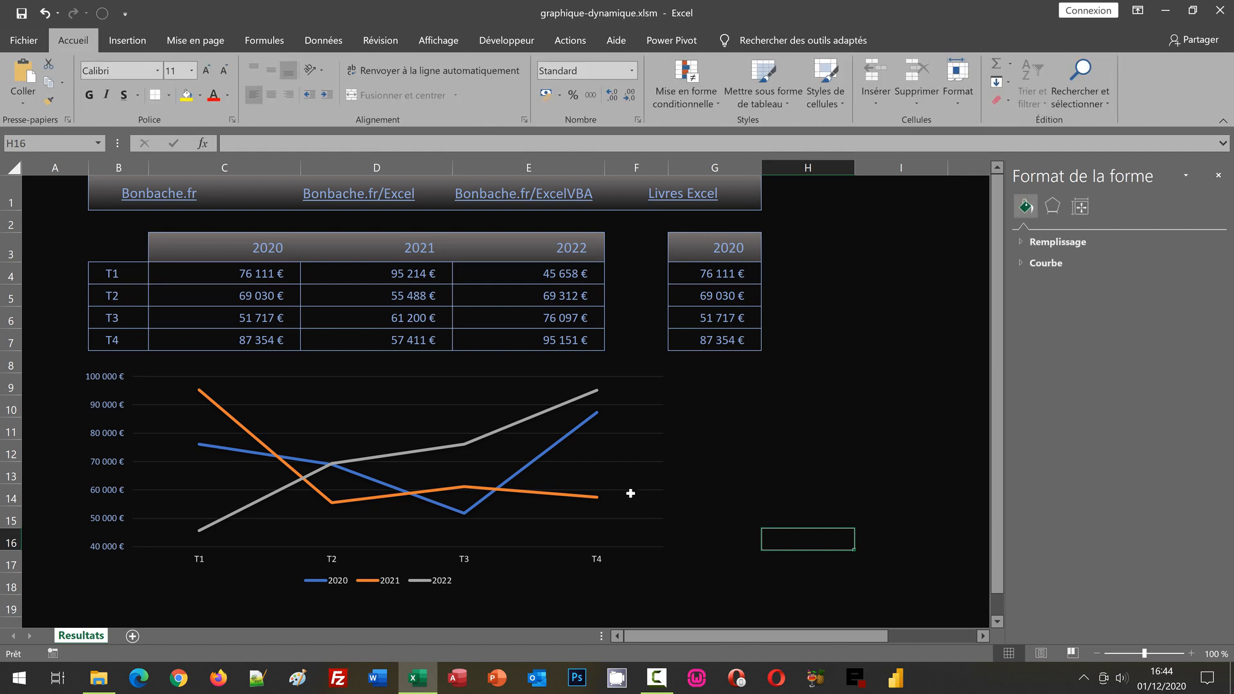
pyautogui.click(627, 489)
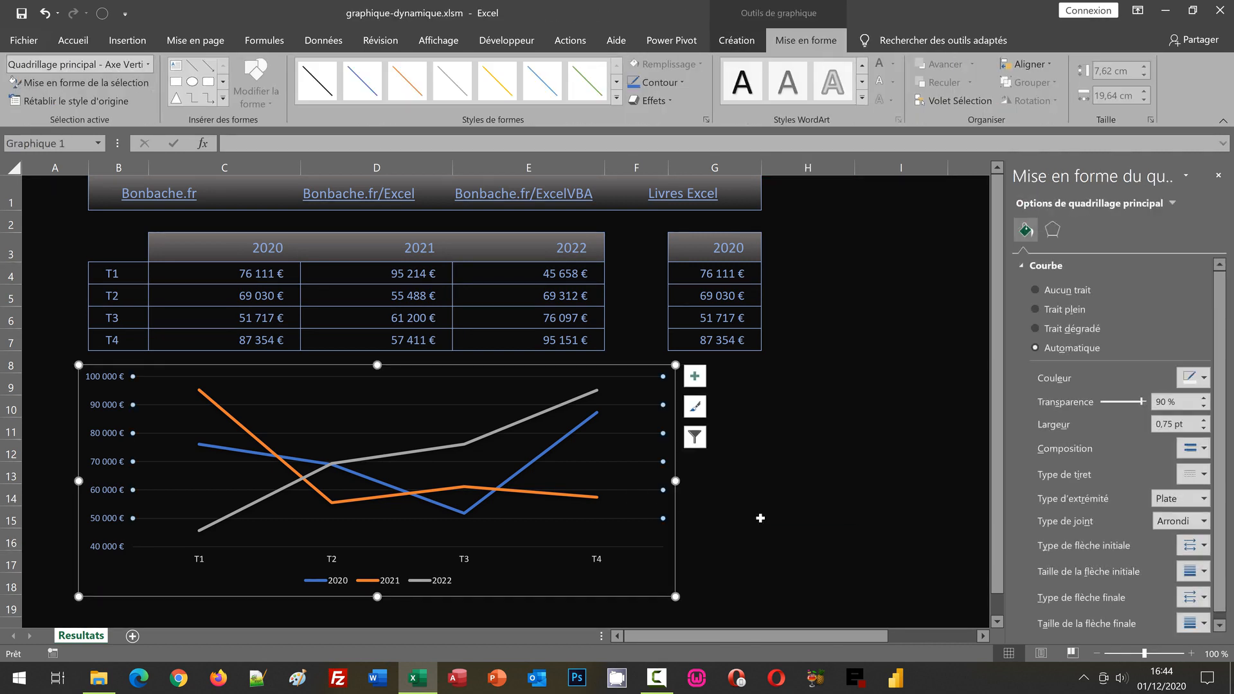
pyautogui.press('Escape')
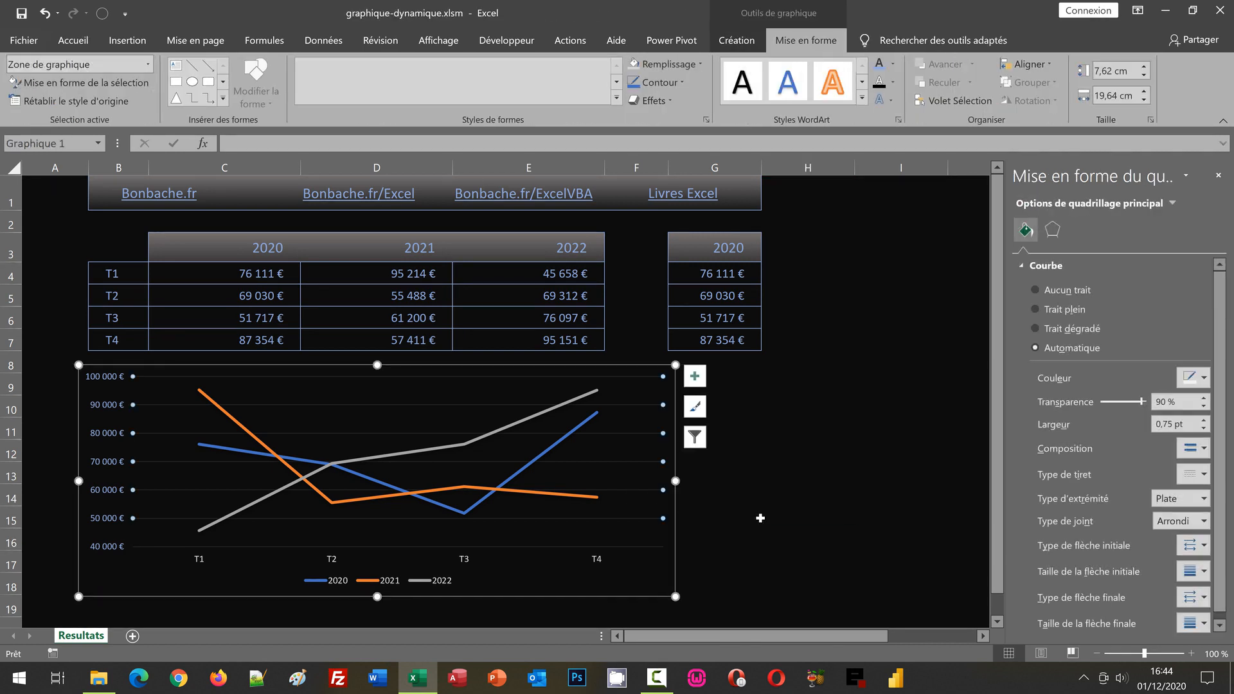
pyautogui.click(791, 509)
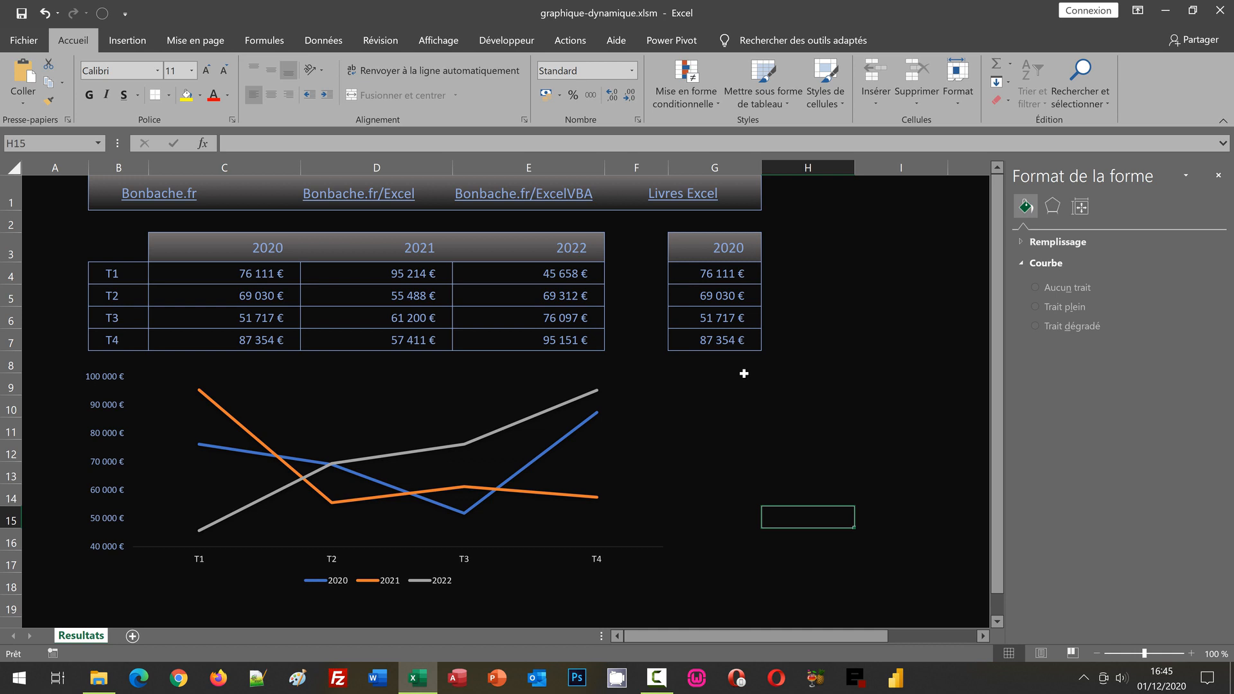
# Select the 2021 header, then copy the extracted values G4:G7 and paste them into the chart as a fourth series
pyautogui.click(405, 248)
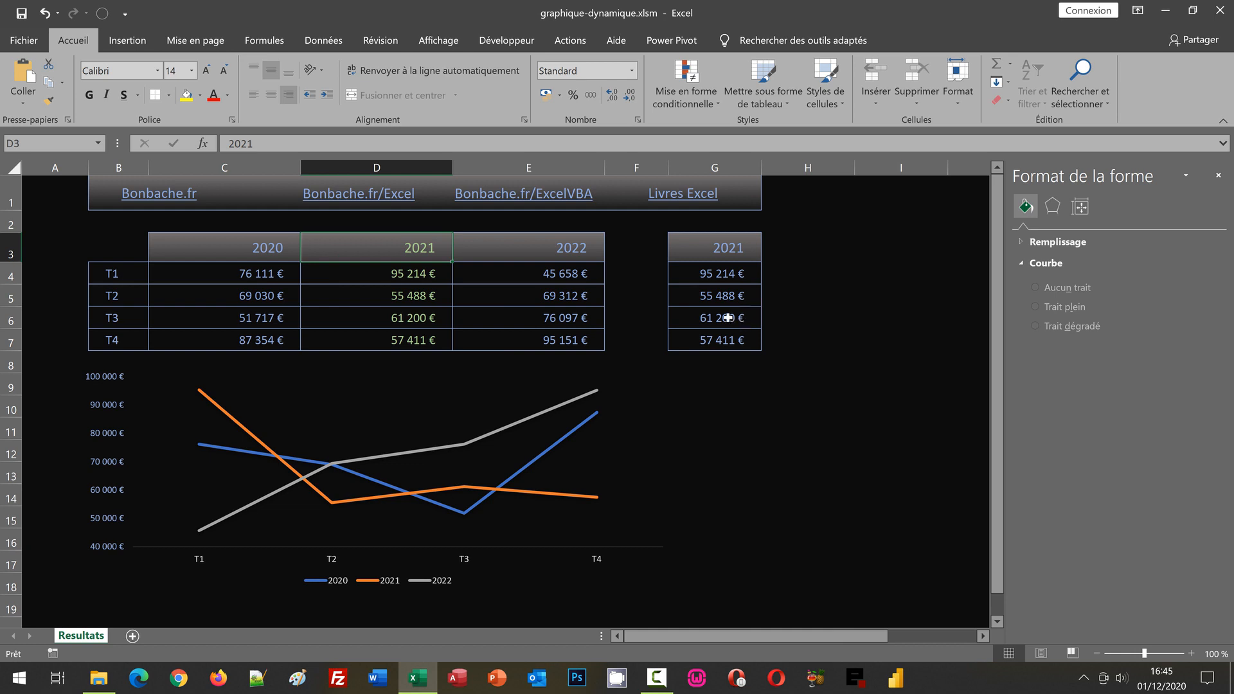
pyautogui.moveTo(716, 282); pyautogui.dragTo(714, 337)
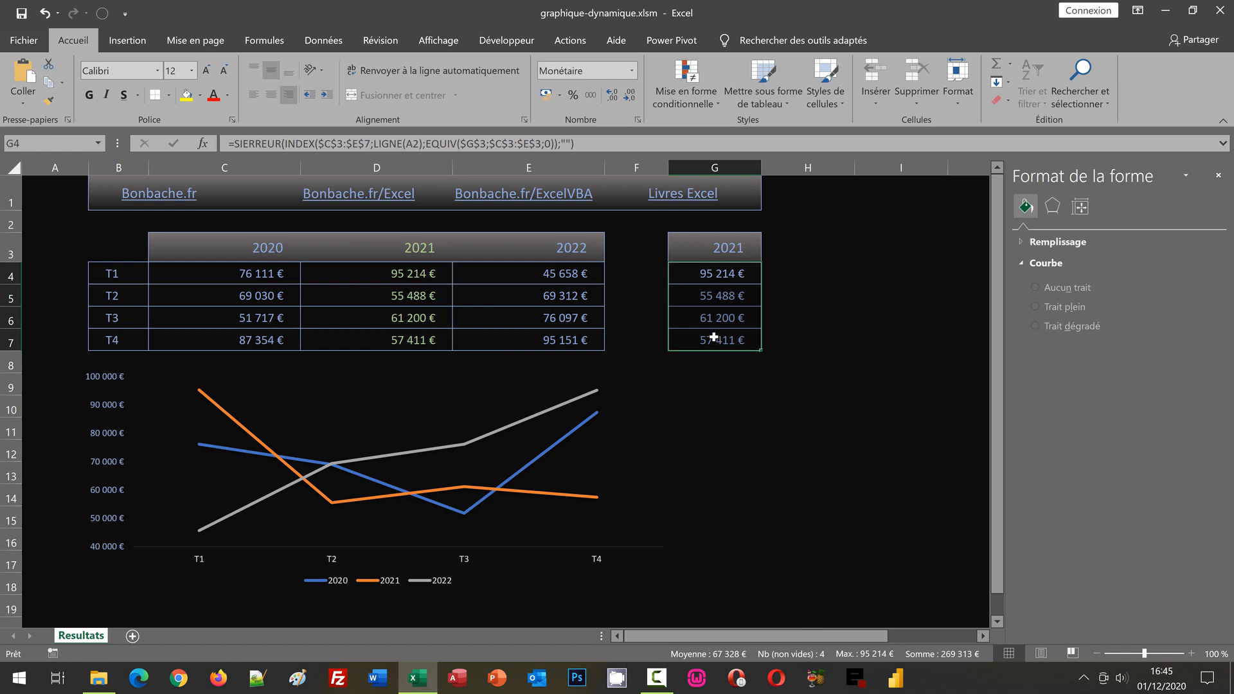
pyautogui.hotkey('ctrl', 'c')
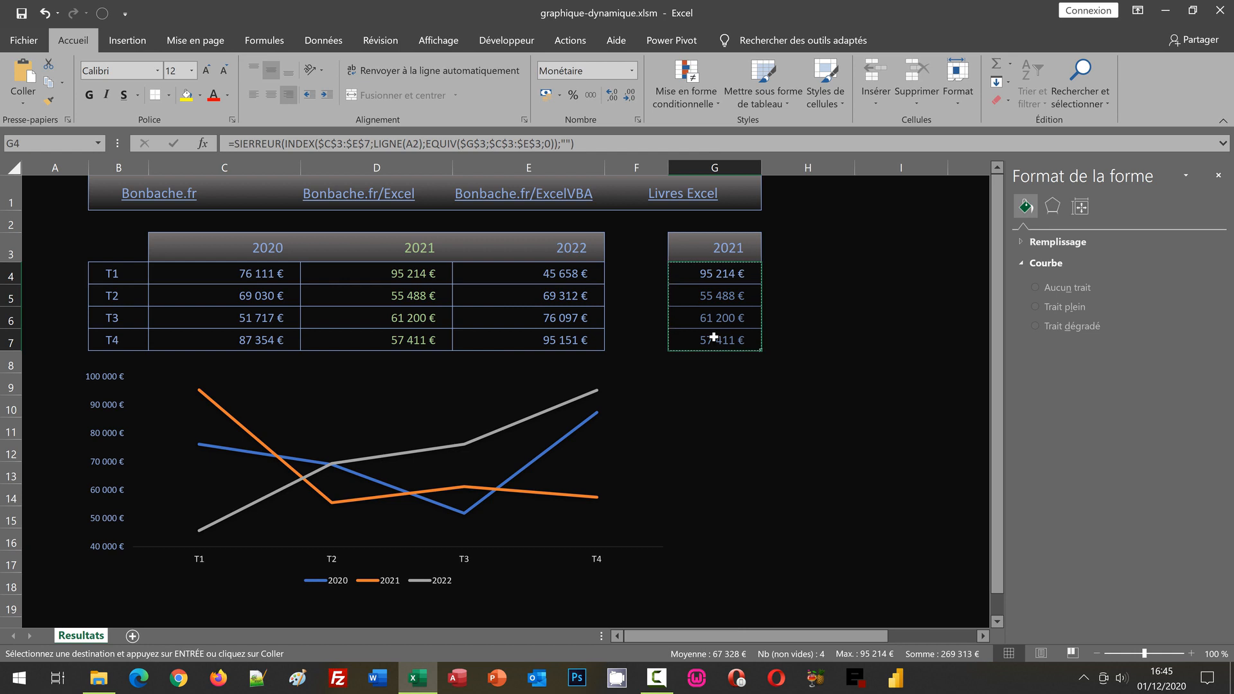
pyautogui.click(447, 394)
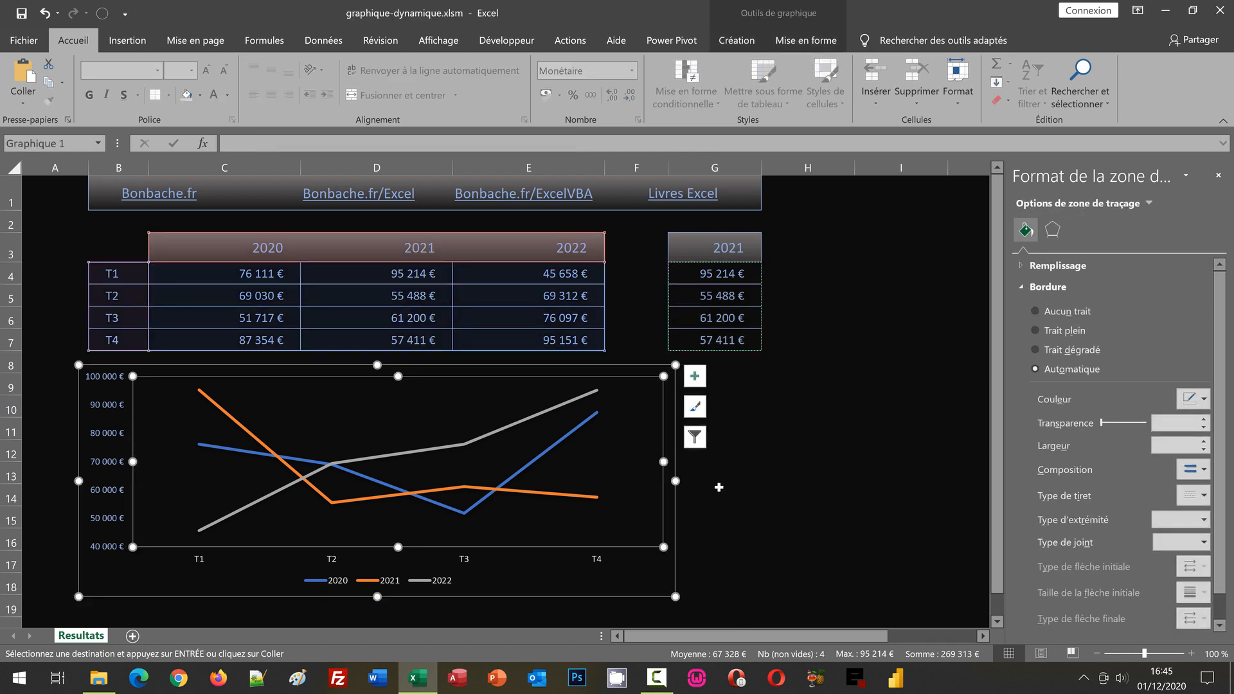
pyautogui.hotkey('ctrl', 'v')
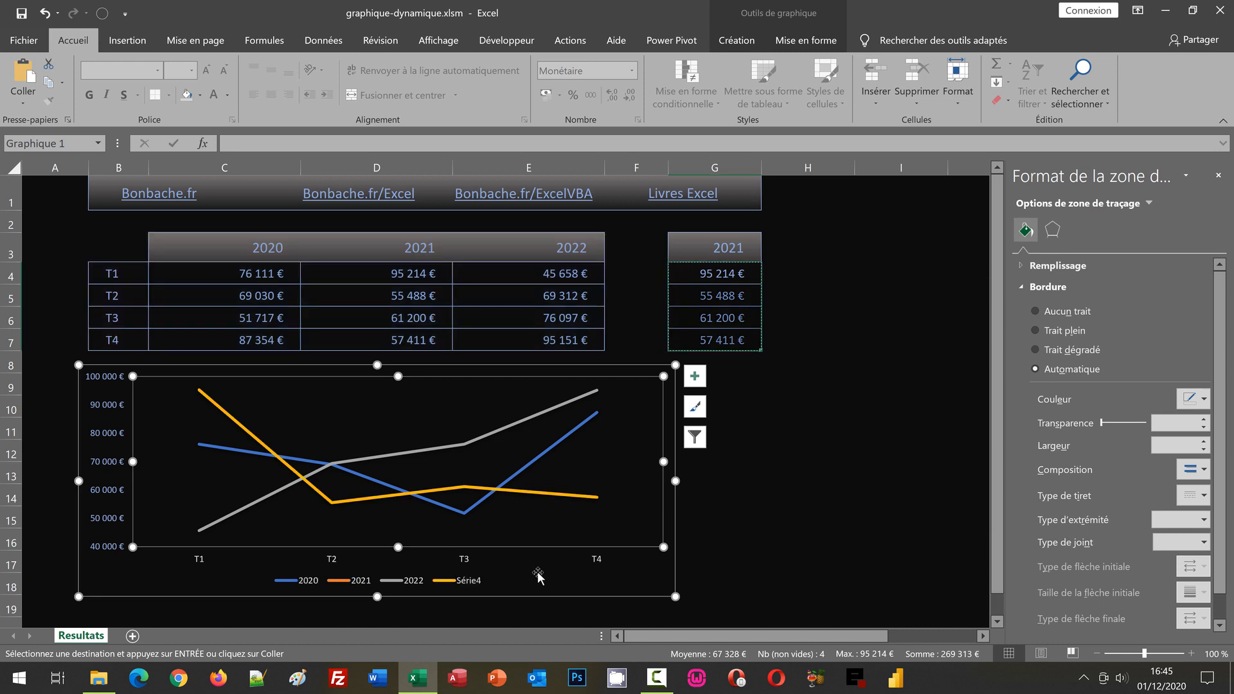
# Set both the line and the marker border of the fourth series, plotted from G4:G7, to Aucun trait
pyautogui.moveTo(436, 496)
pyautogui.moveTo(593, 501)
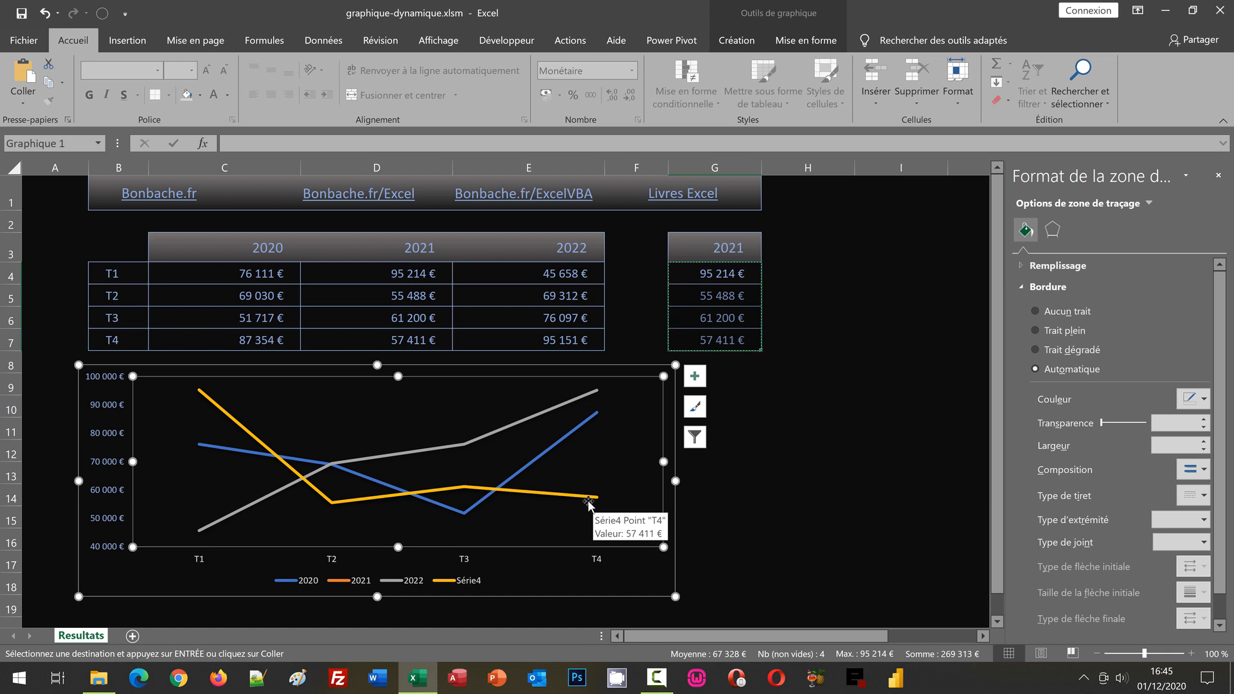
pyautogui.click(584, 499)
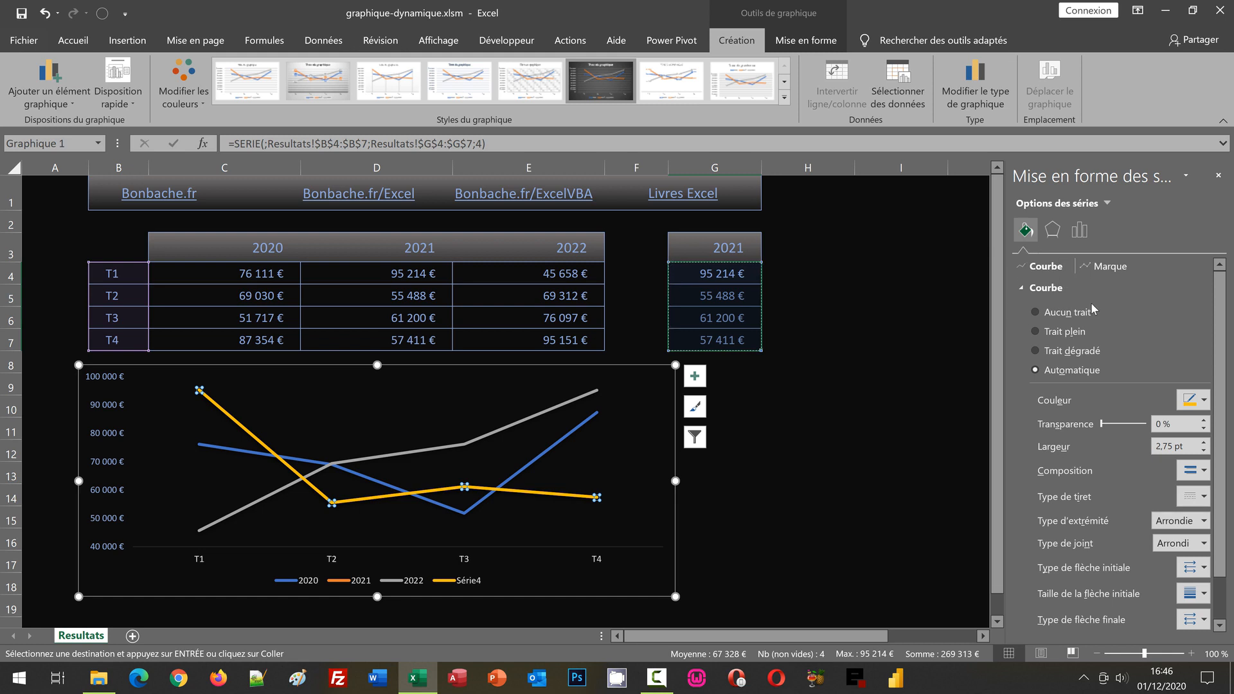
pyautogui.click(1065, 315)
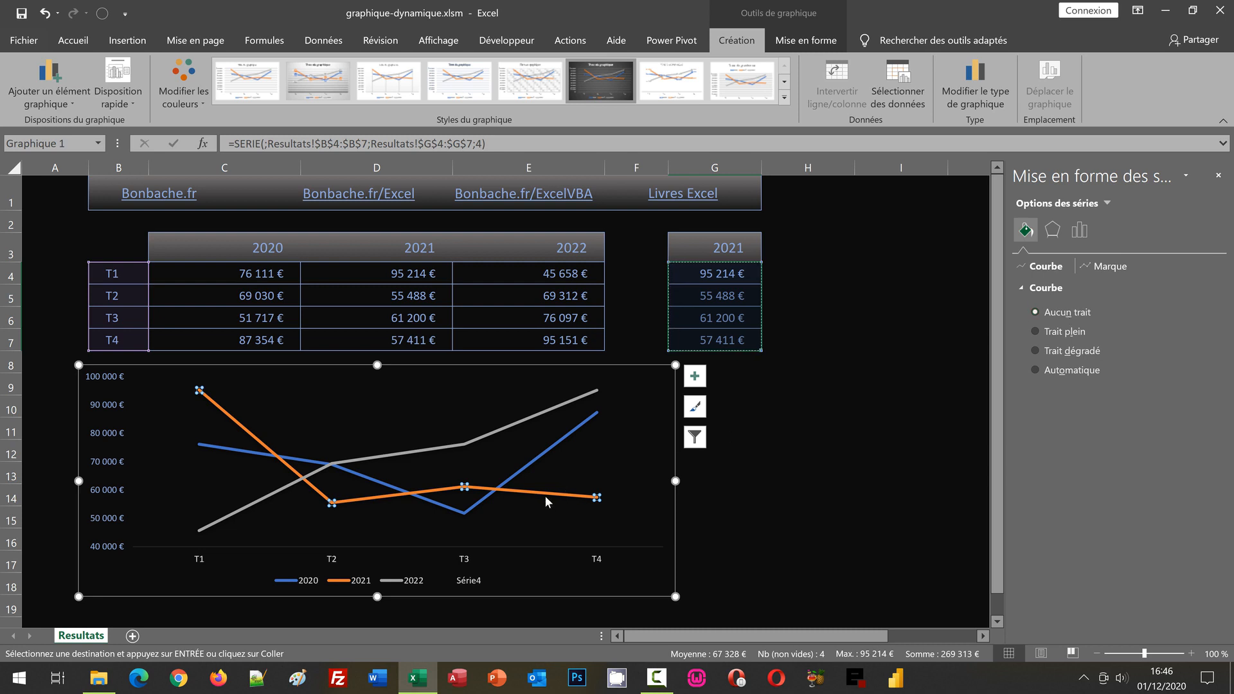
pyautogui.moveTo(546, 502)
pyautogui.click(1102, 265)
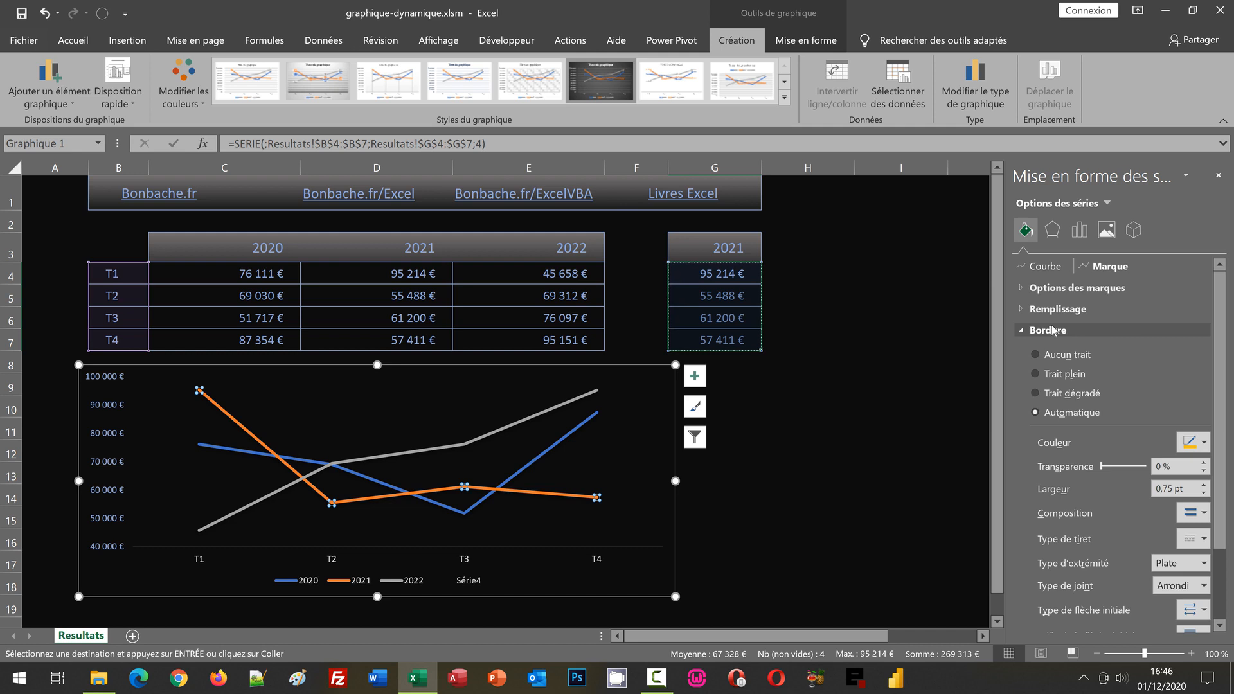
pyautogui.click(1054, 357)
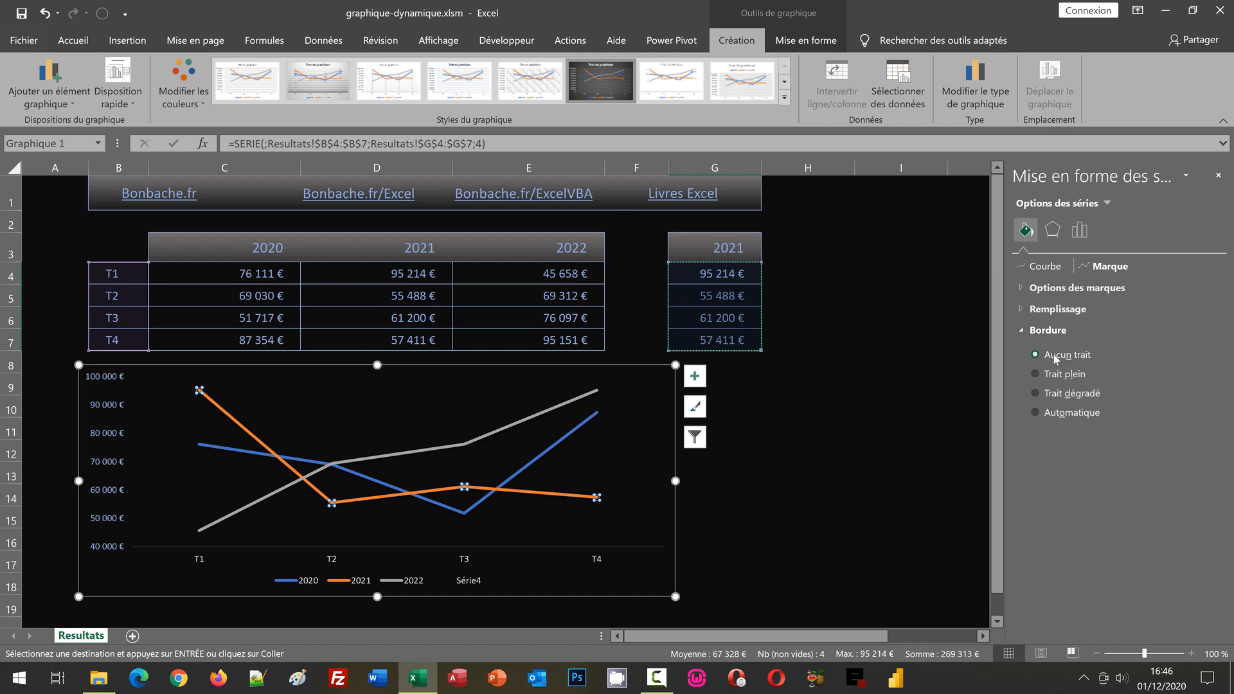
# Give the fourth series predefined diamond markers with a size of 15
pyautogui.click(1061, 289)
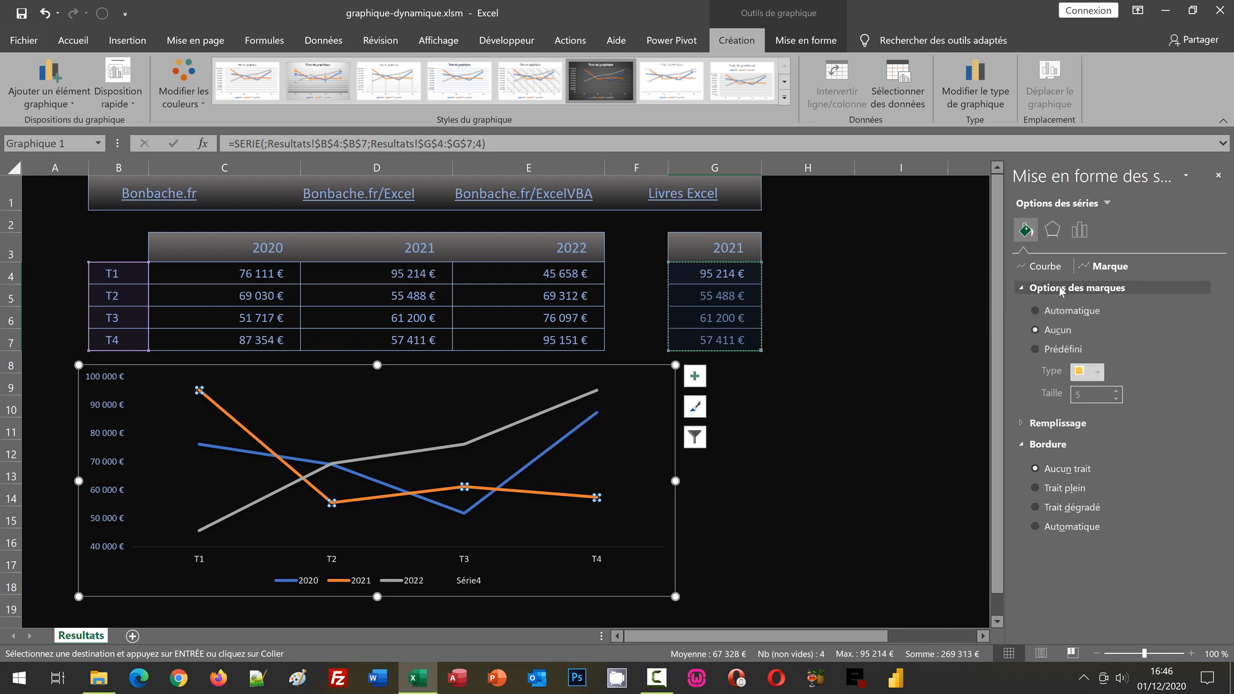
pyautogui.click(1055, 349)
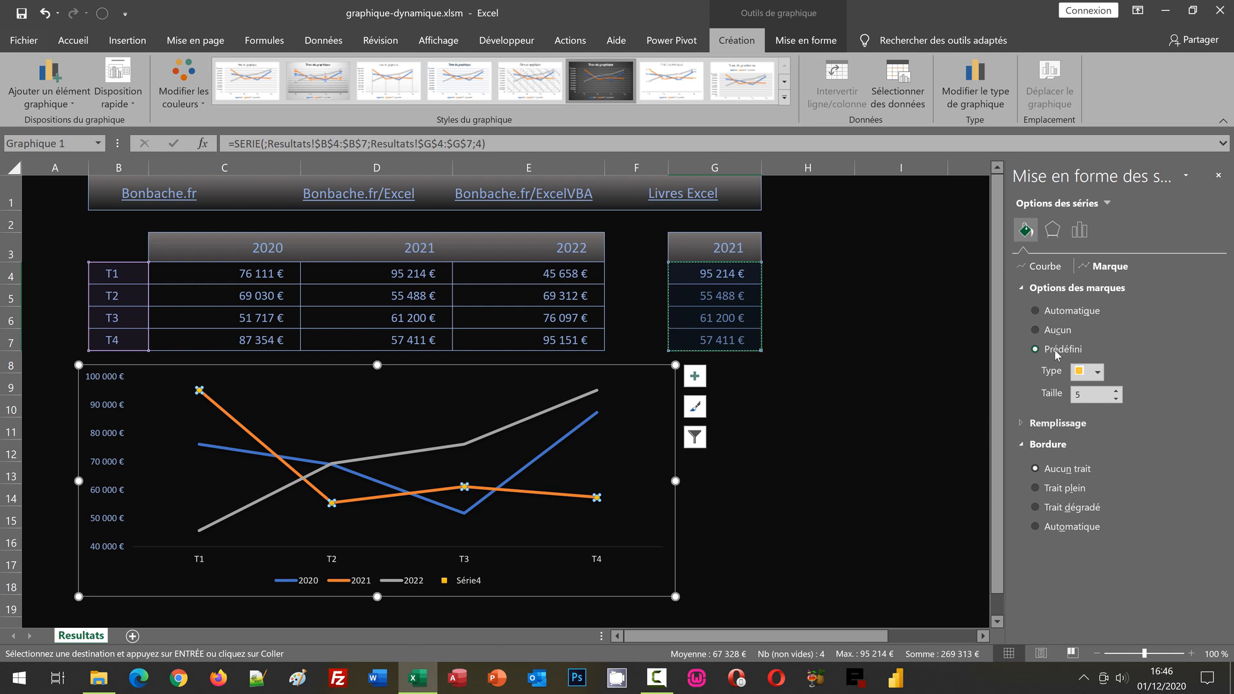
pyautogui.click(1097, 373)
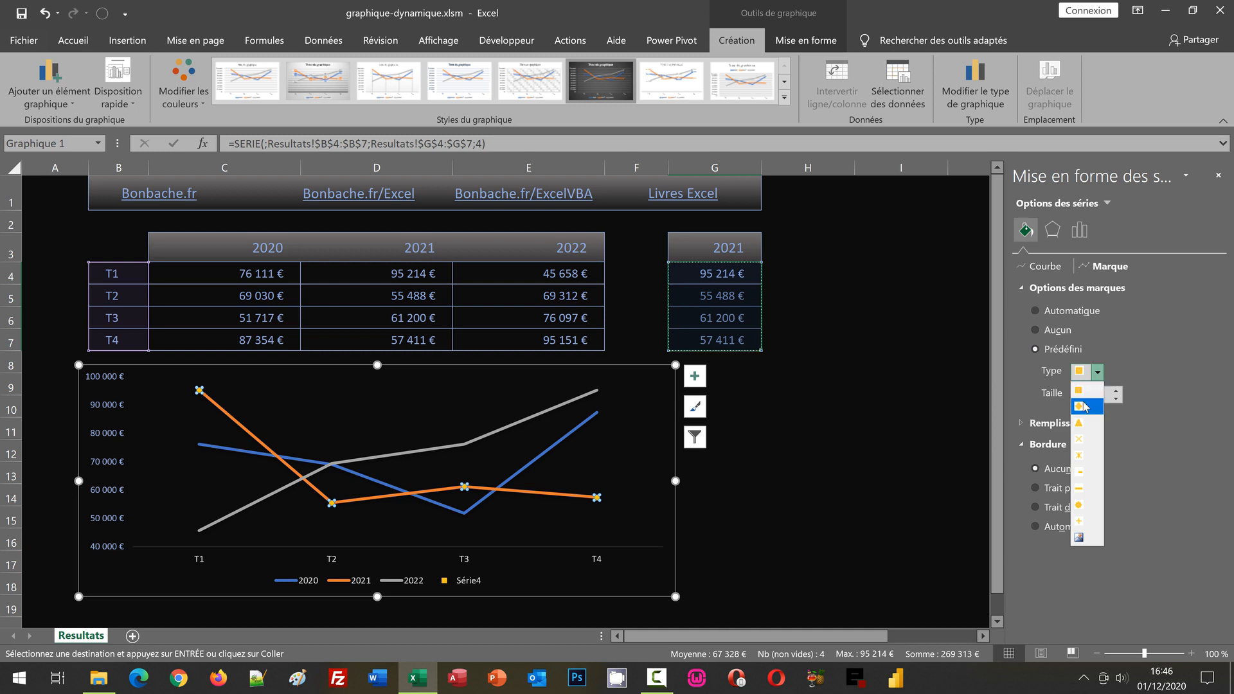
pyautogui.click(1086, 505)
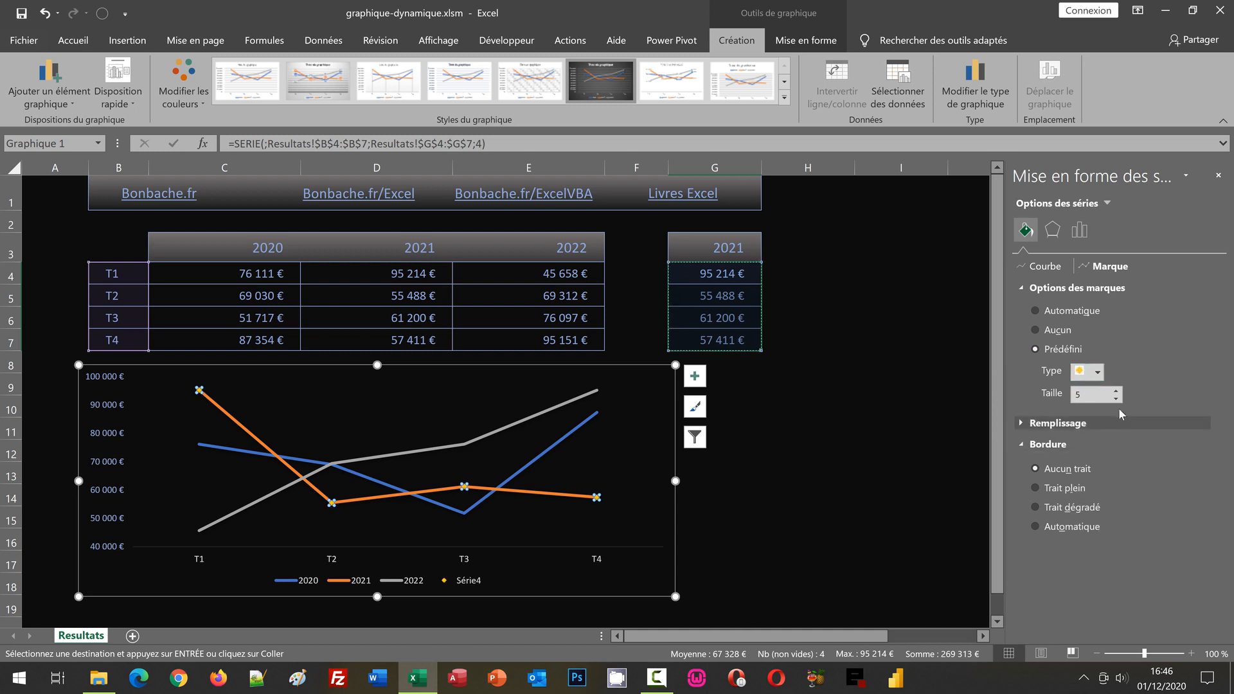
pyautogui.click(1117, 391)
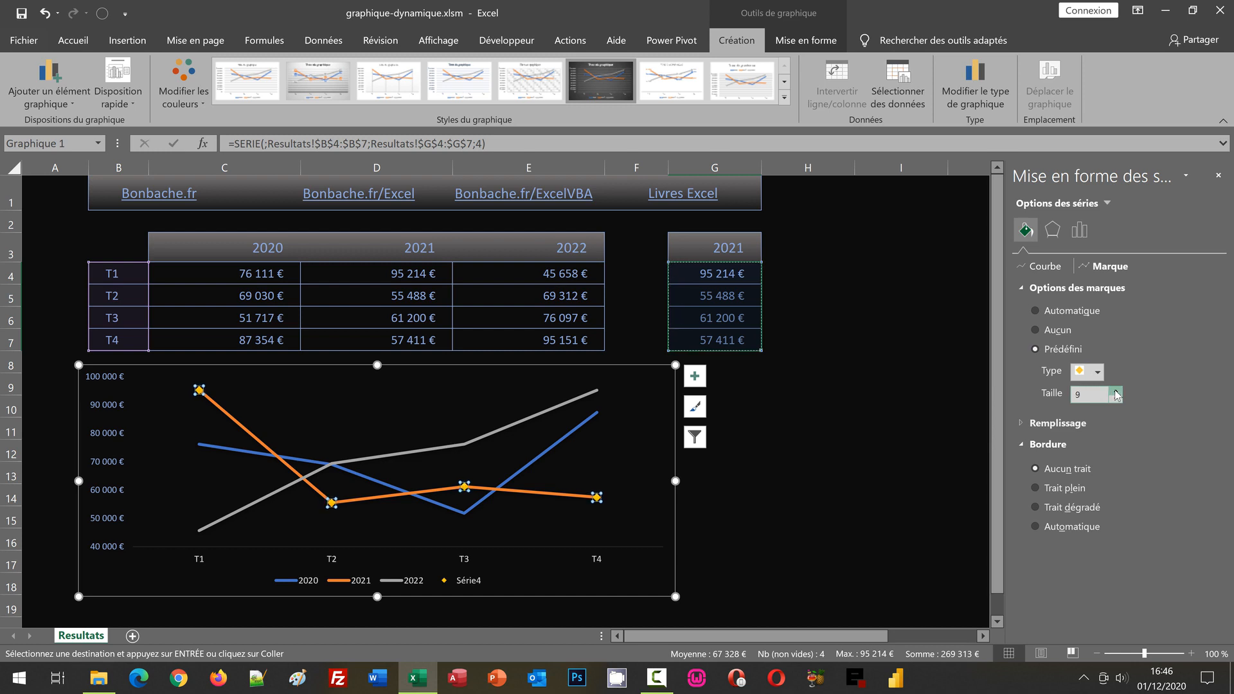
pyautogui.click(1116, 391)
pyautogui.click(1117, 391)
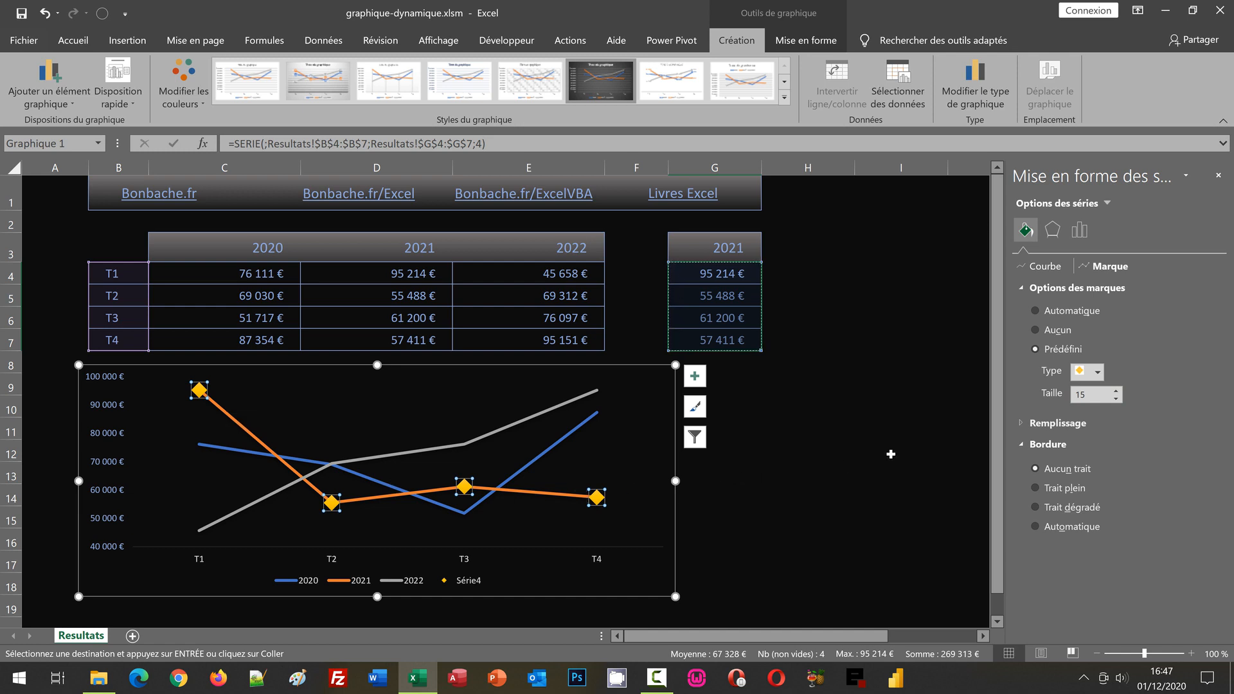
# Fill the fourth series' diamond markers with a solid light green theme colour, then close the series formatting options
pyautogui.click(1055, 423)
pyautogui.scroll(-1, 1152, 419)
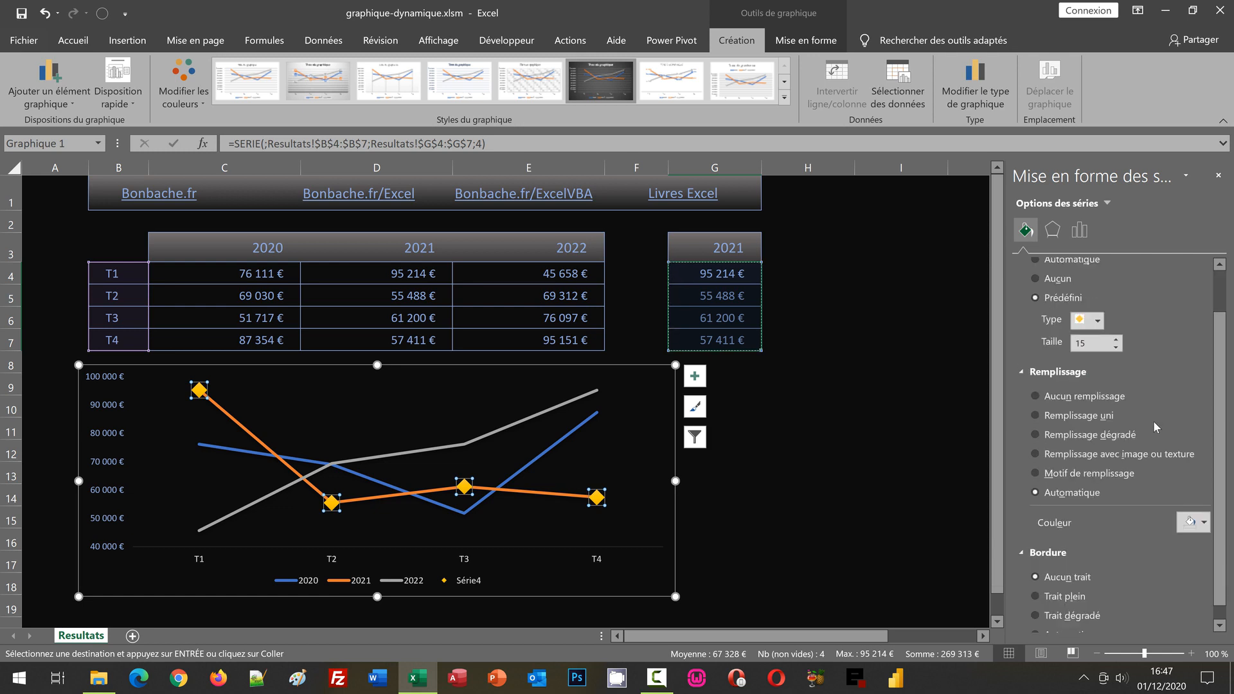
pyautogui.click(1205, 522)
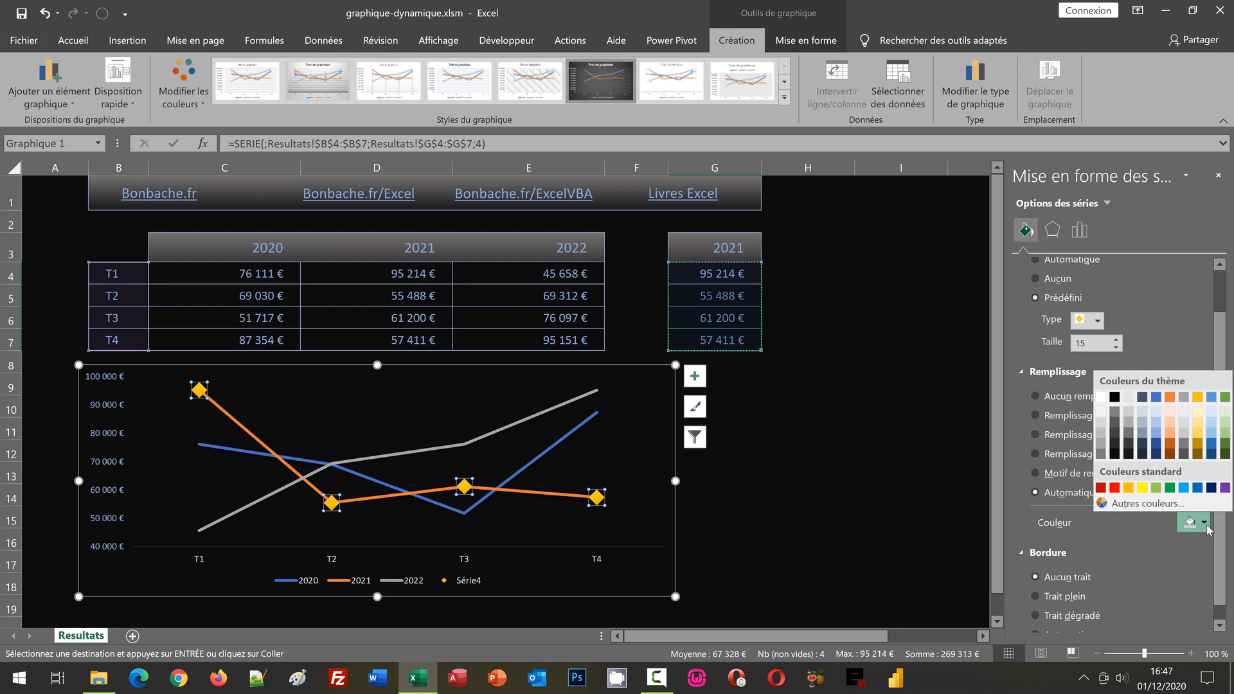
pyautogui.click(1225, 424)
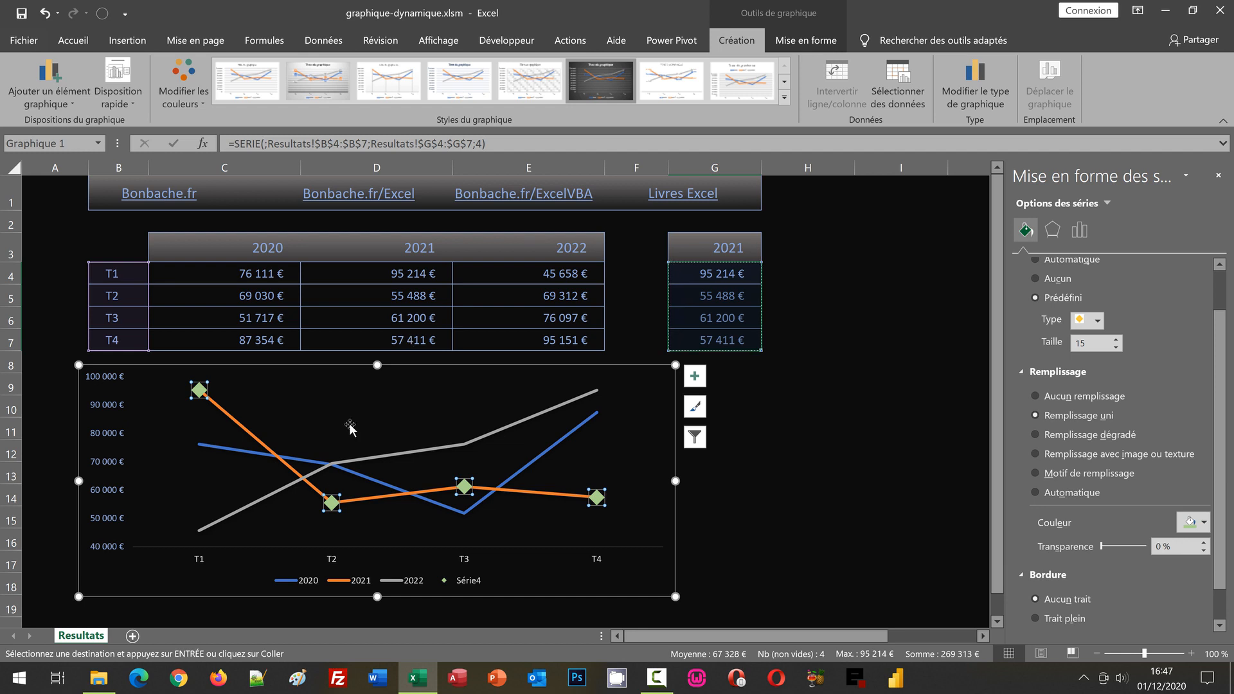
pyautogui.moveTo(333, 507)
pyautogui.click(1219, 176)
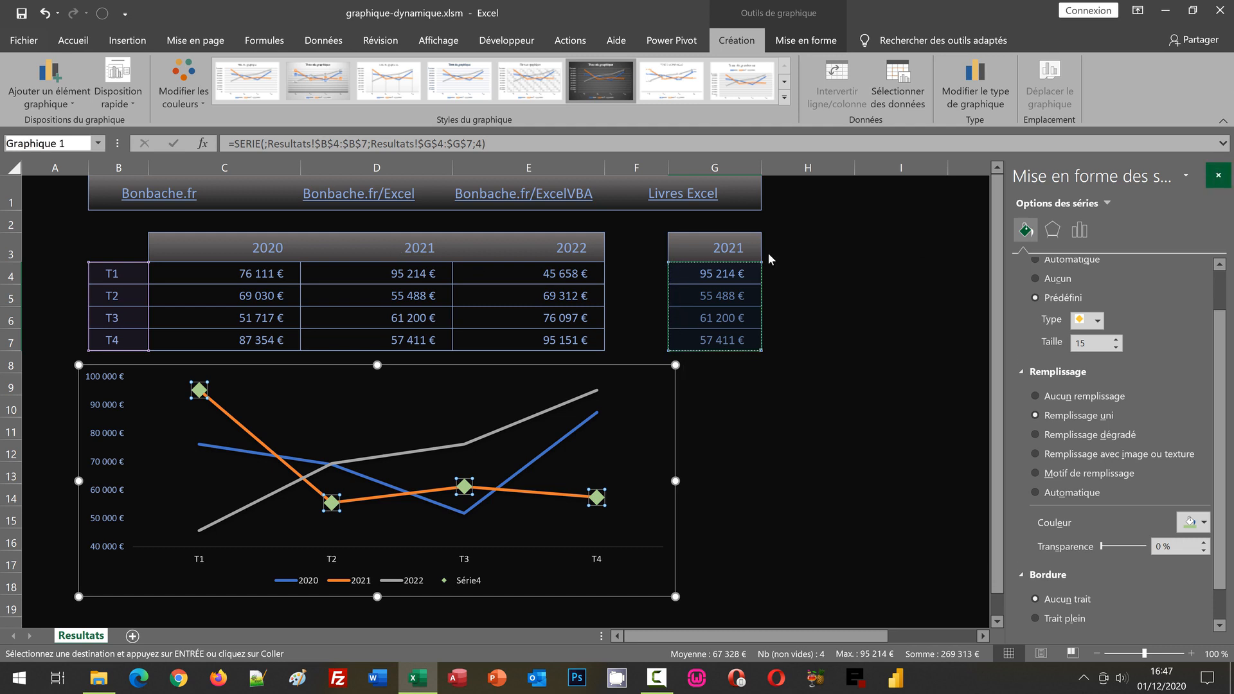
# Test the dynamic highlighting by selecting the year headers 2022, 2020, 2021, 2022 and 2020 in turn
pyautogui.click(540, 250)
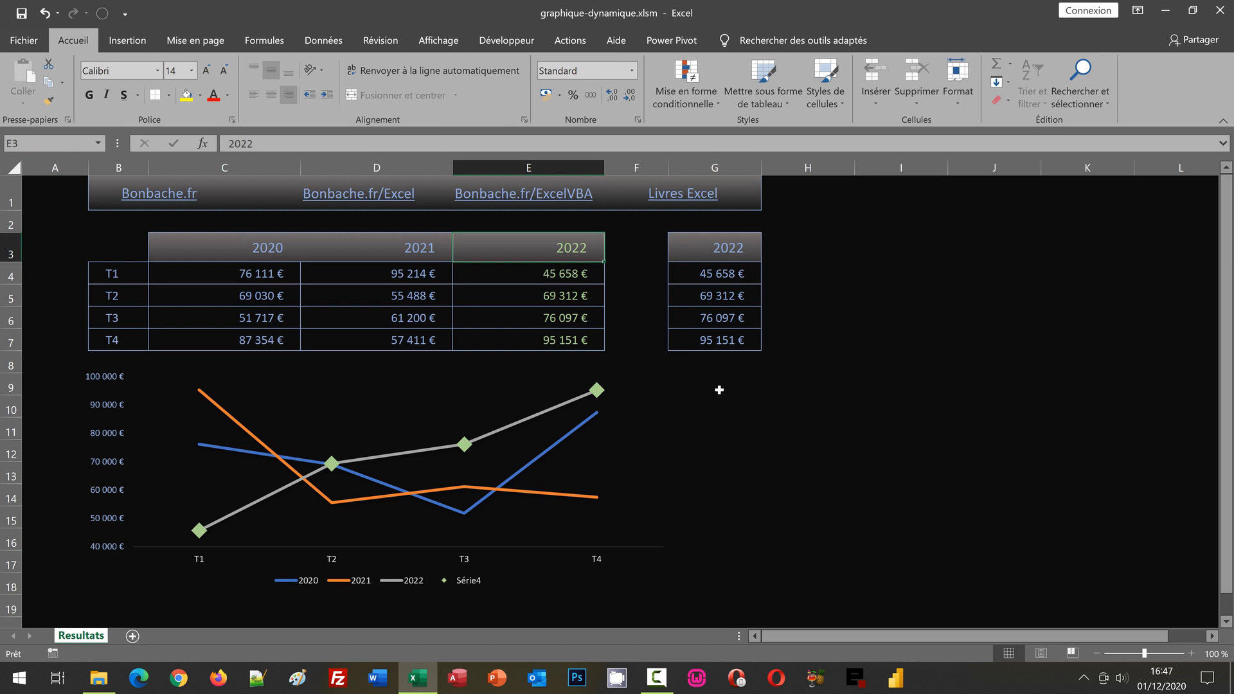
pyautogui.click(260, 248)
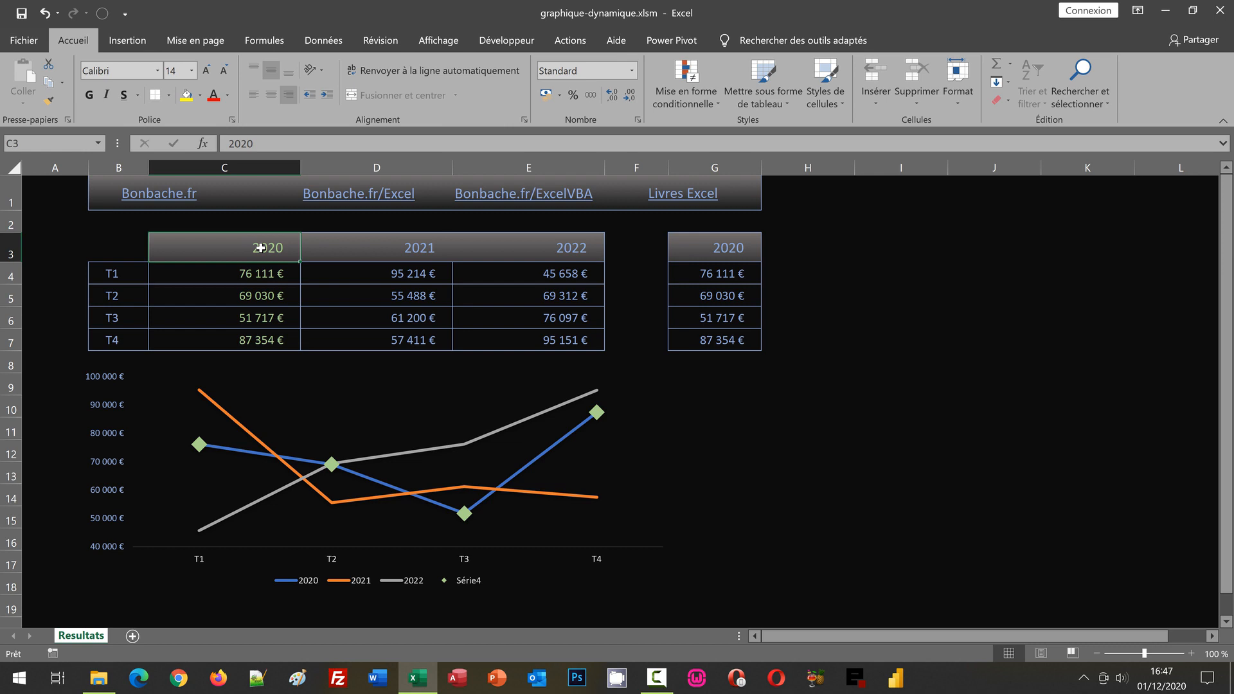
pyautogui.click(385, 247)
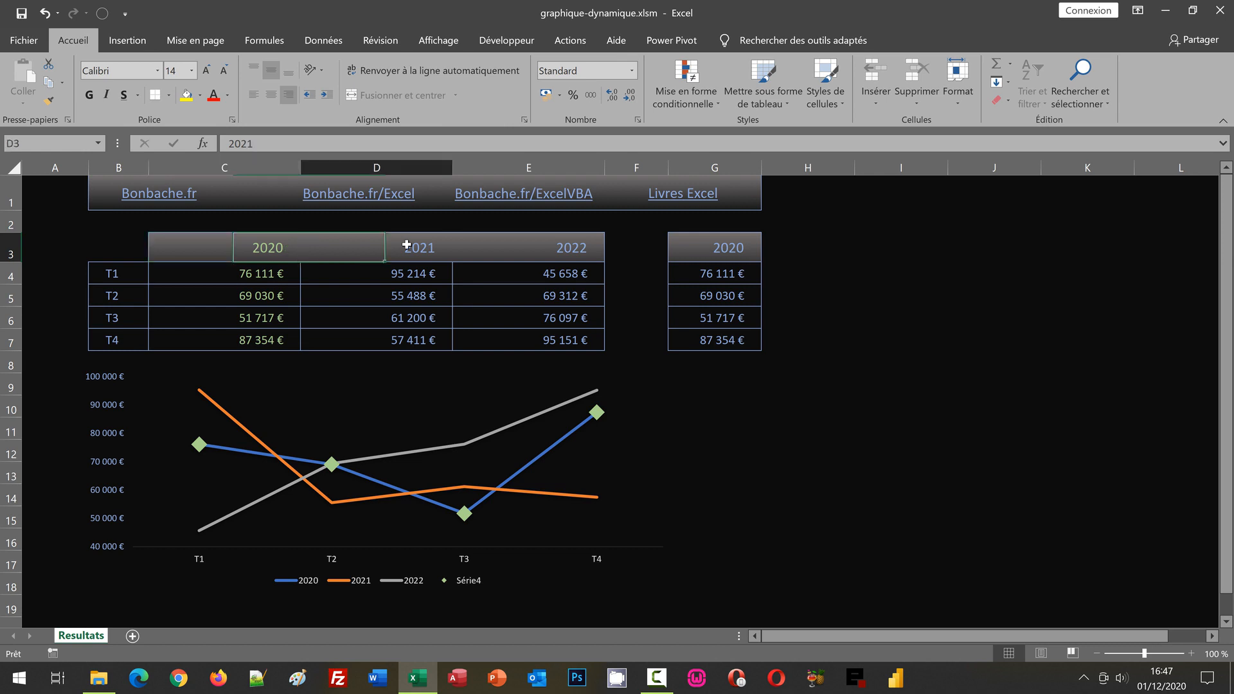
pyautogui.click(513, 255)
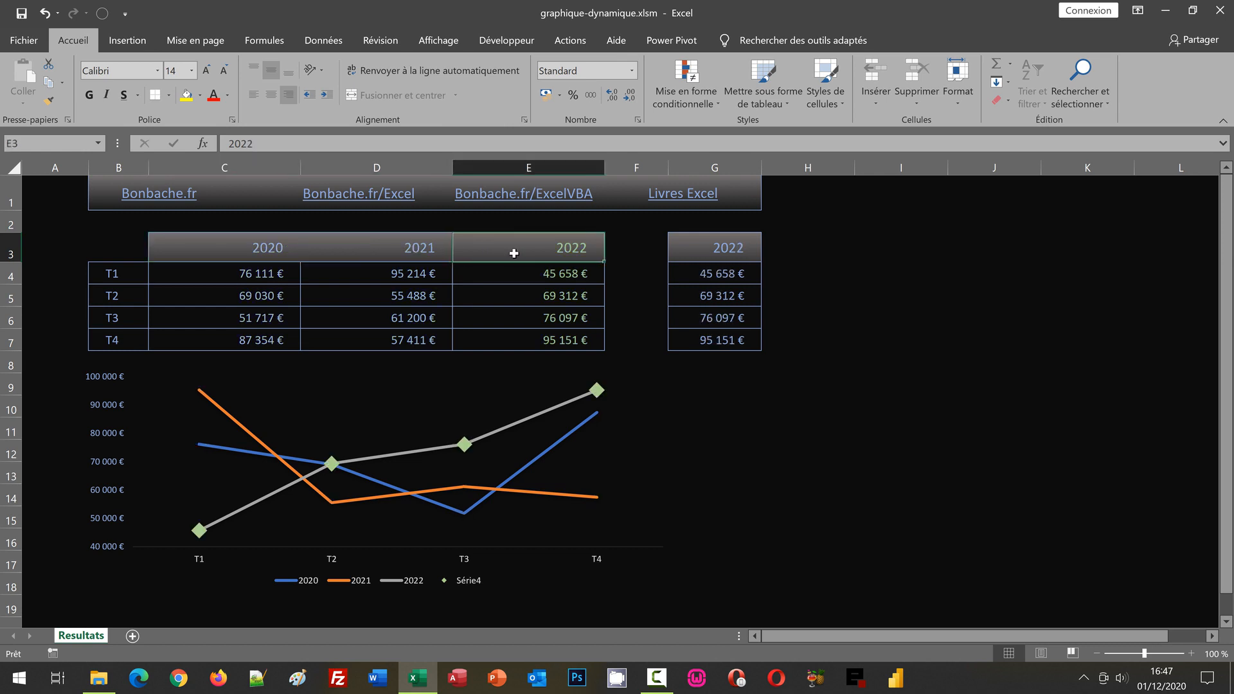
pyautogui.click(249, 251)
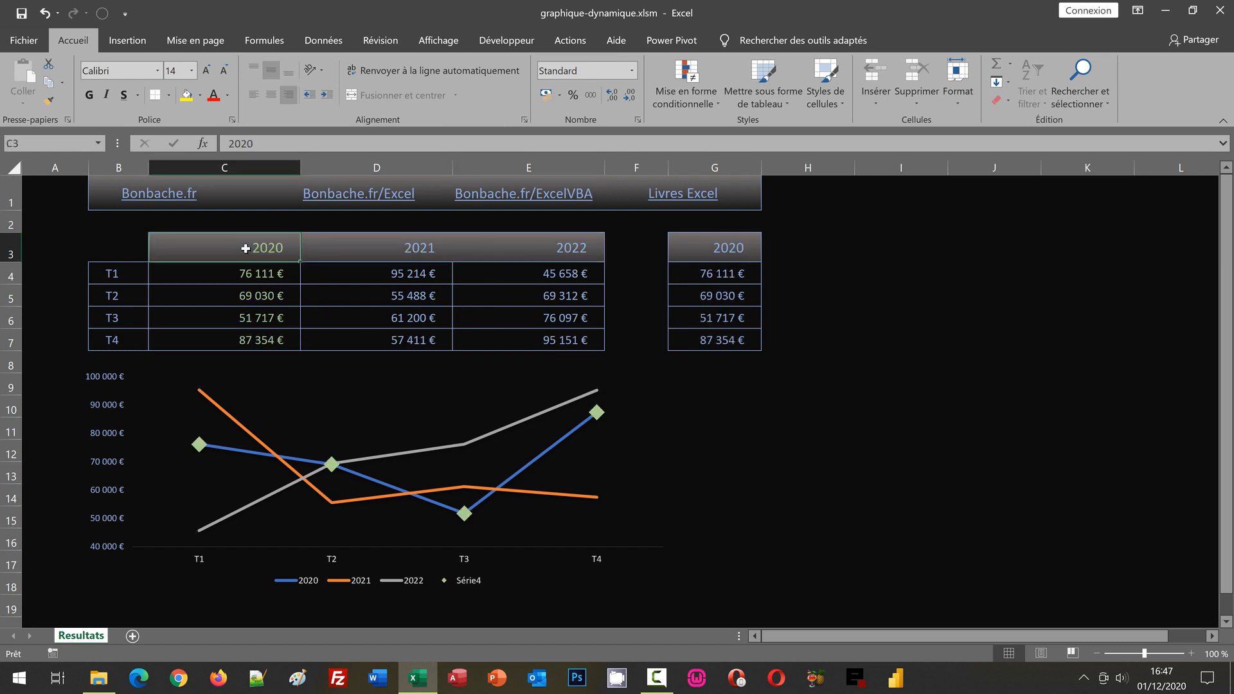